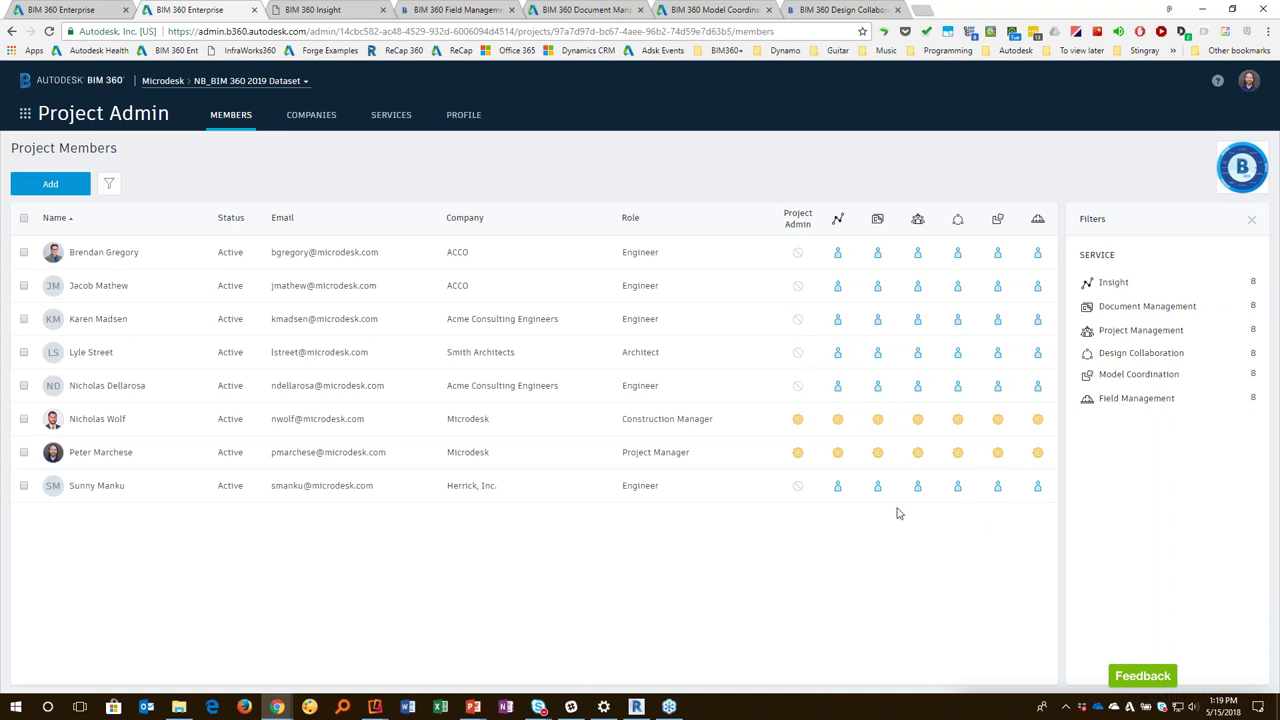
Step: Review the project's member companies and its services in Project Admin
left_click(310, 120)
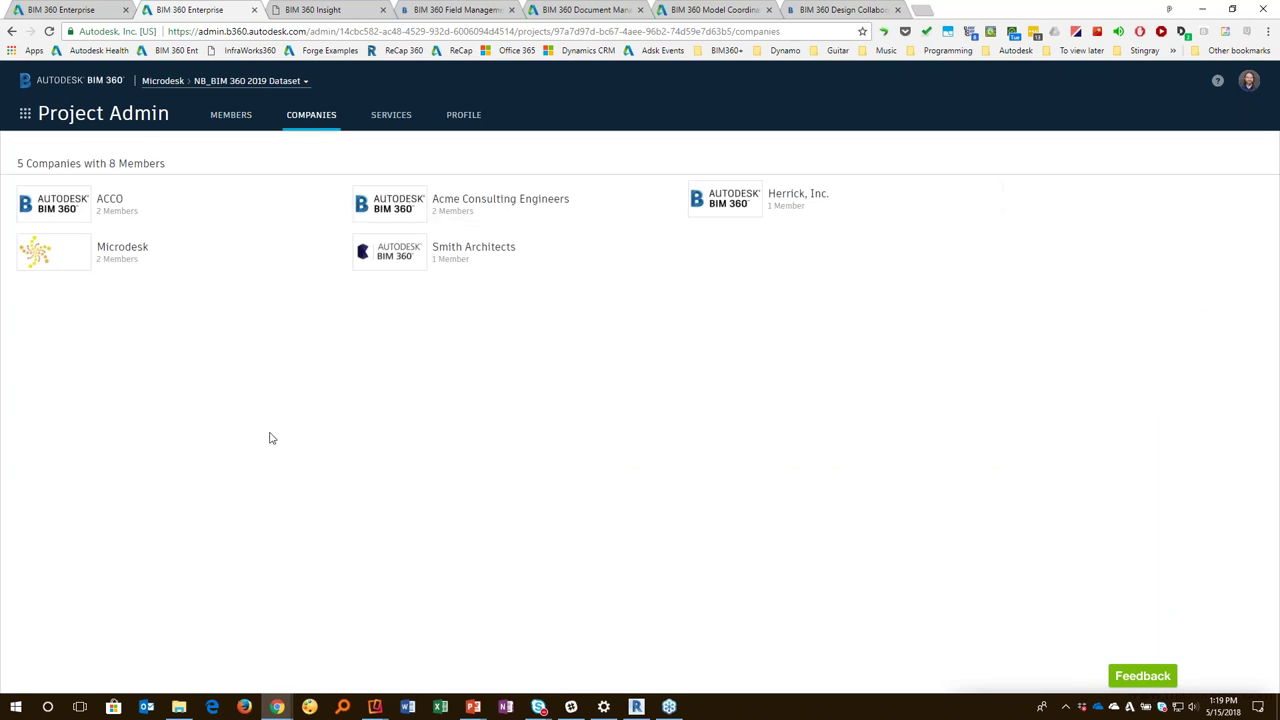
left_click(388, 121)
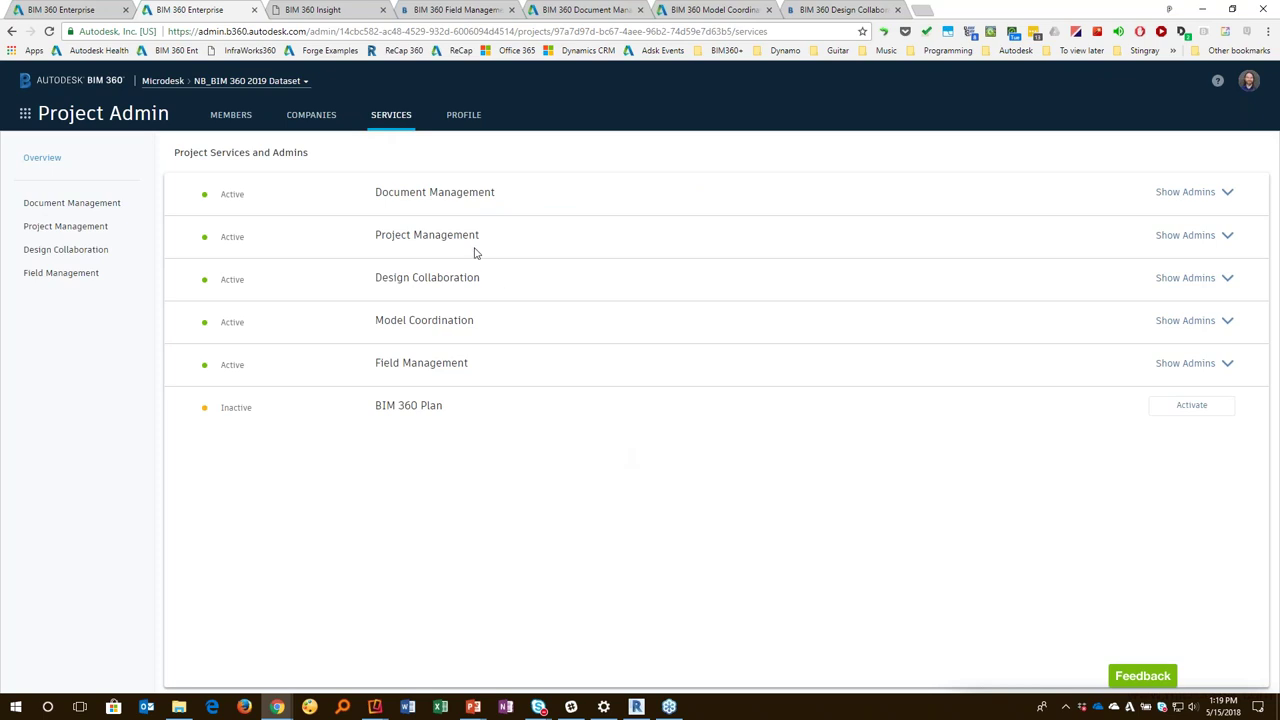
Step: Review the Project Home dashboard of NB_BIM 360 2019 Dataset, including its design packages, and show the list of available modules
left_click(335, 12)
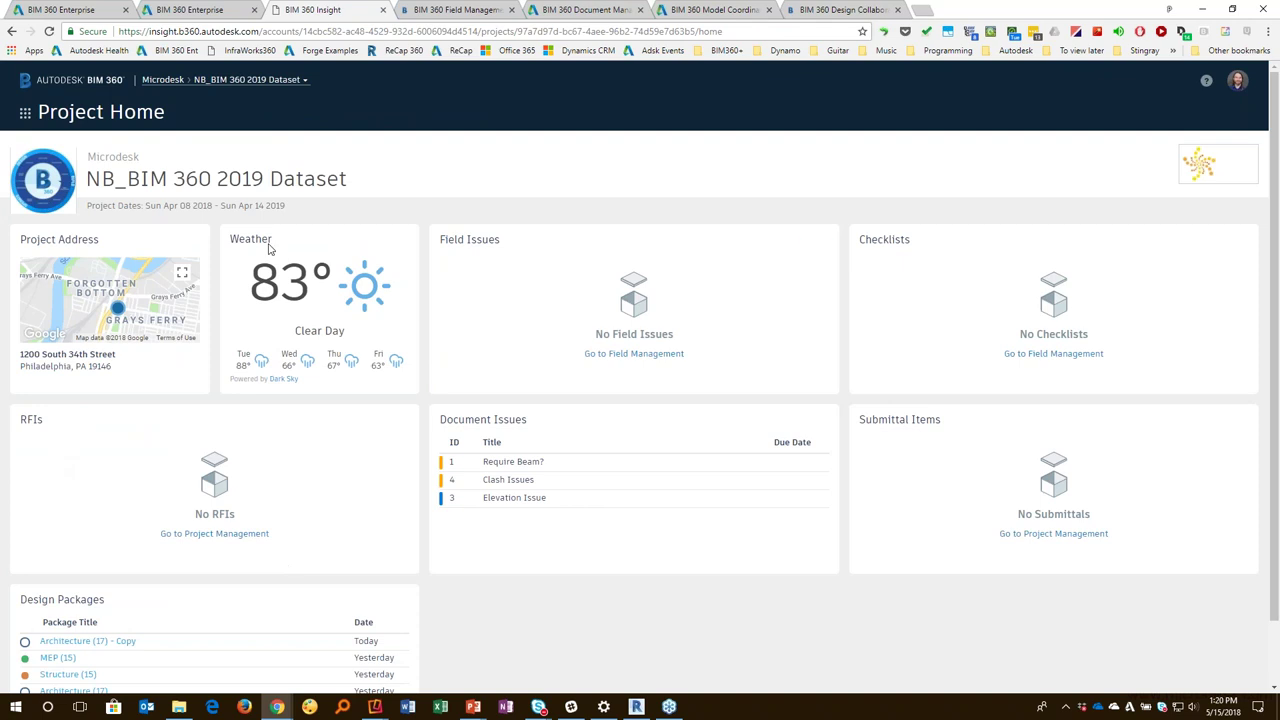
scroll(480, 571, "down", 1)
key("ctrl")
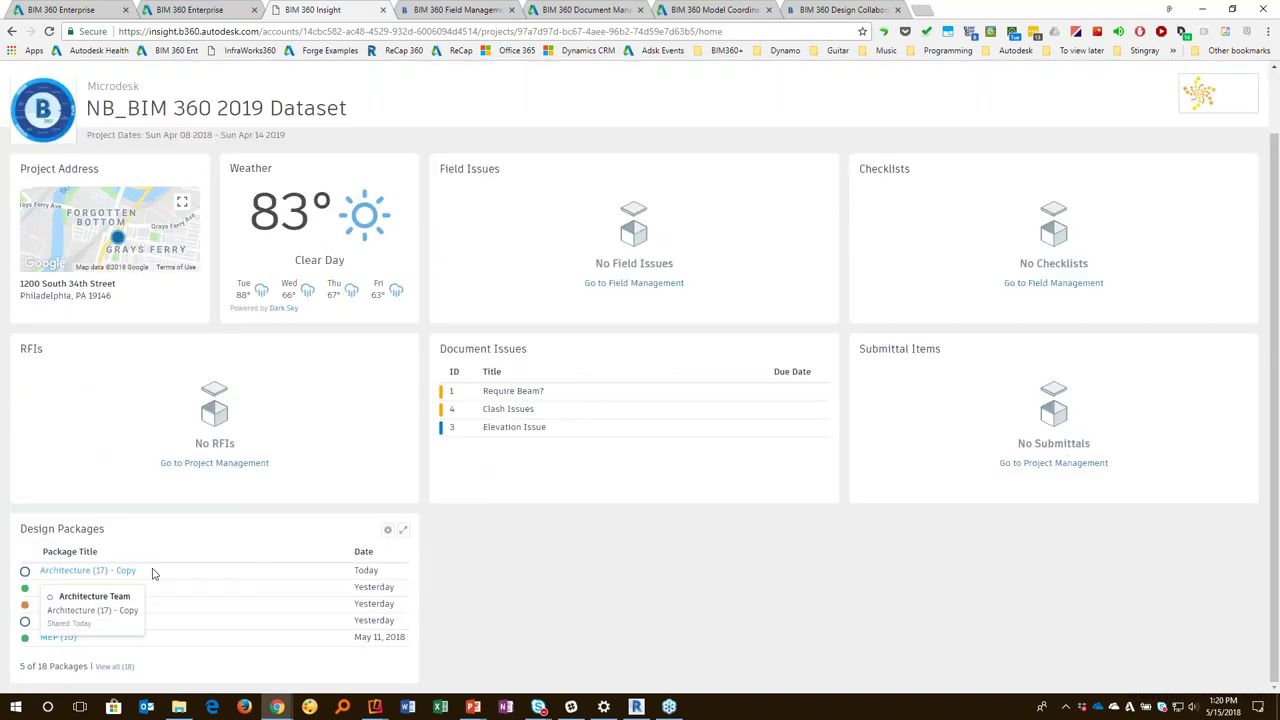
mouse_move(25, 623)
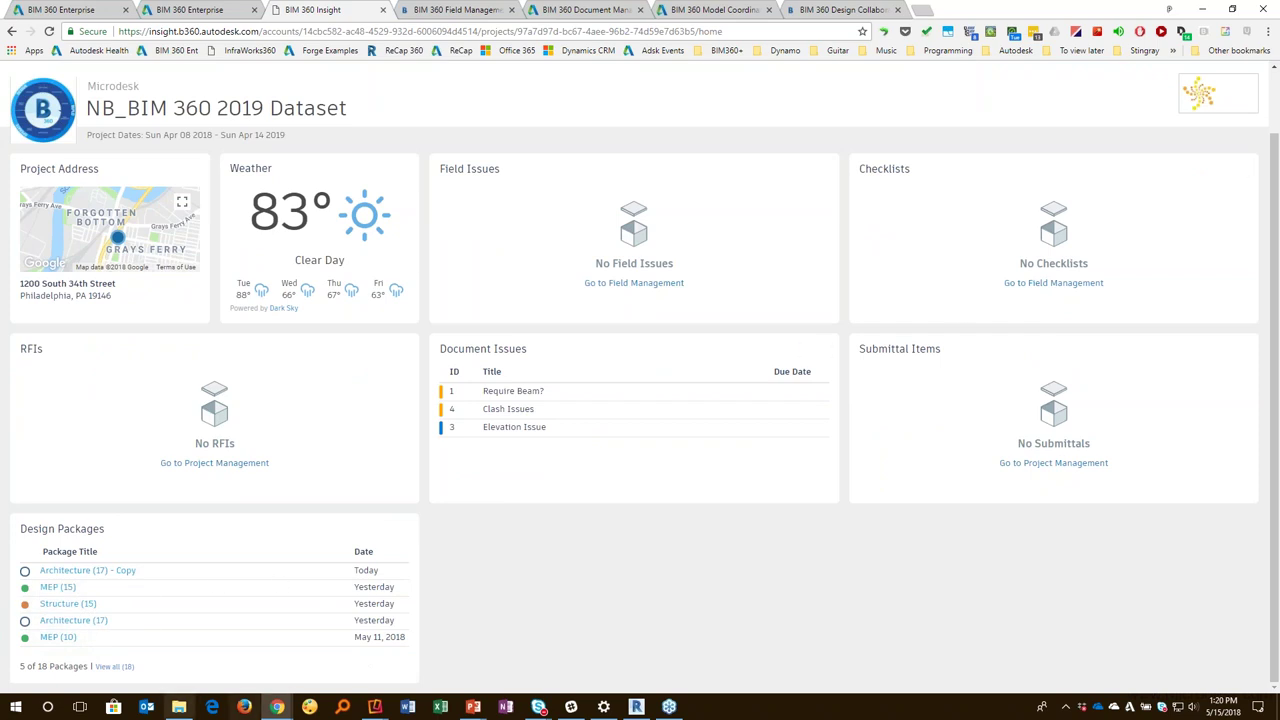
scroll(163, 569, "up", 1)
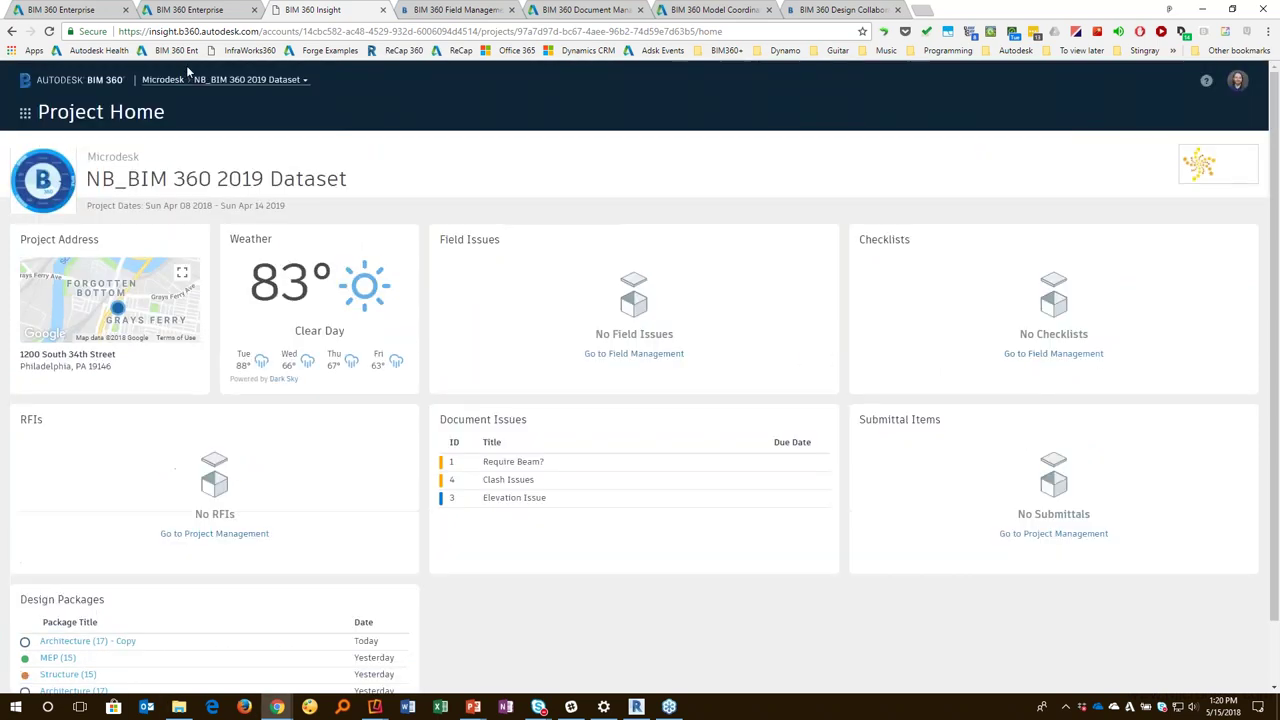
left_click(25, 114)
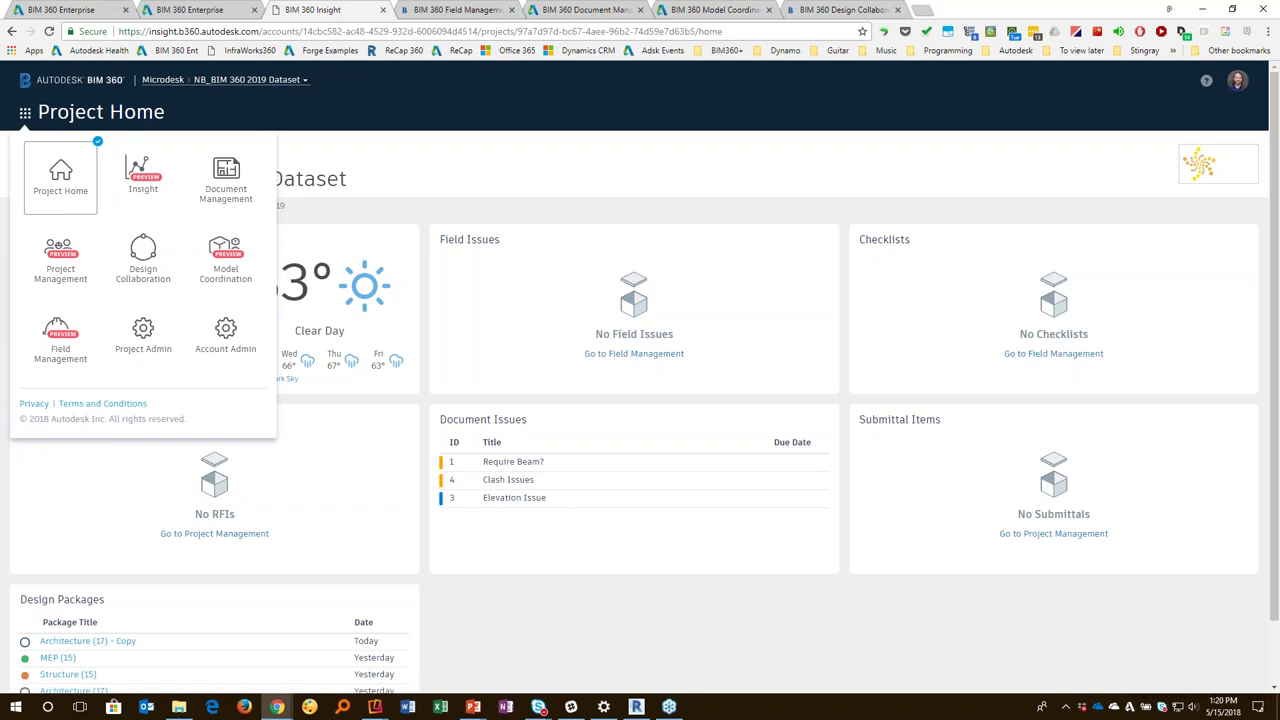
Step: Review the templates, checklists, issues and daily logs in Field Management
left_click(460, 10)
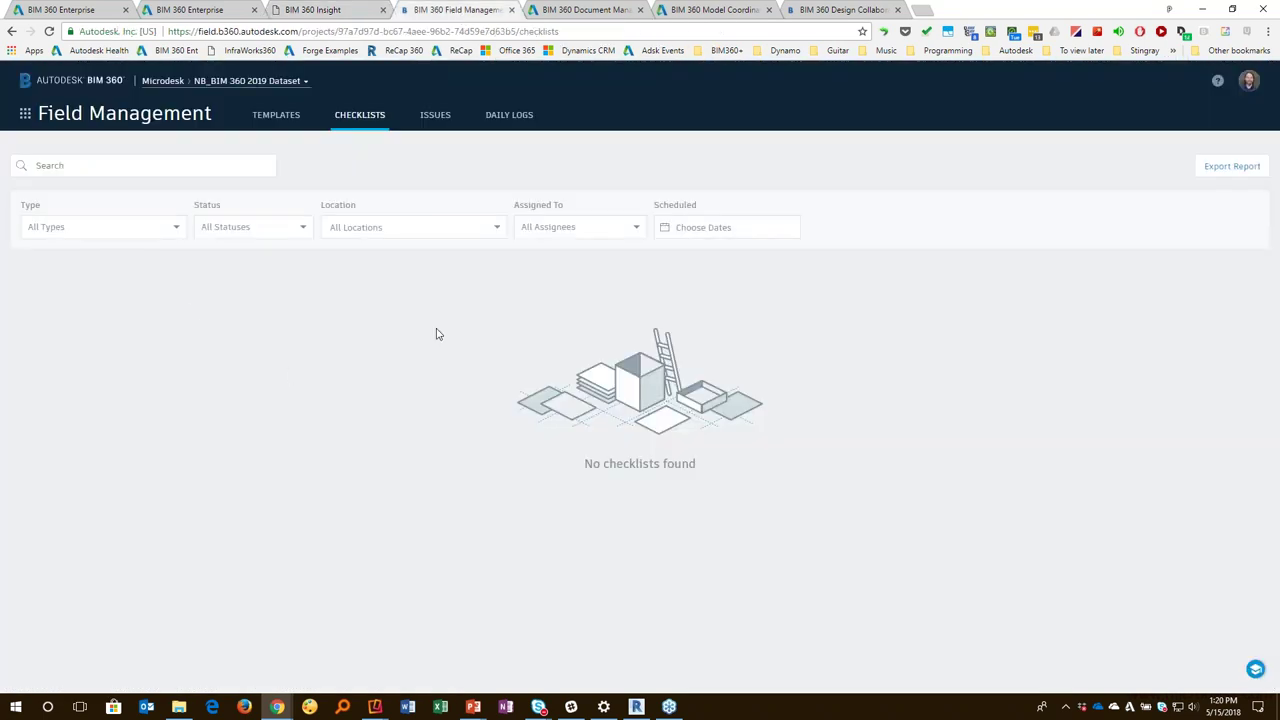
left_click(276, 114)
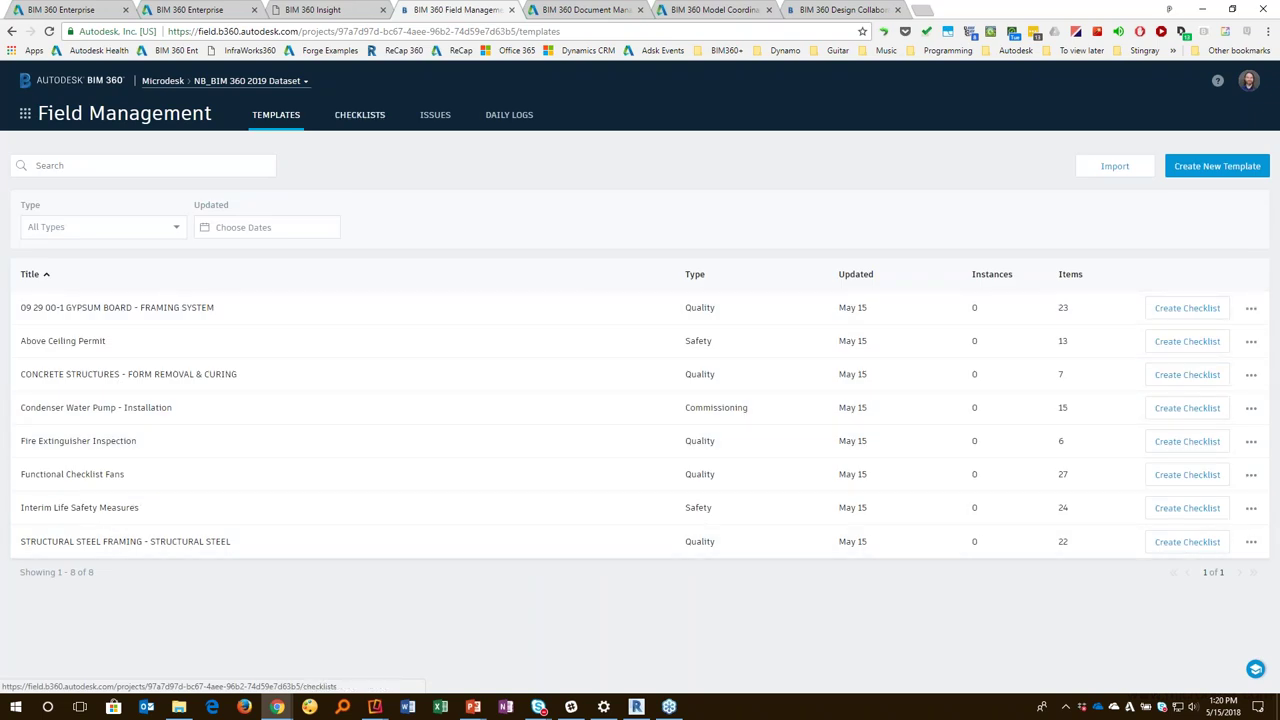
left_click(359, 114)
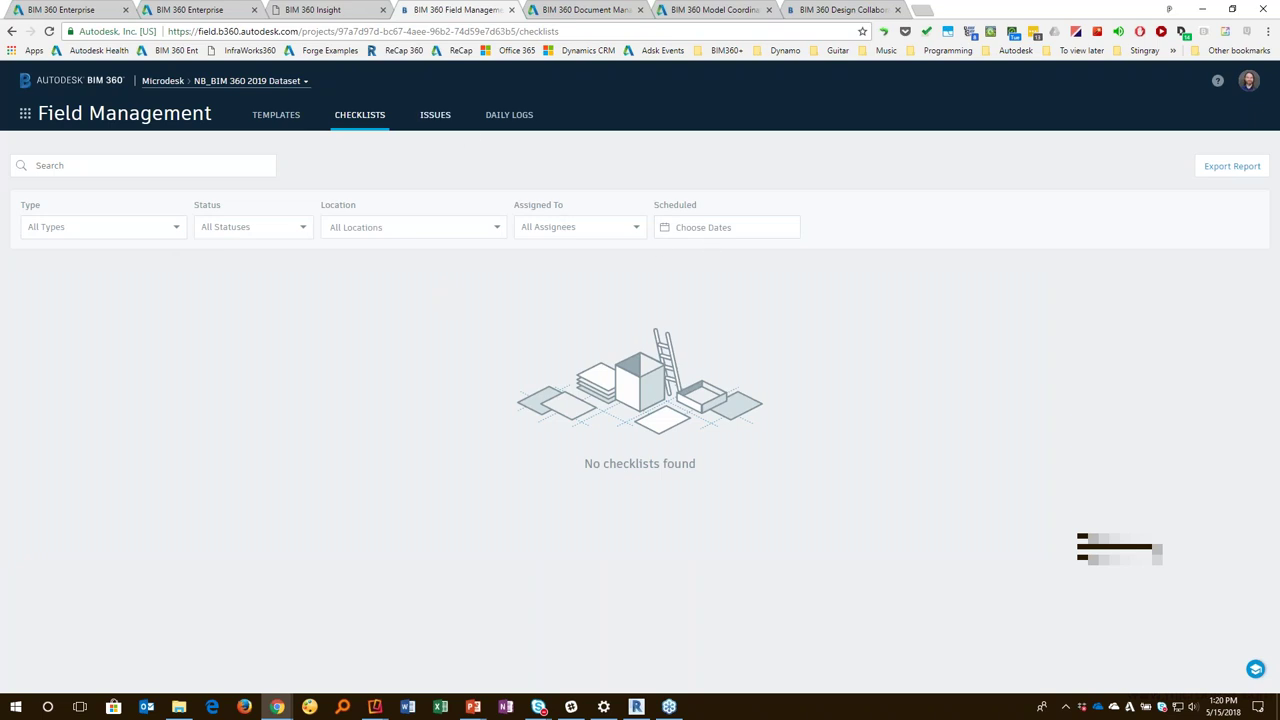
left_click(435, 114)
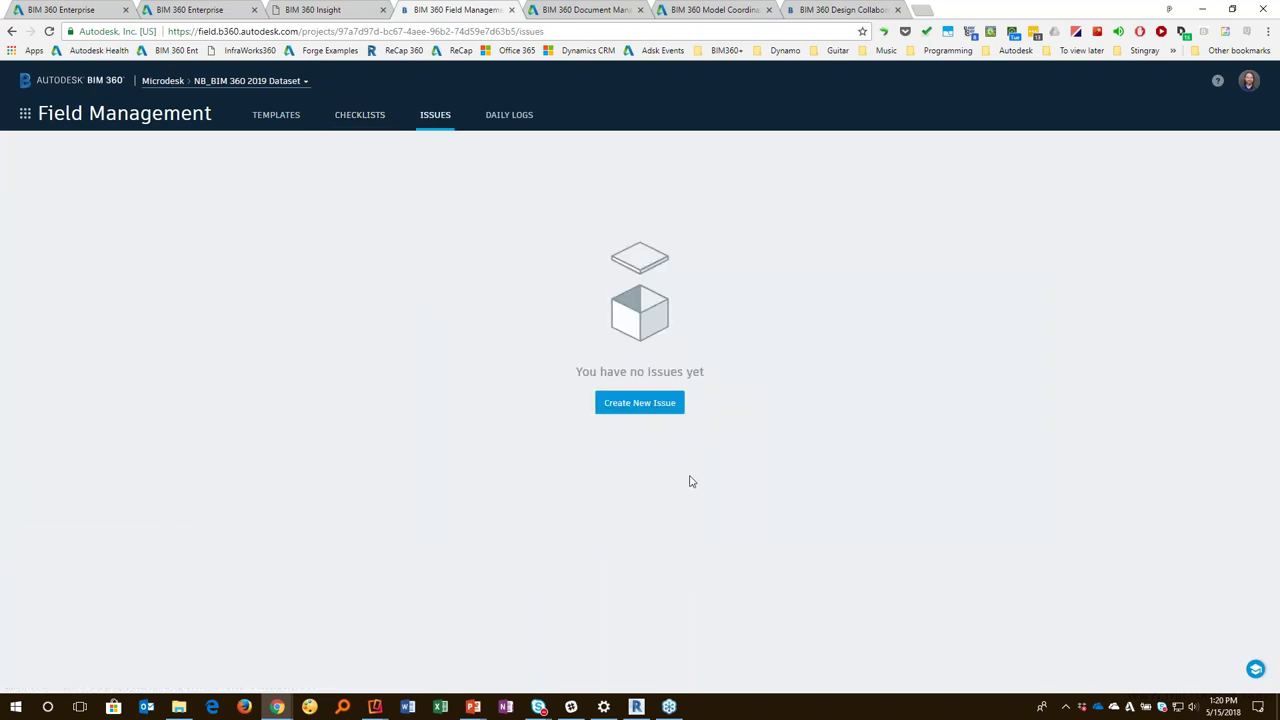
left_click(512, 116)
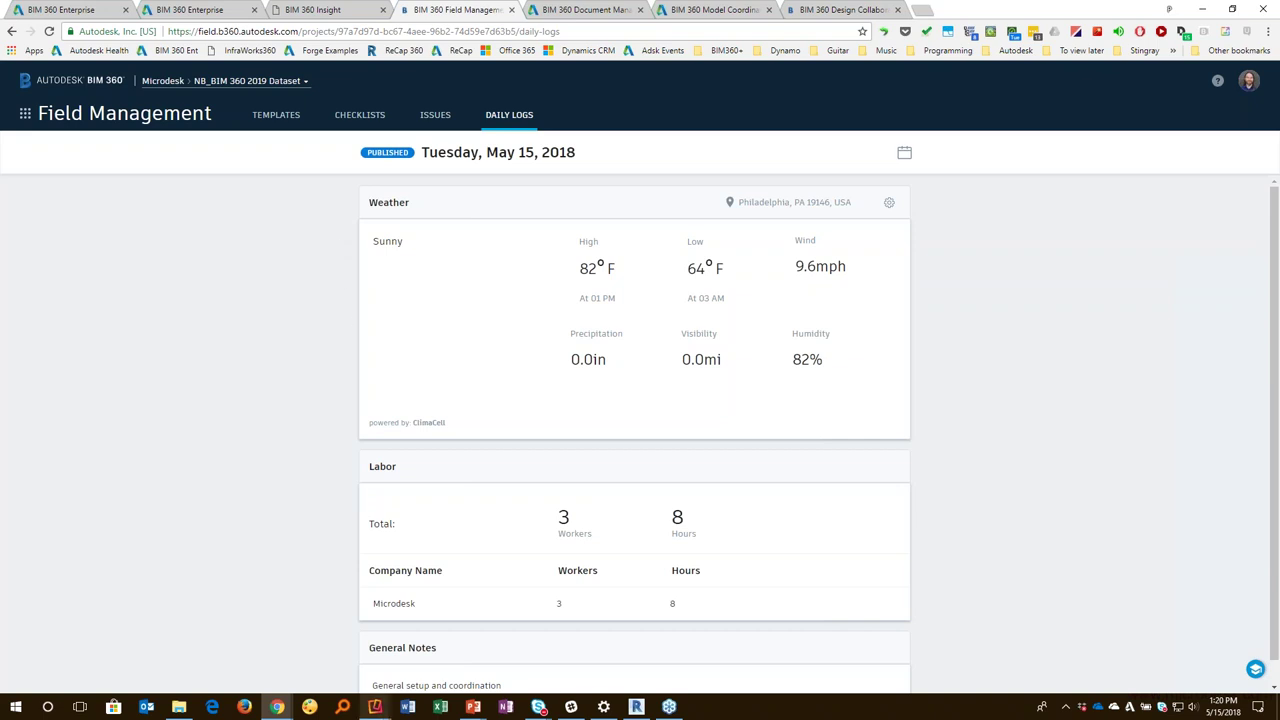
Step: View the Condenser Water Pump - Installation checklist on the mirrored tablet and return to the browser
mouse_move(375, 707)
left_click(409, 635)
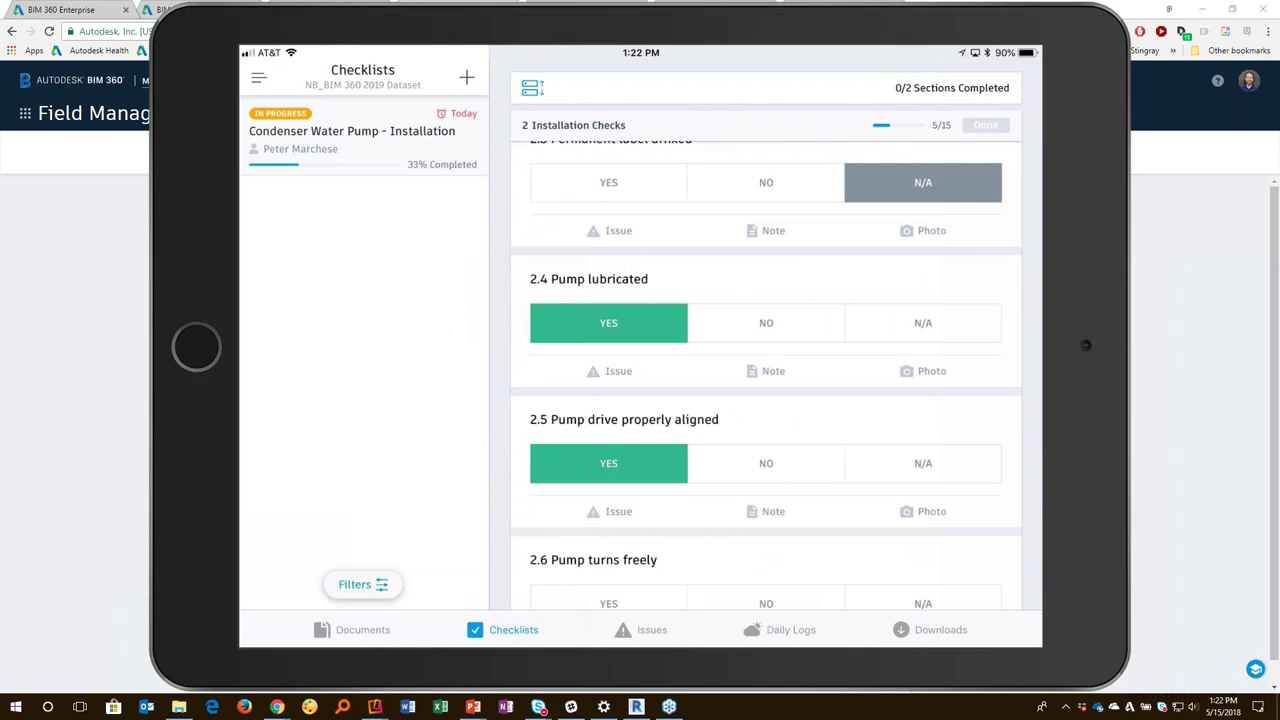
left_click(1182, 300)
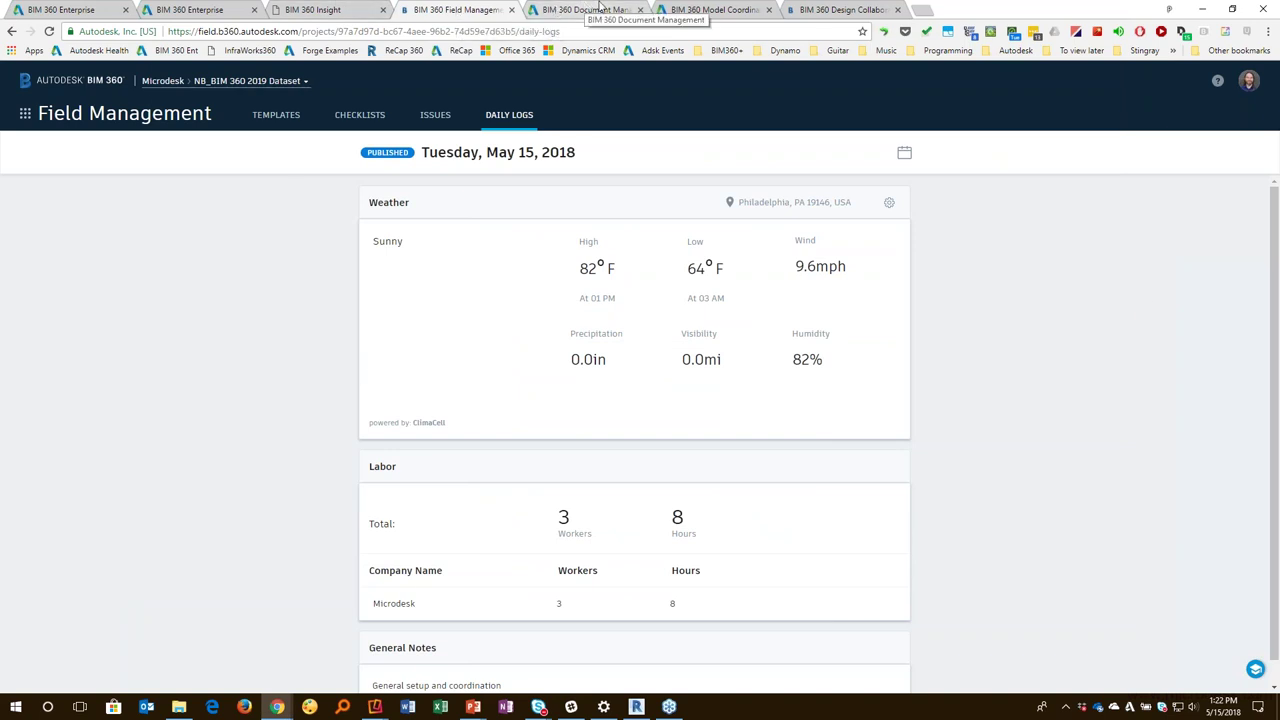
Step: Open the clash matrix in Model Coordination and look through the models available for filtering it
left_click(690, 9)
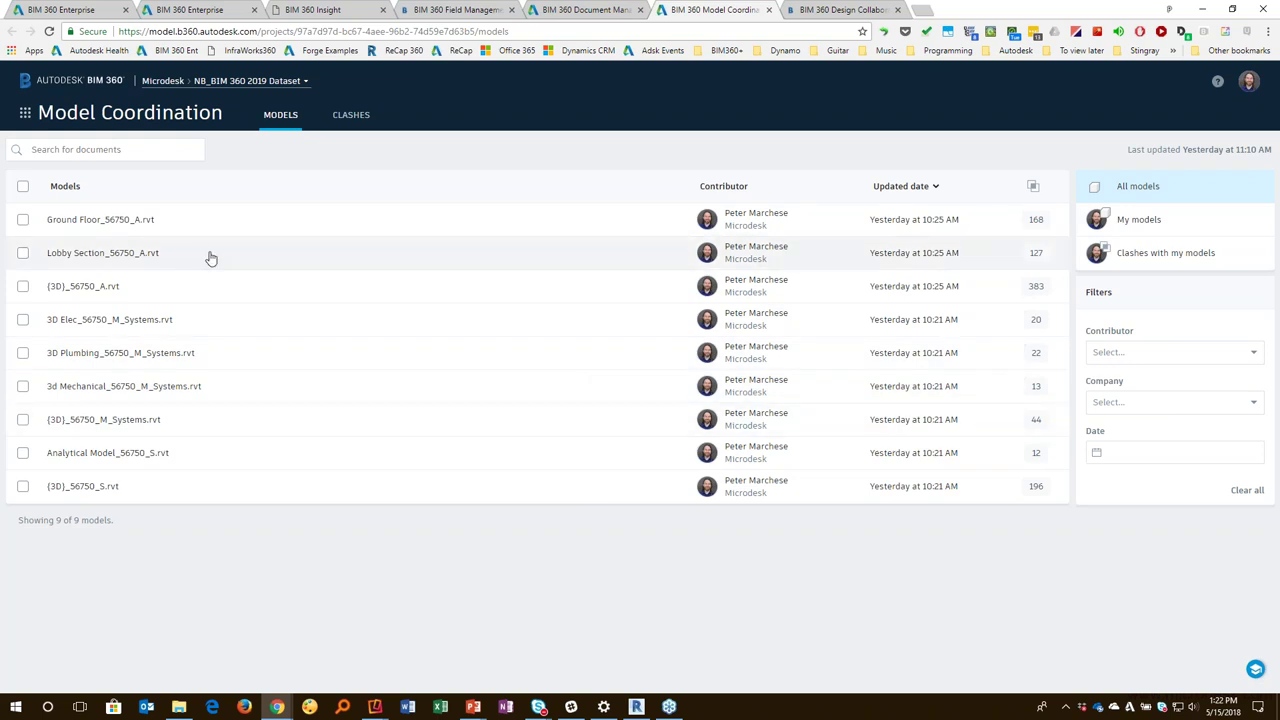
left_click(349, 115)
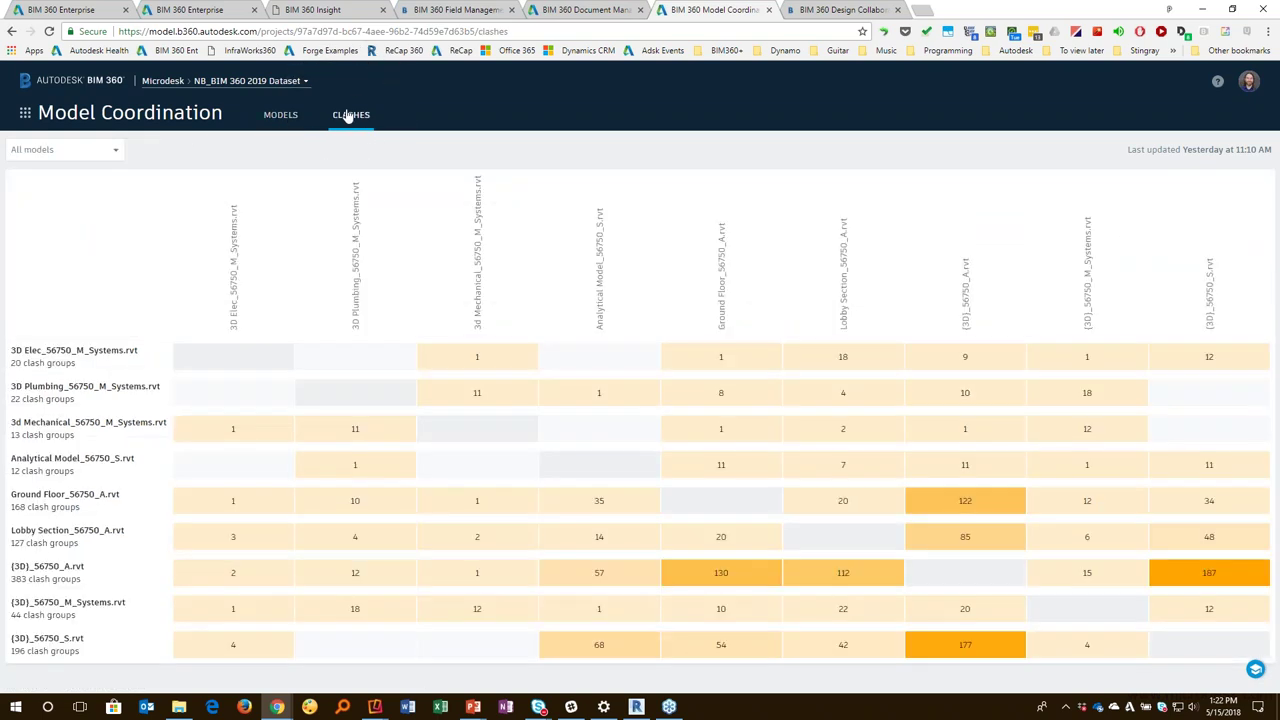
left_click(114, 150)
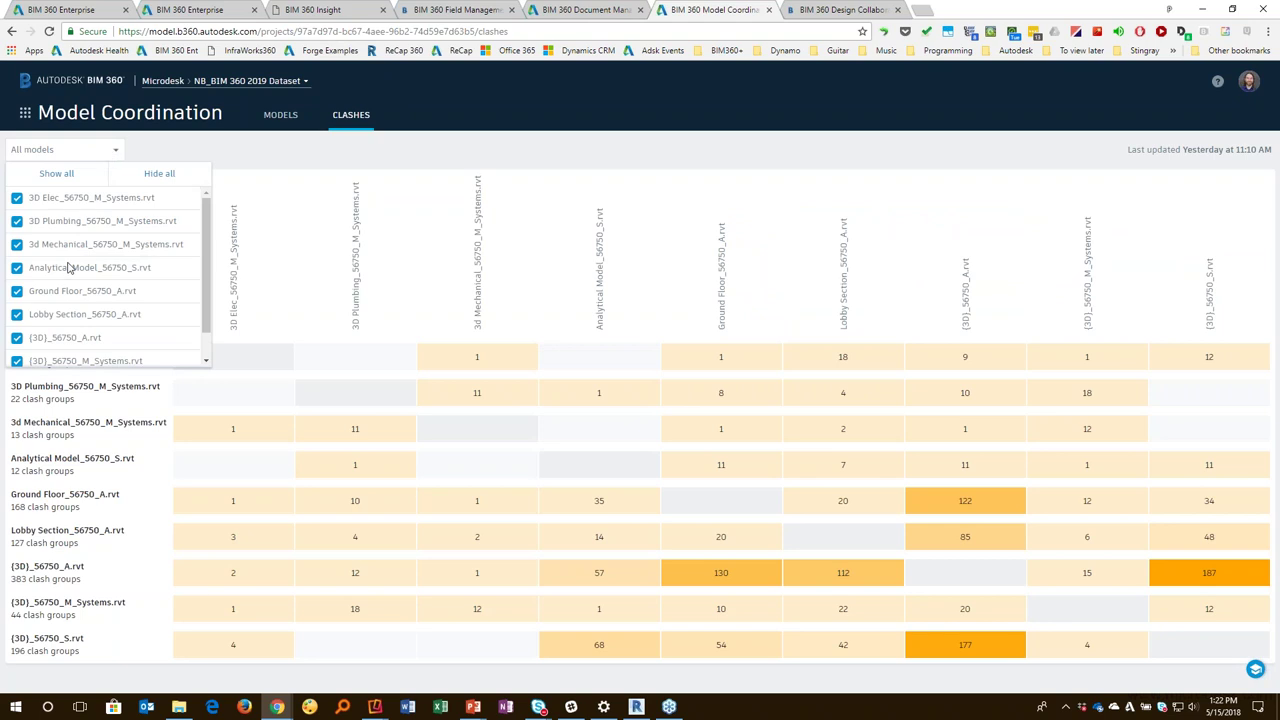
scroll(68, 267, "down", 1)
scroll(68, 330, "up", 1)
scroll(68, 325, "down", 1)
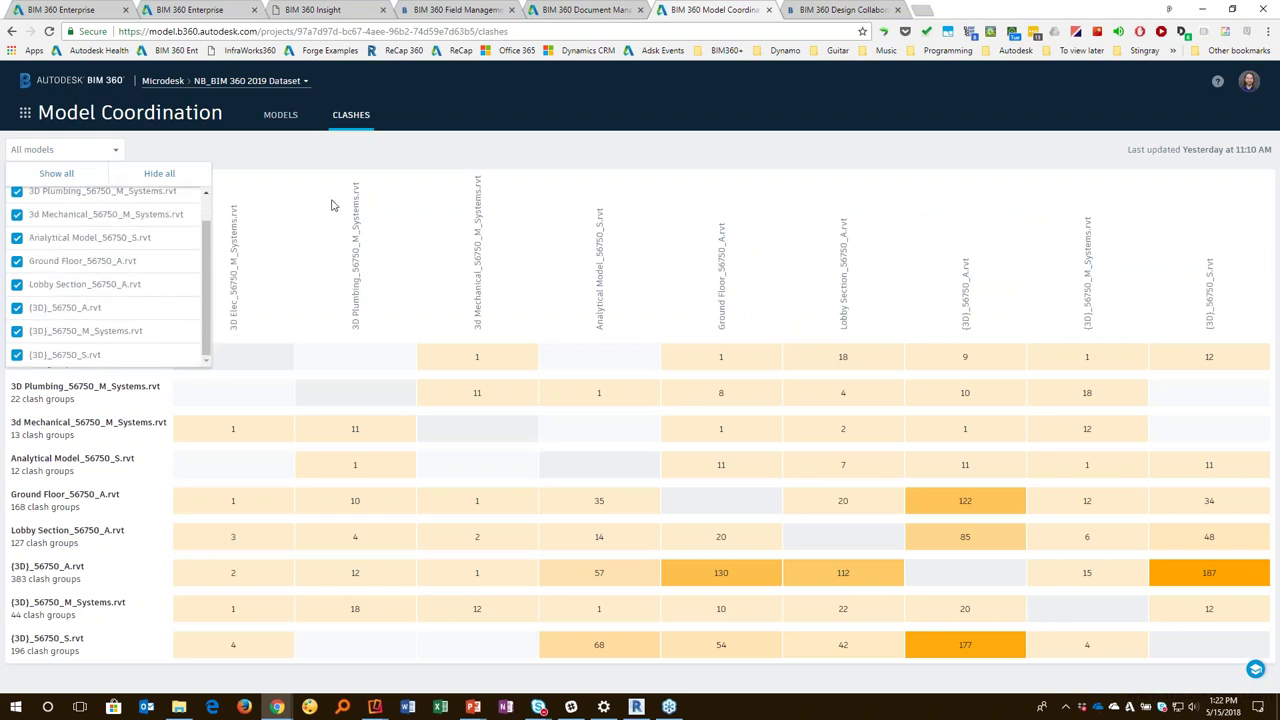
left_click(267, 169)
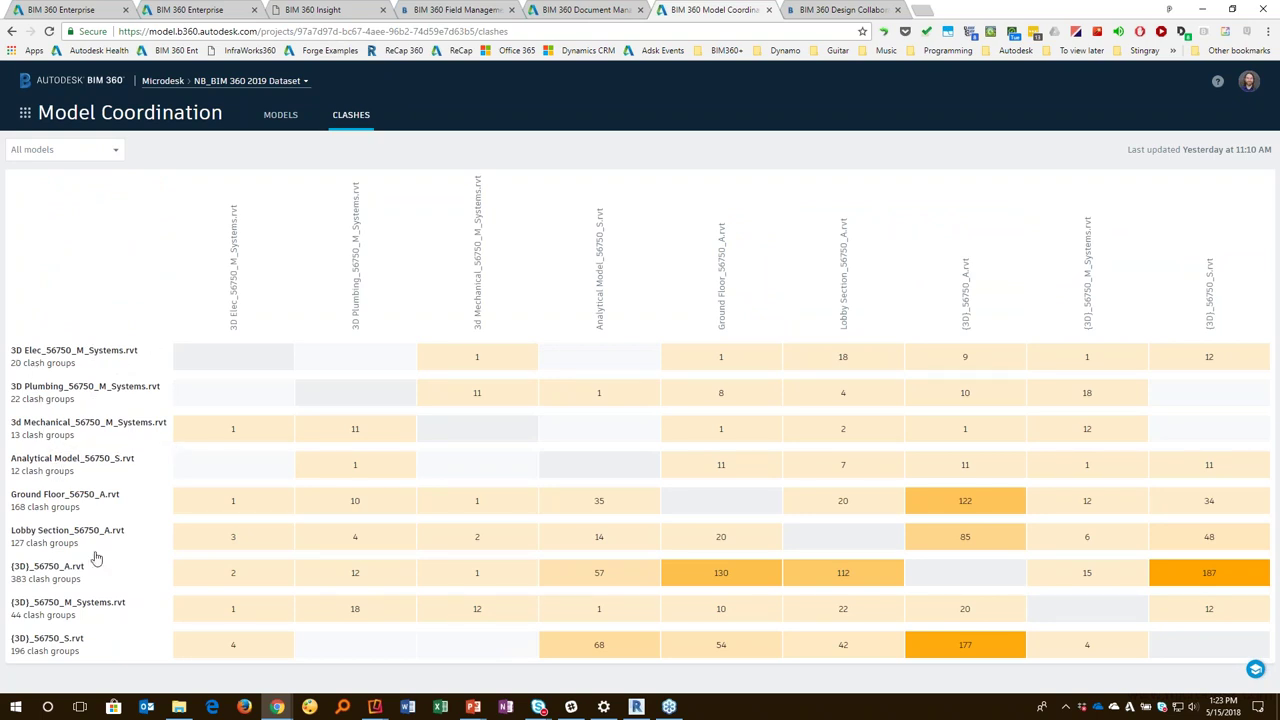
Step: Open the clashes between {3D}_56750_S.rvt and {3D}_56750_M_Systems.rvt in the 3D viewer
left_click(78, 615)
left_click(1082, 650)
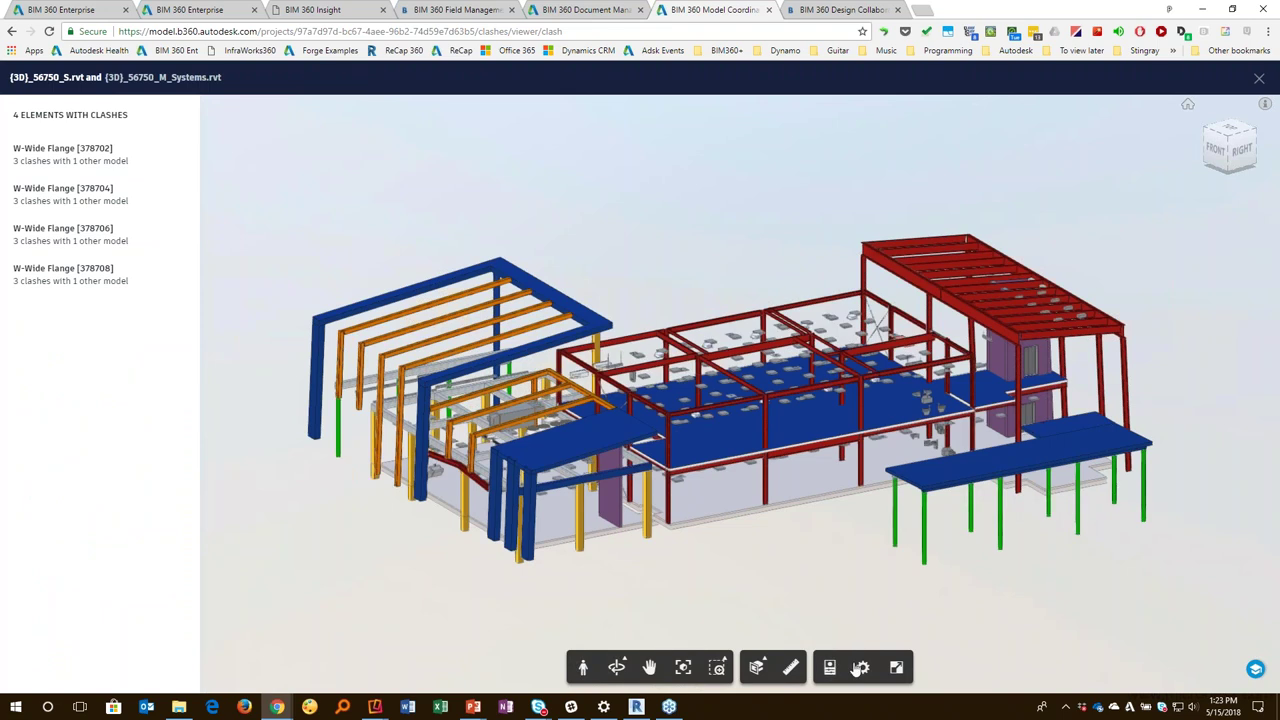
left_click(866, 665)
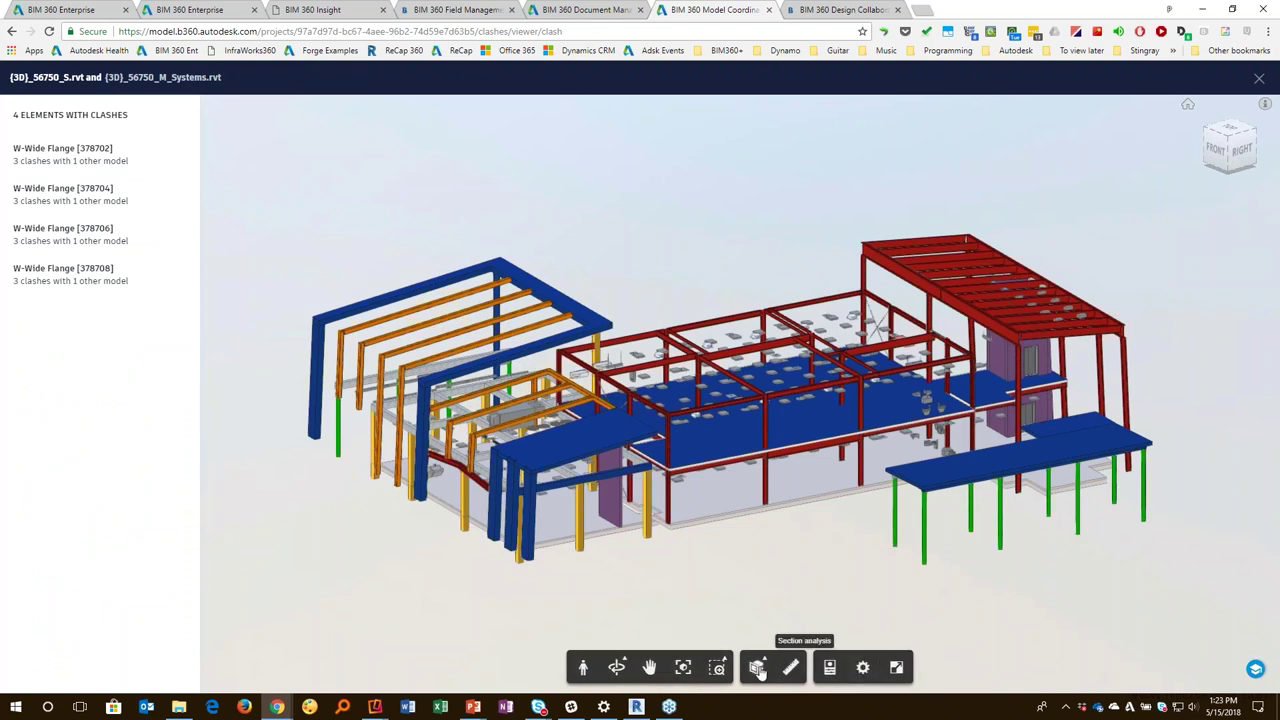
Step: Examine the clashes of W-Wide Flange [378706] with the individual Troffer Corner Inserts, and highlight all of them together again
left_click(97, 242)
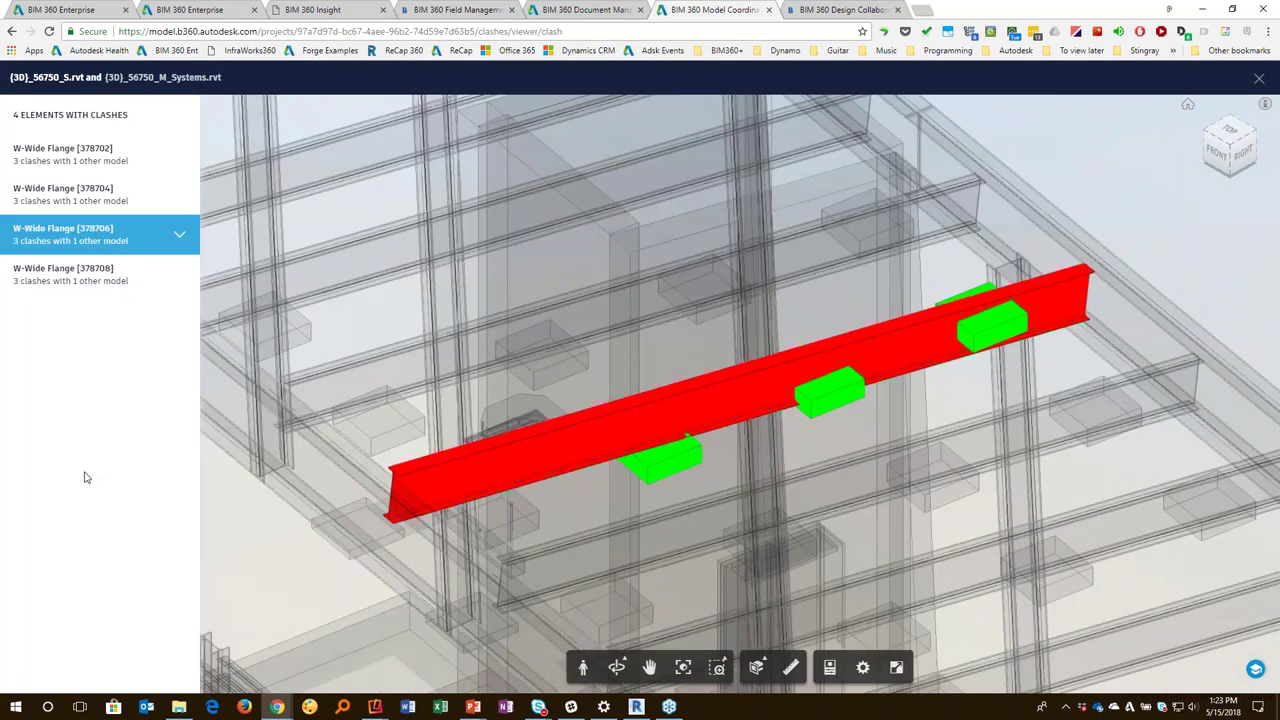
left_click(176, 238)
left_click(103, 300)
left_click(101, 322)
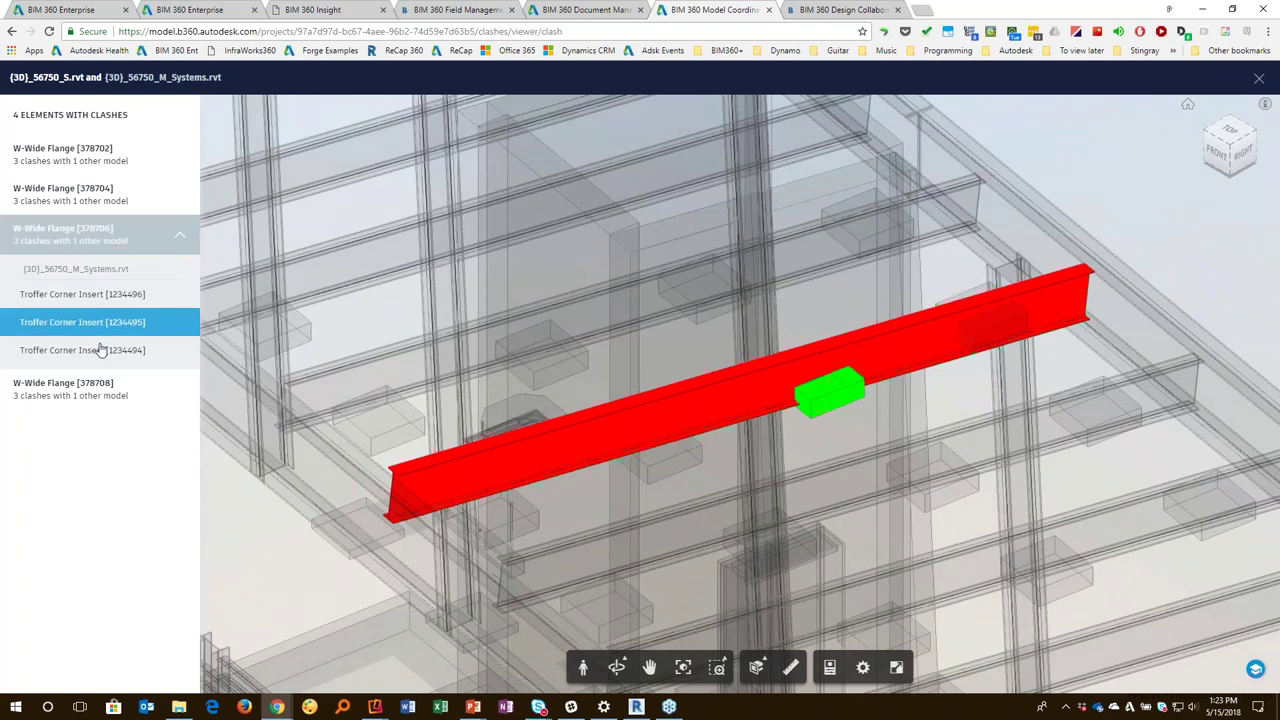
left_click(99, 349)
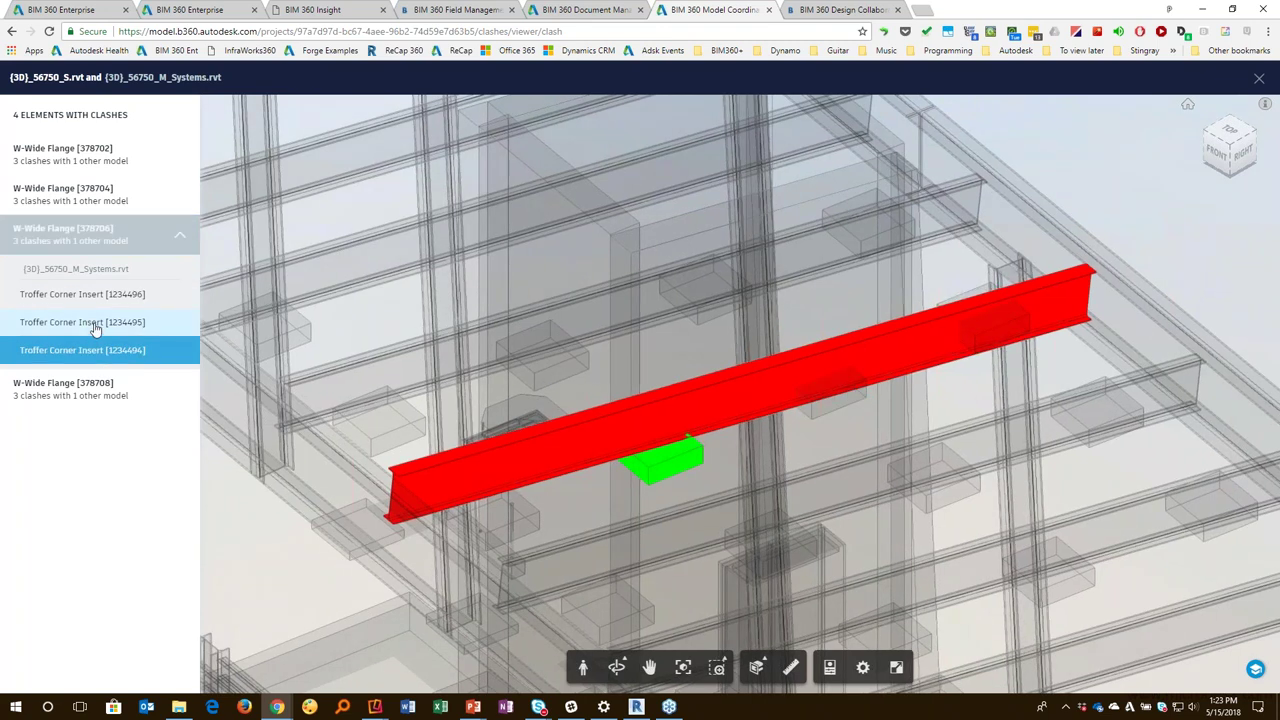
left_click(104, 242)
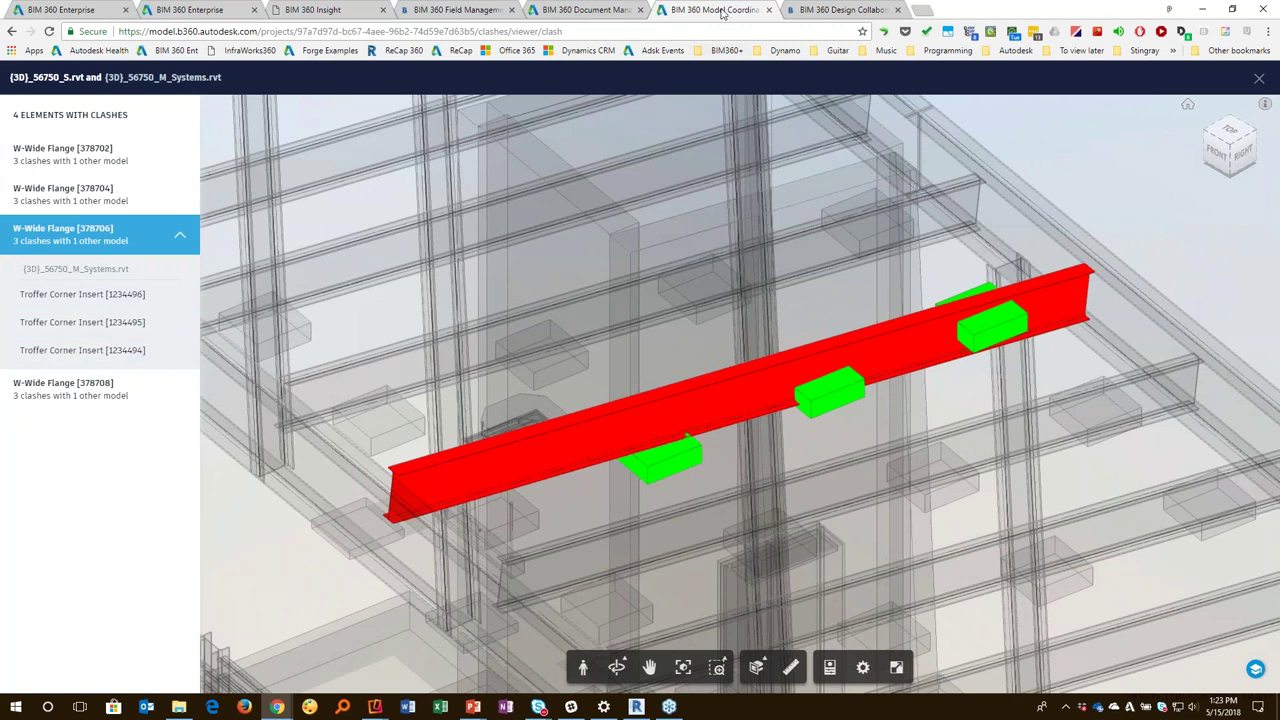
Step: Check the project folders and module list in Document Management, and return to the Model Coordination clash view
left_click(576, 10)
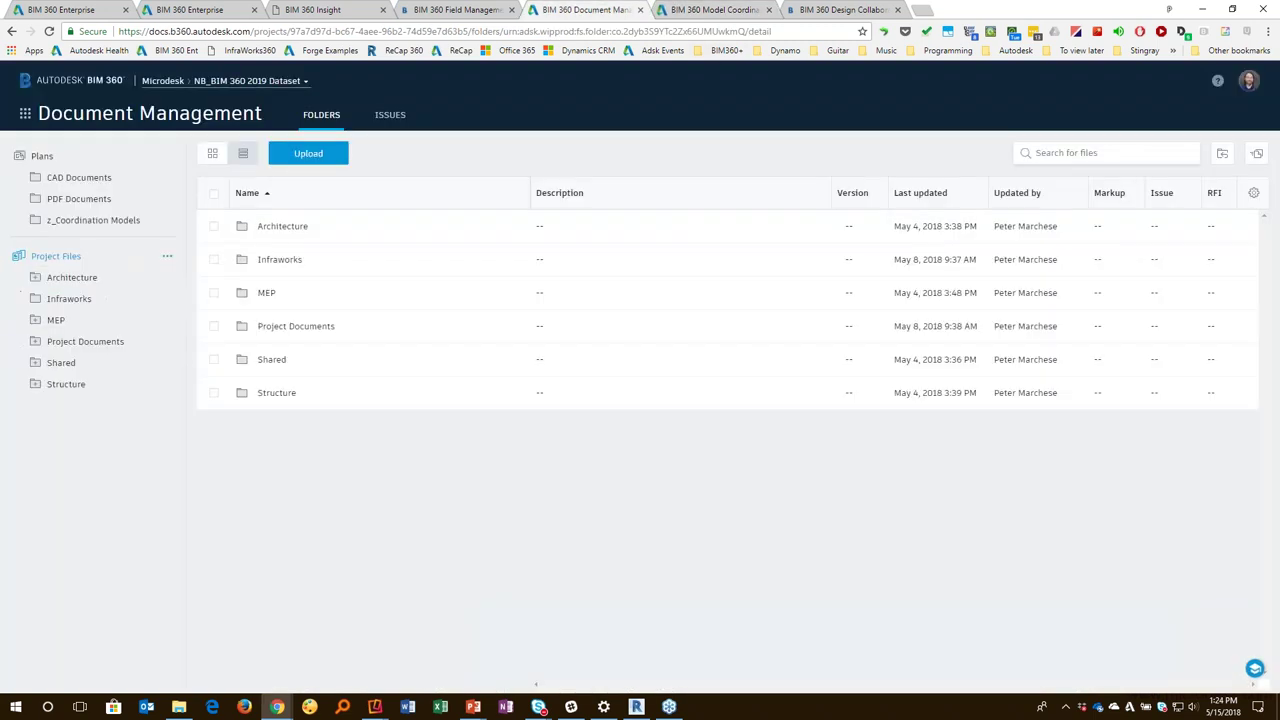
left_click(25, 114)
left_click(236, 270)
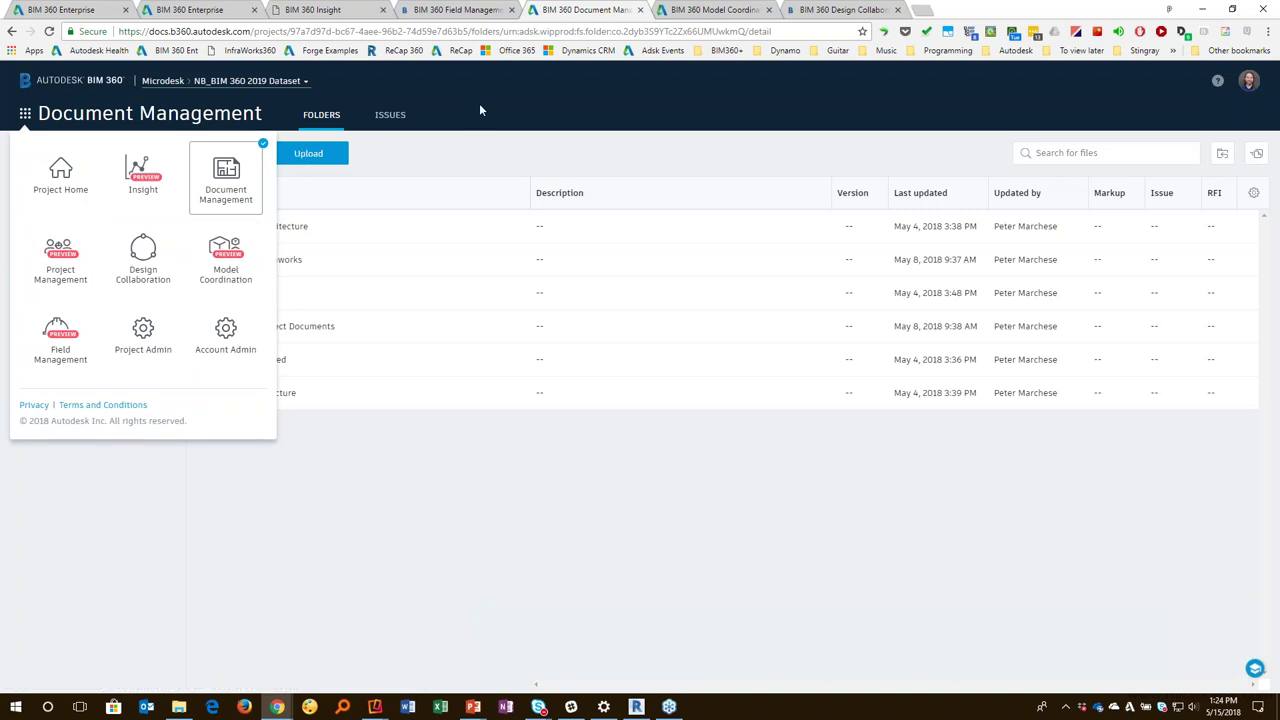
left_click(688, 10)
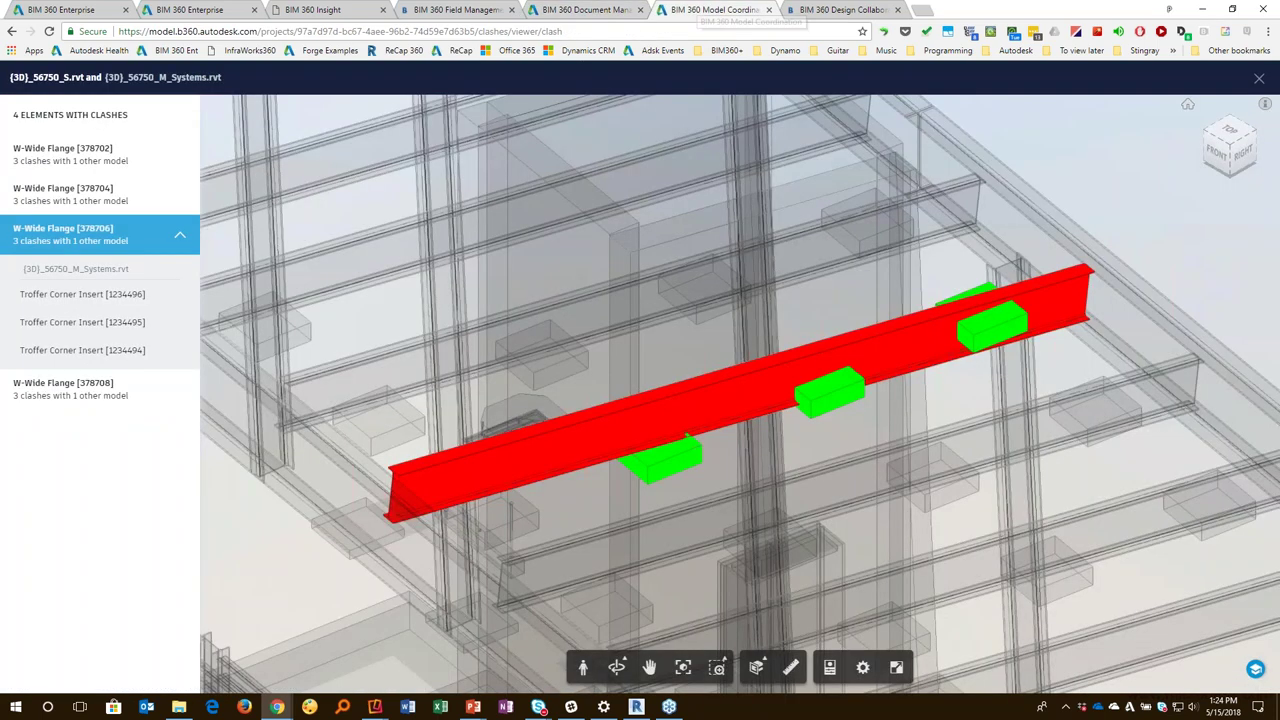
Step: Inspect the structure from another angle, select W-Wide Flange [378702] and return to the clash matrix
left_click_drag(685, 440, 560, 380)
left_click(77, 158)
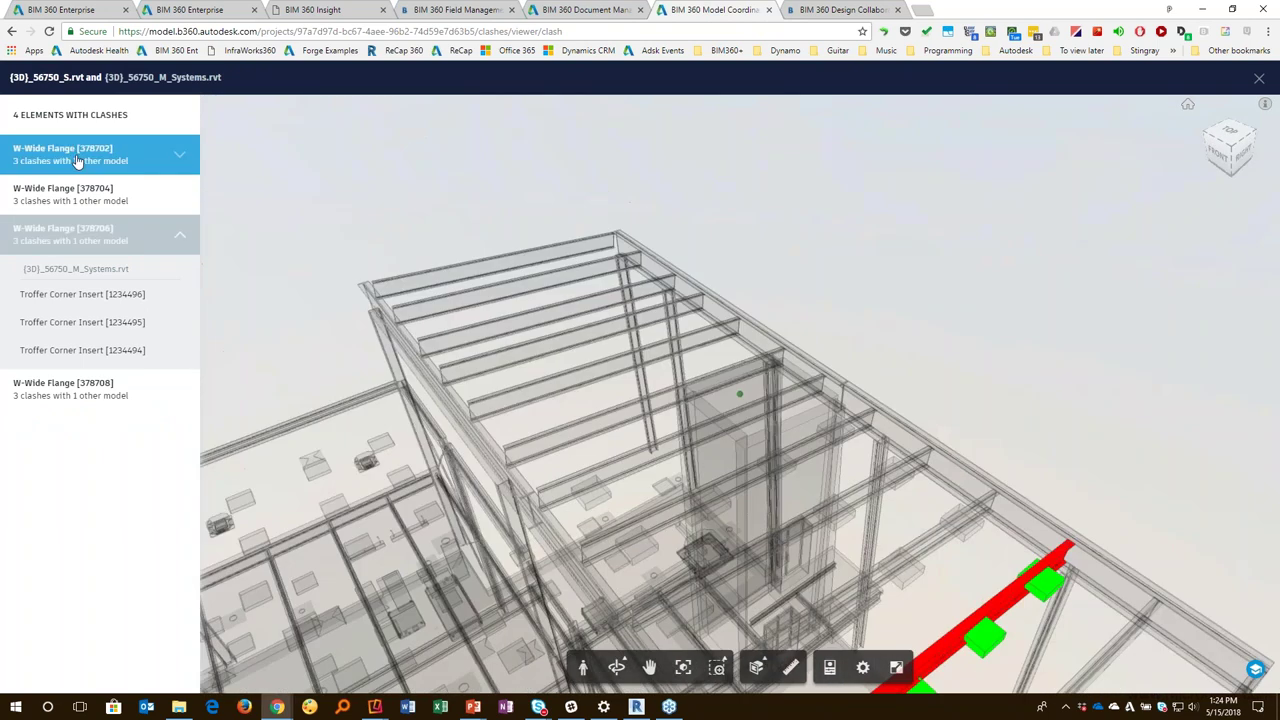
left_click(1259, 78)
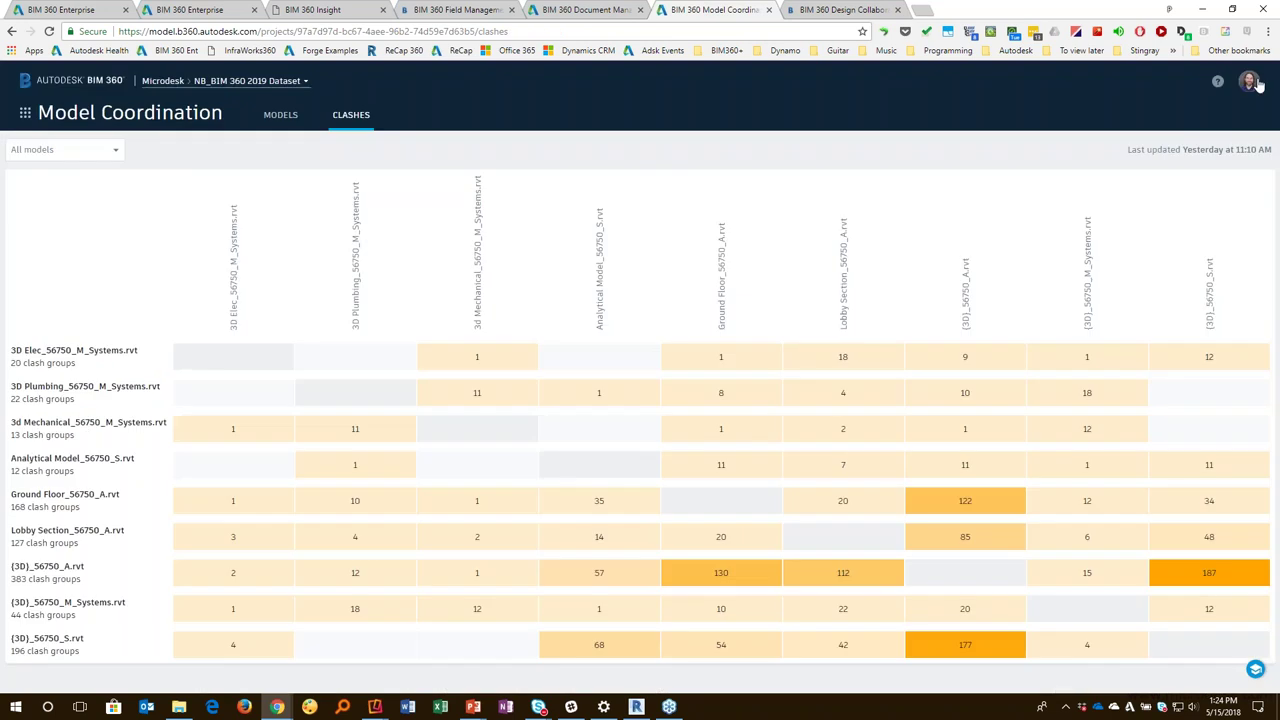
Step: Examine clashing PEFY-P-NMAU-E units between 3D Plumbing_56750_M_Systems.rvt and 3d Mechanical_56750_M_Systems.rvt, and return to the models list
left_click(478, 394)
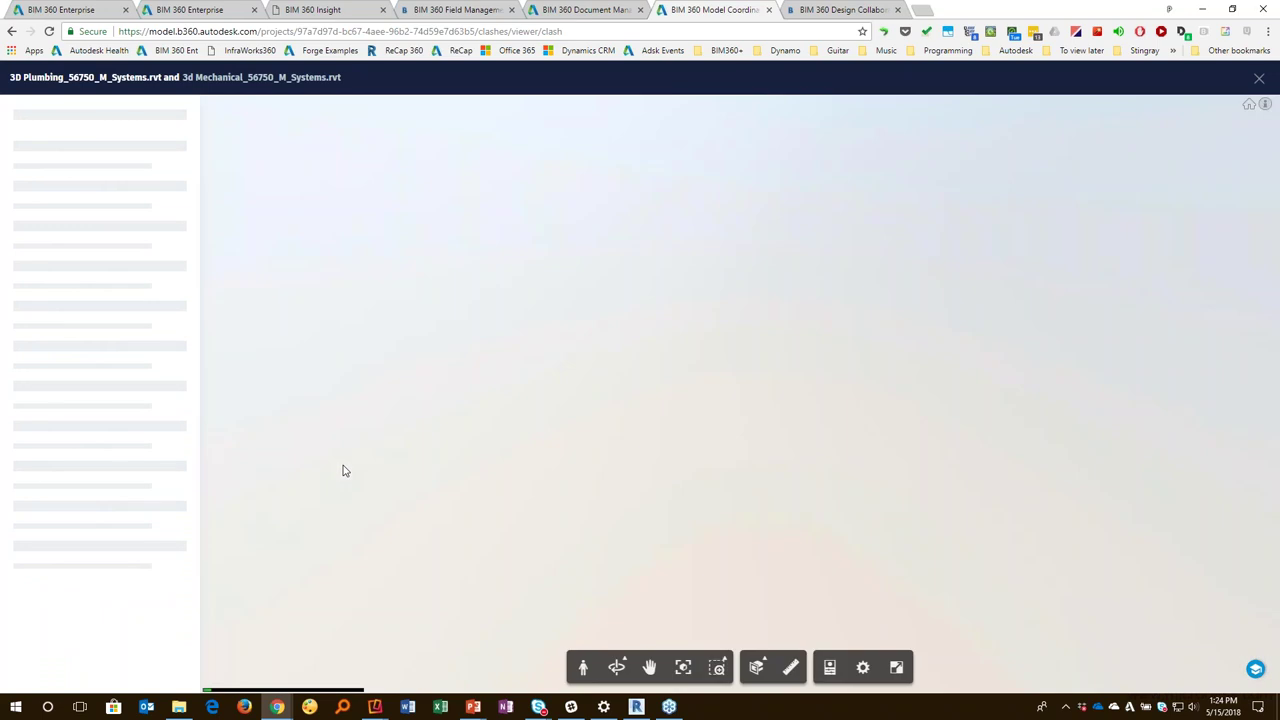
left_click(94, 363)
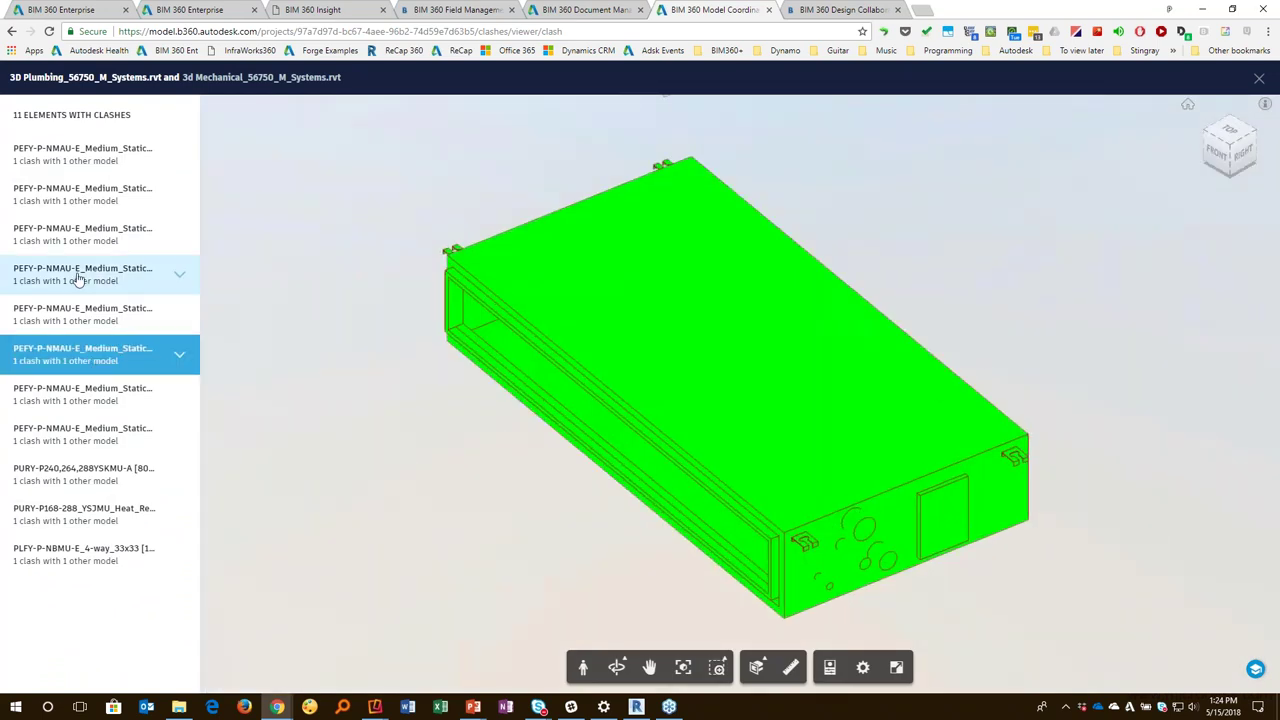
left_click(84, 168)
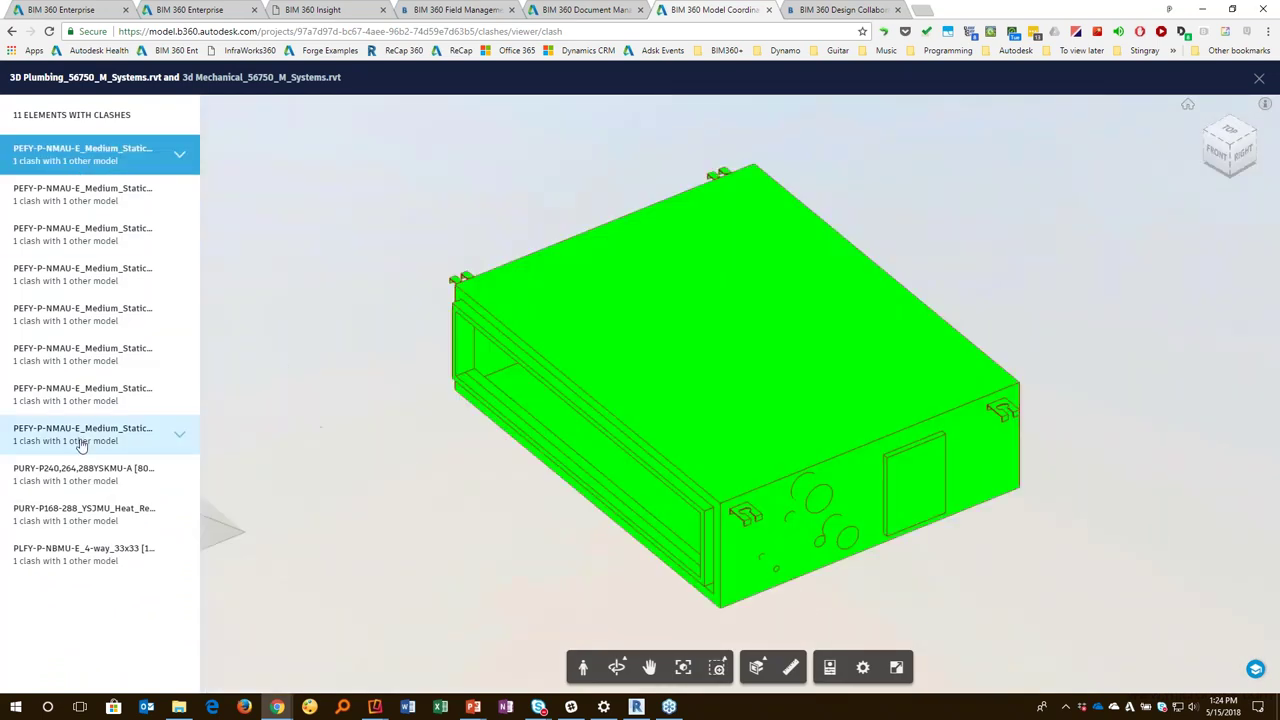
left_click(1259, 78)
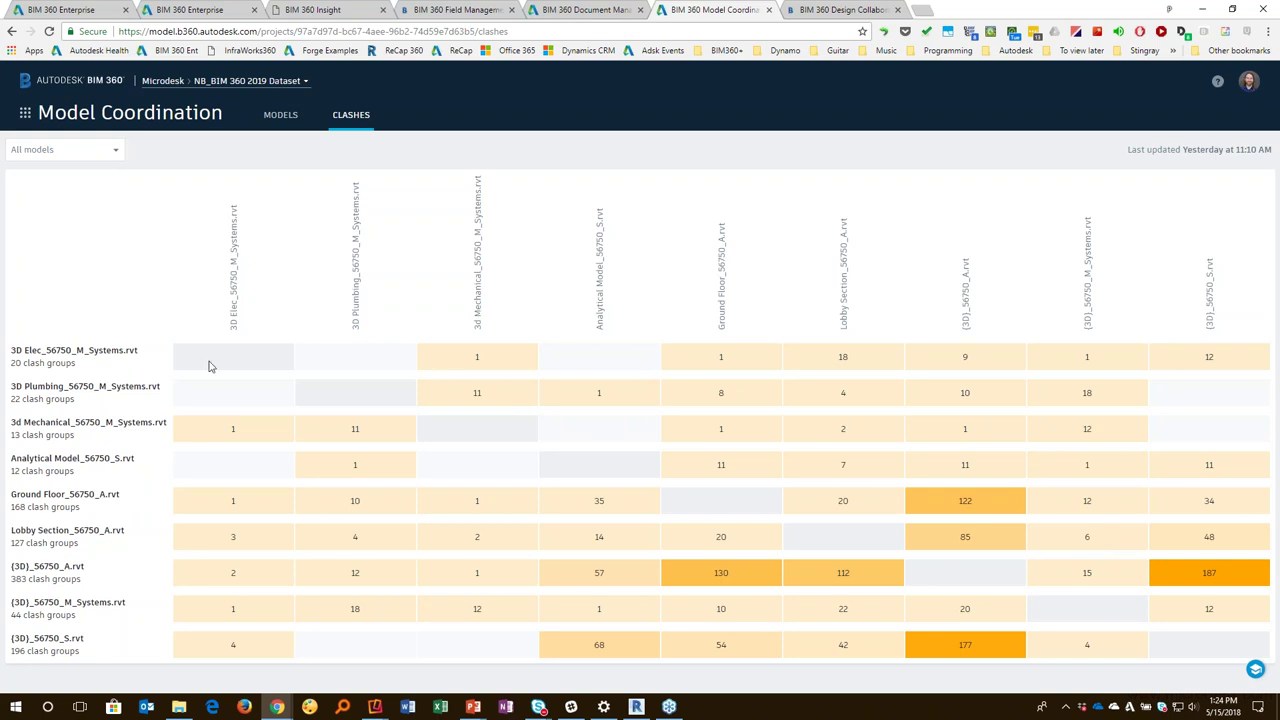
left_click(280, 118)
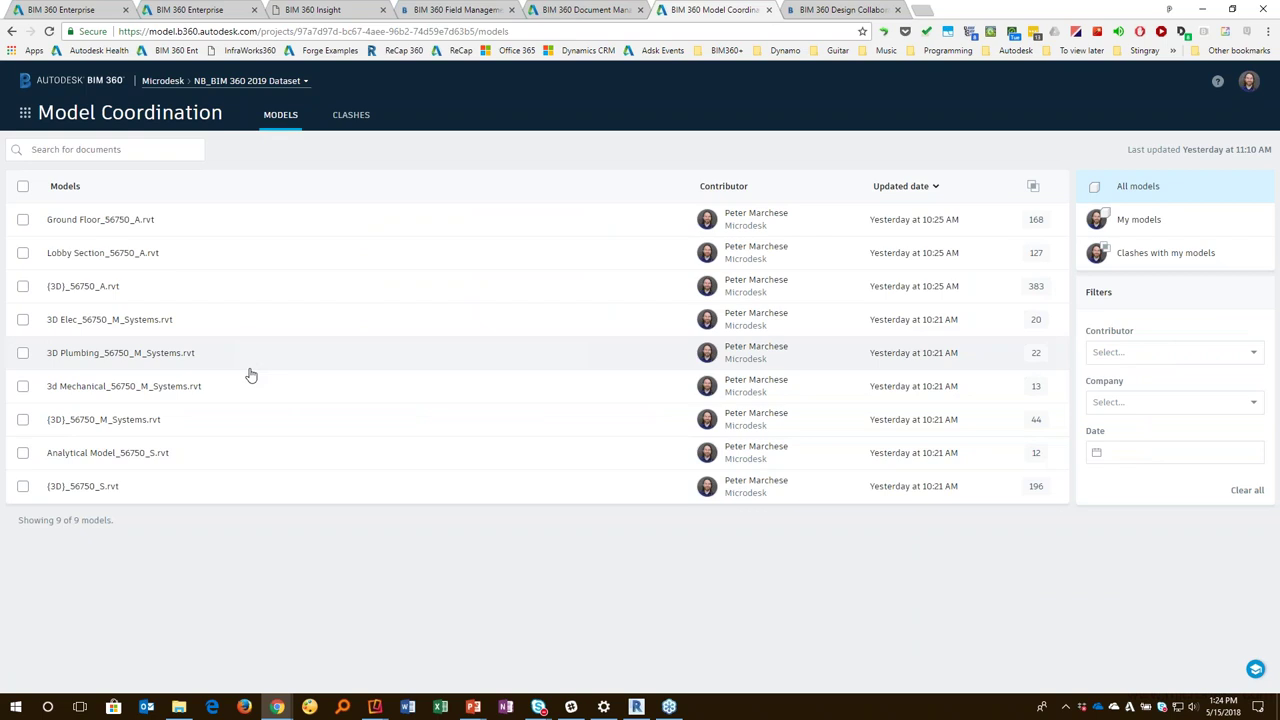
Step: Open the z_Coordination Models folder in Document Management and check the version history of A101 - GROUND FLOOR
left_click(588, 10)
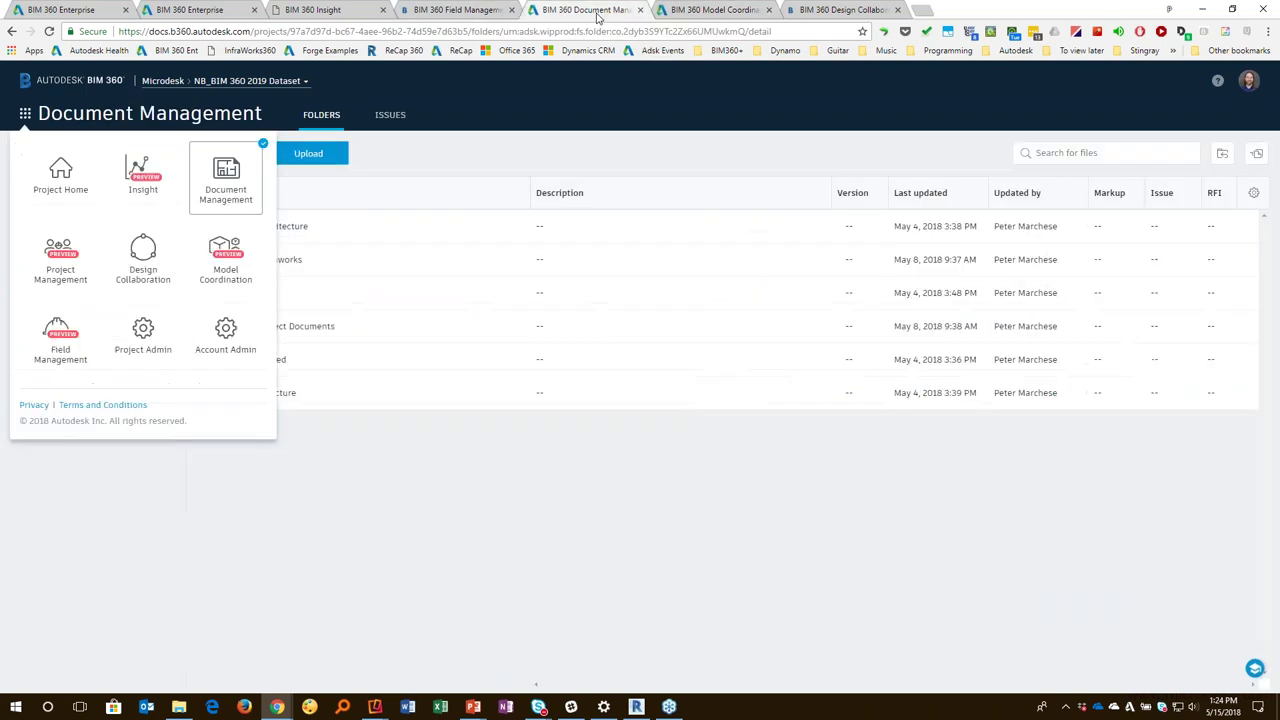
left_click(350, 491)
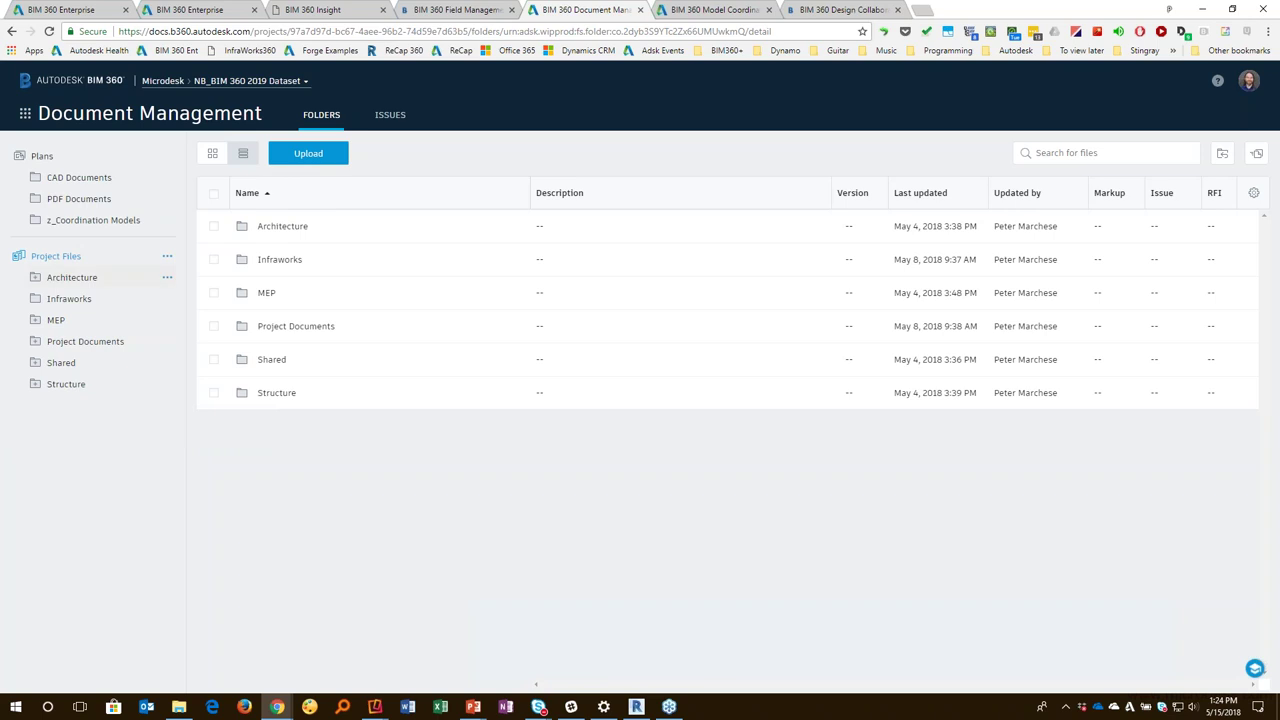
left_click(88, 228)
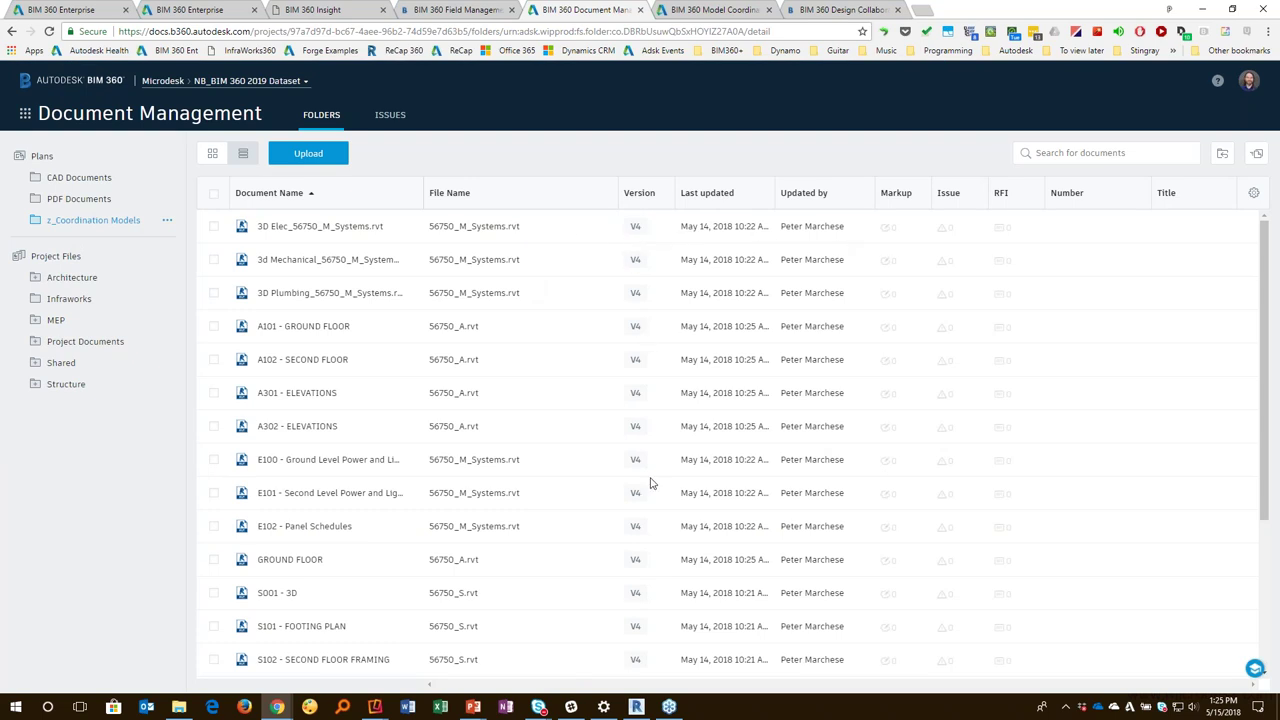
left_click(638, 330)
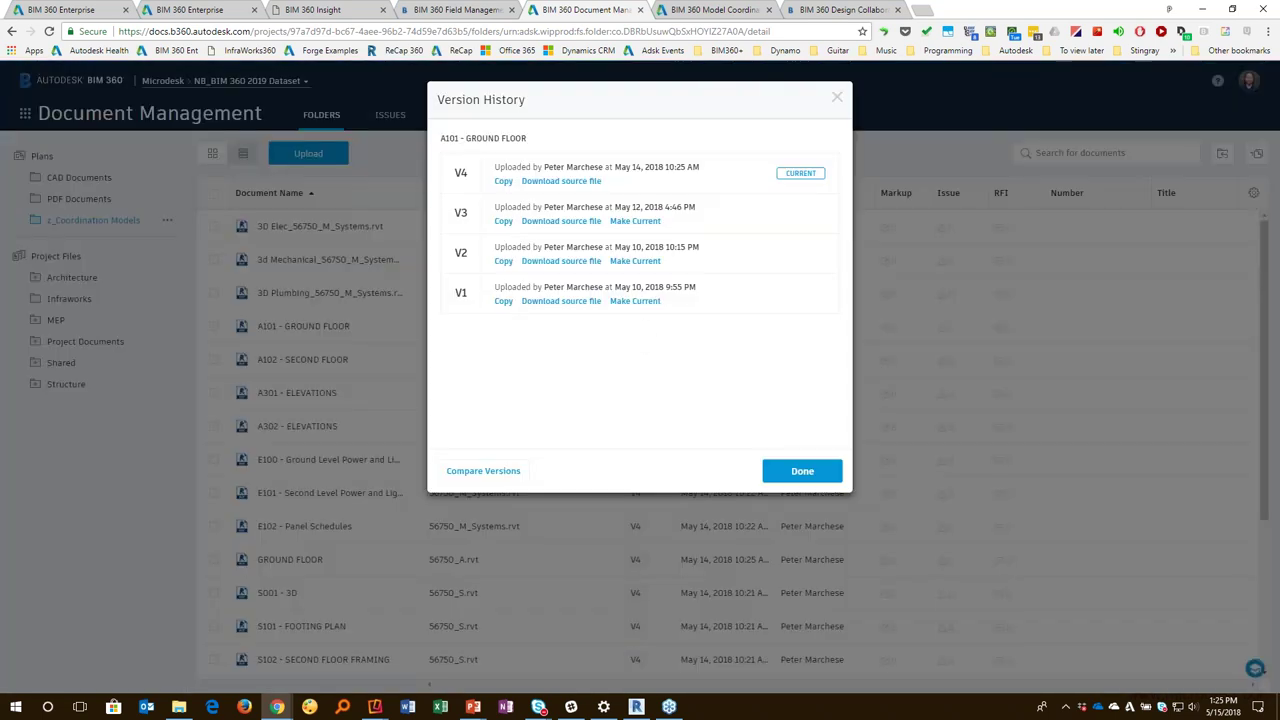
left_click(514, 472)
left_click(819, 472)
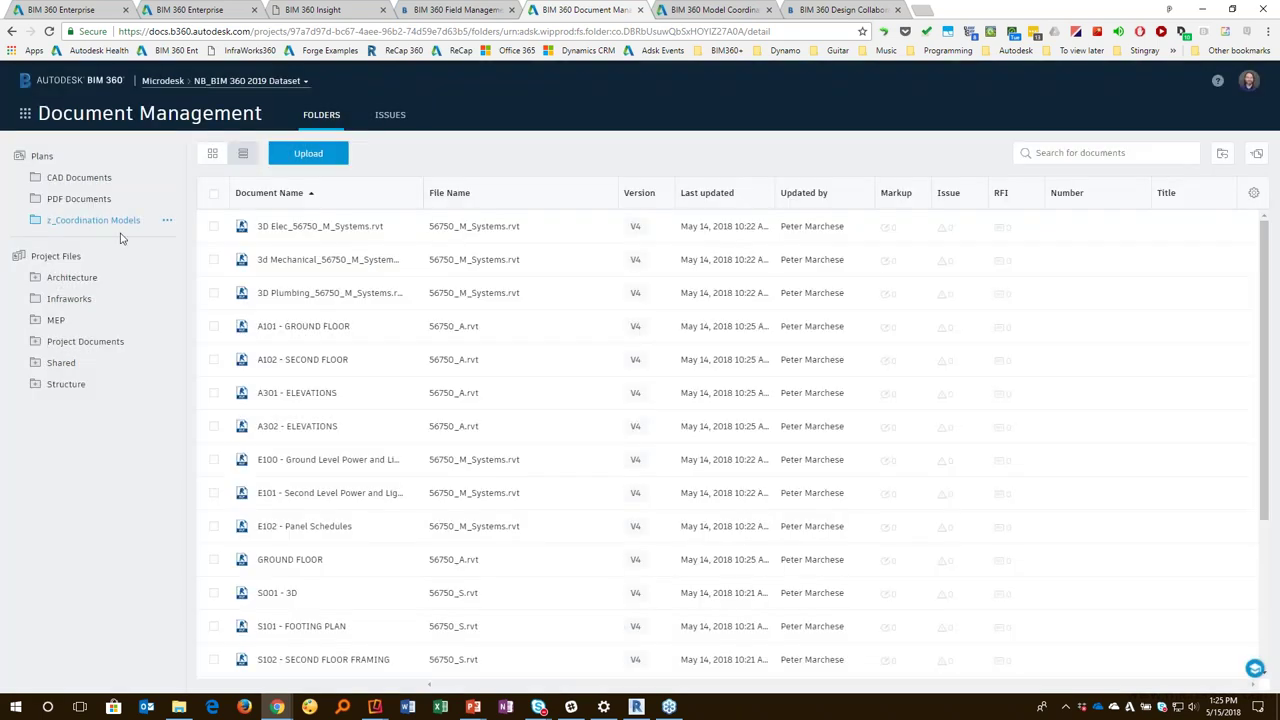
Step: Look through the documents in the PDF Documents and Plans folders, and return to the Project Files folder
left_click(90, 199)
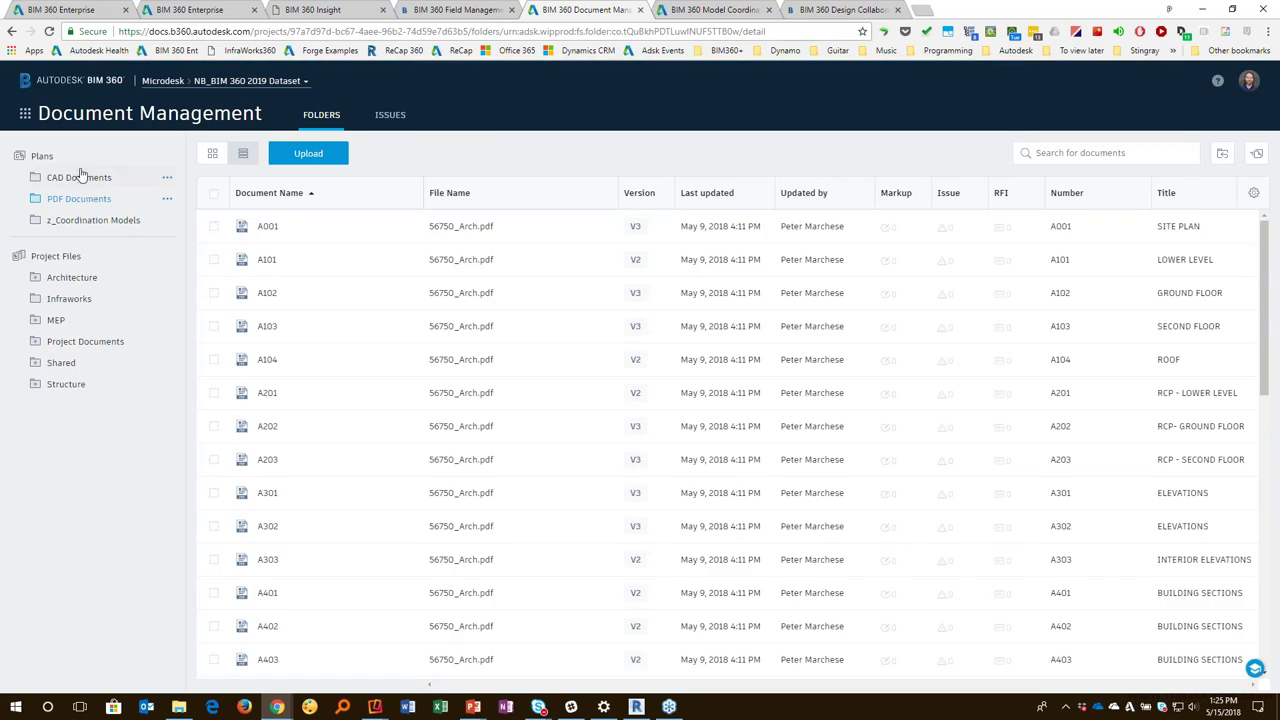
key("ctrl")
key("ctrl")
key("ctrl")
left_click(40, 158)
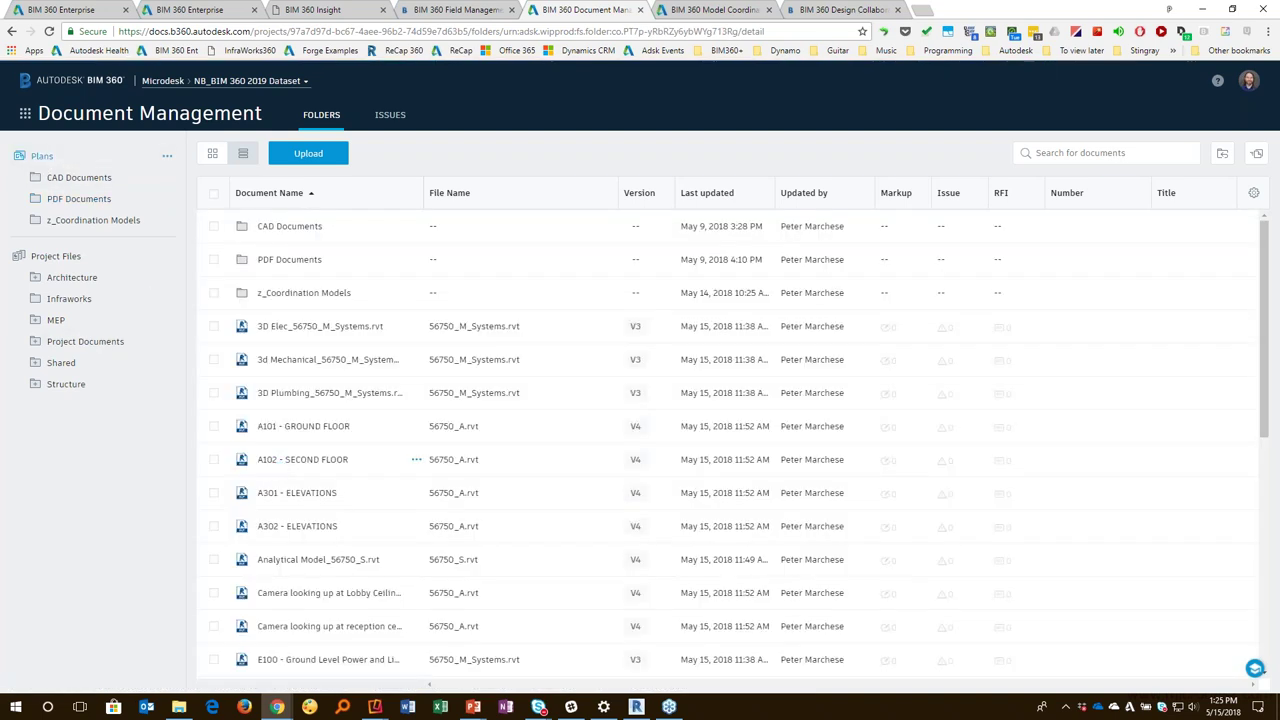
scroll(503, 571, "down", 5)
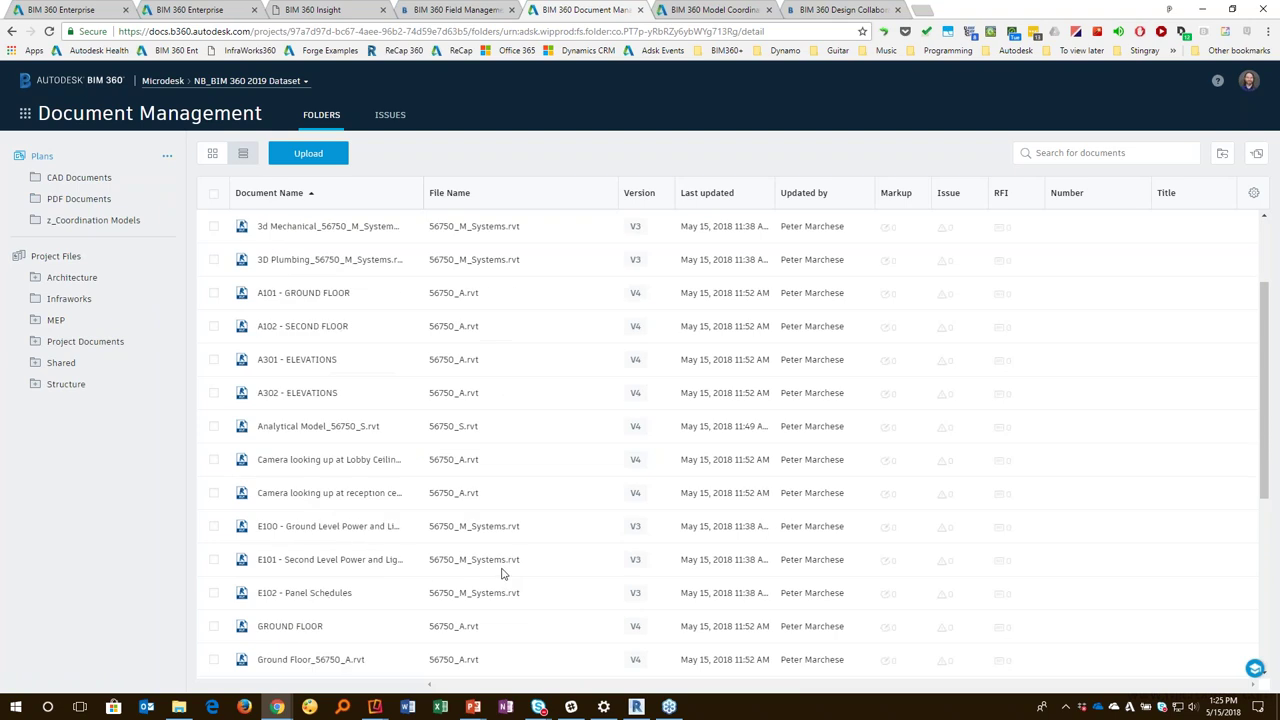
scroll(503, 572, "up", 5)
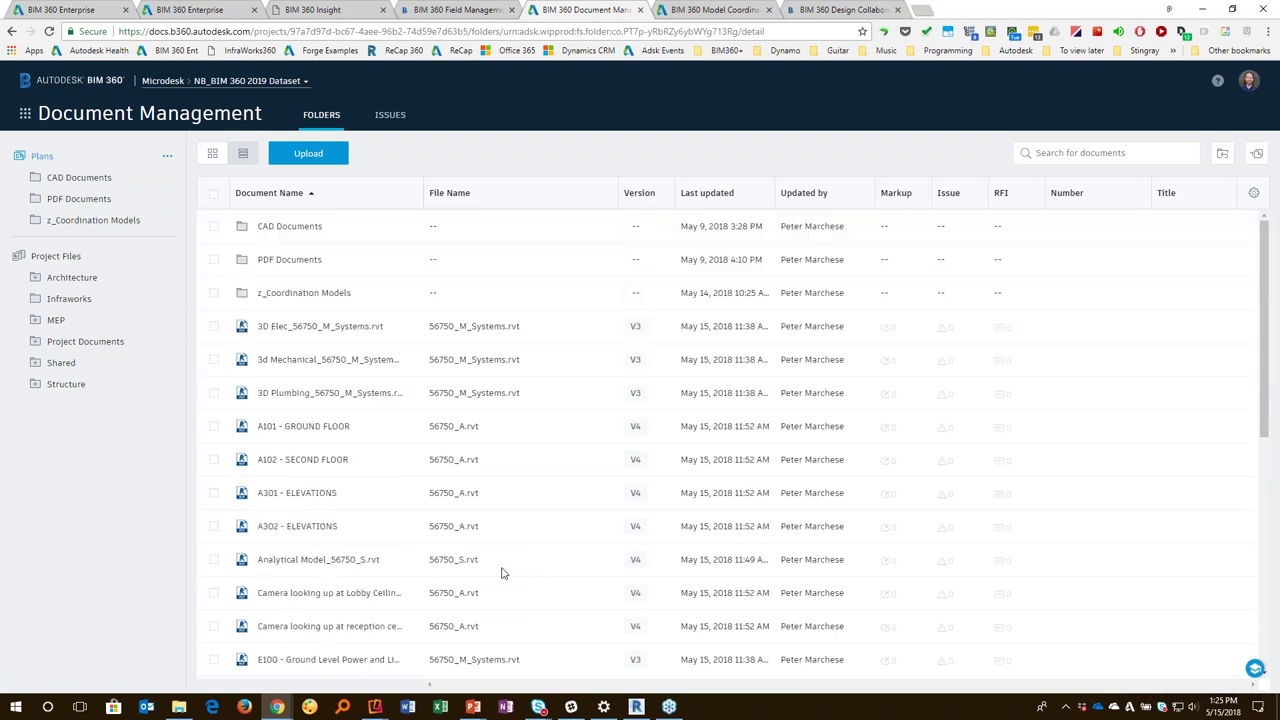
left_click(66, 256)
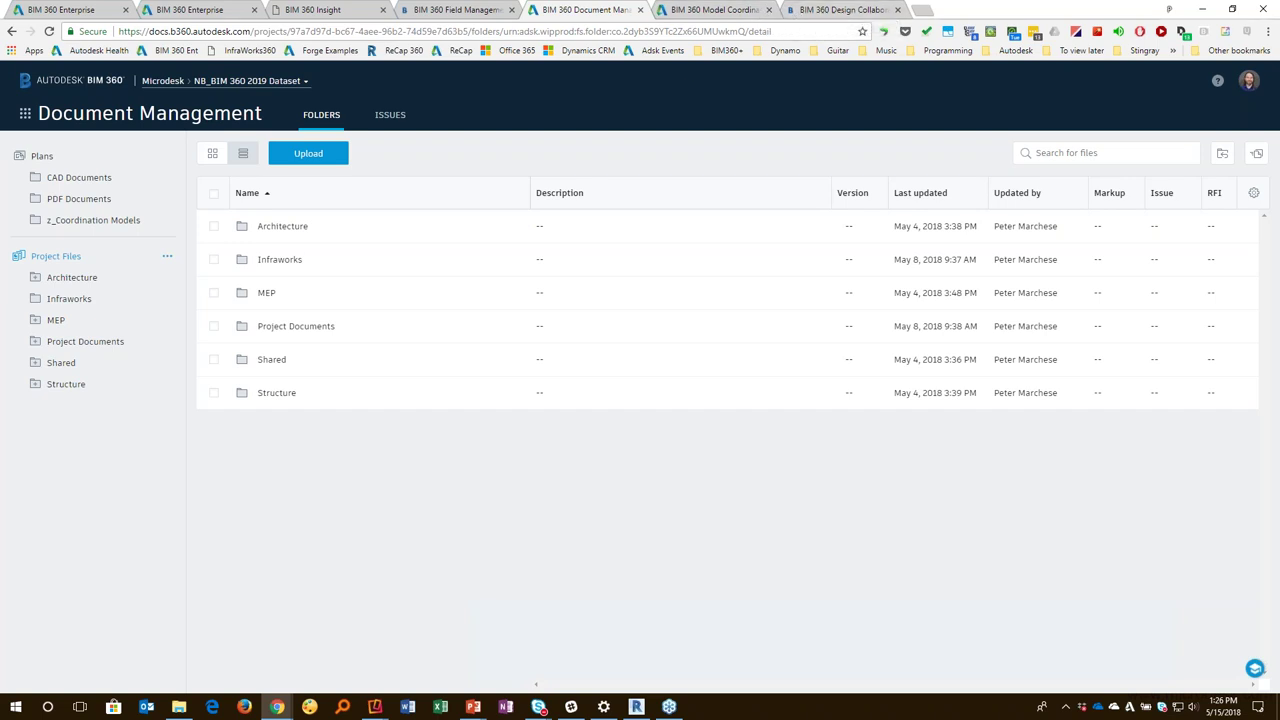
Step: Switch to Project Admin and open the Design Collaboration team settings
left_click(212, 12)
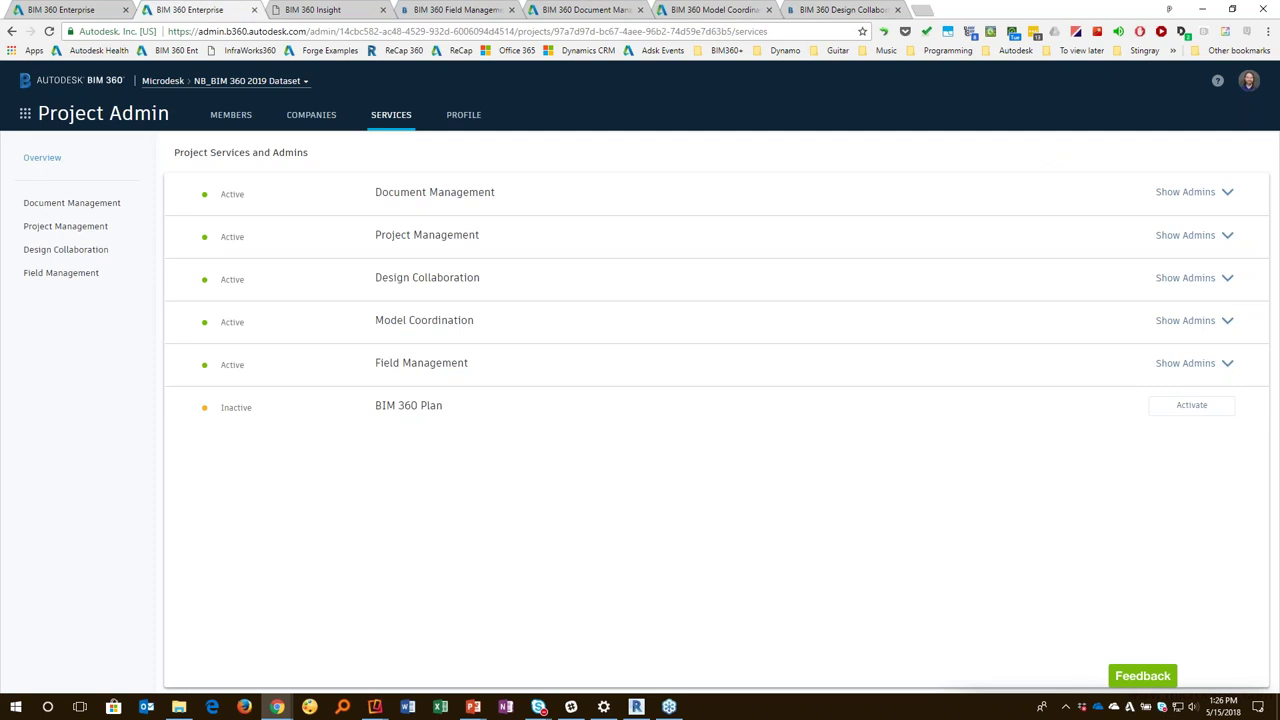
left_click(86, 206)
left_click(69, 261)
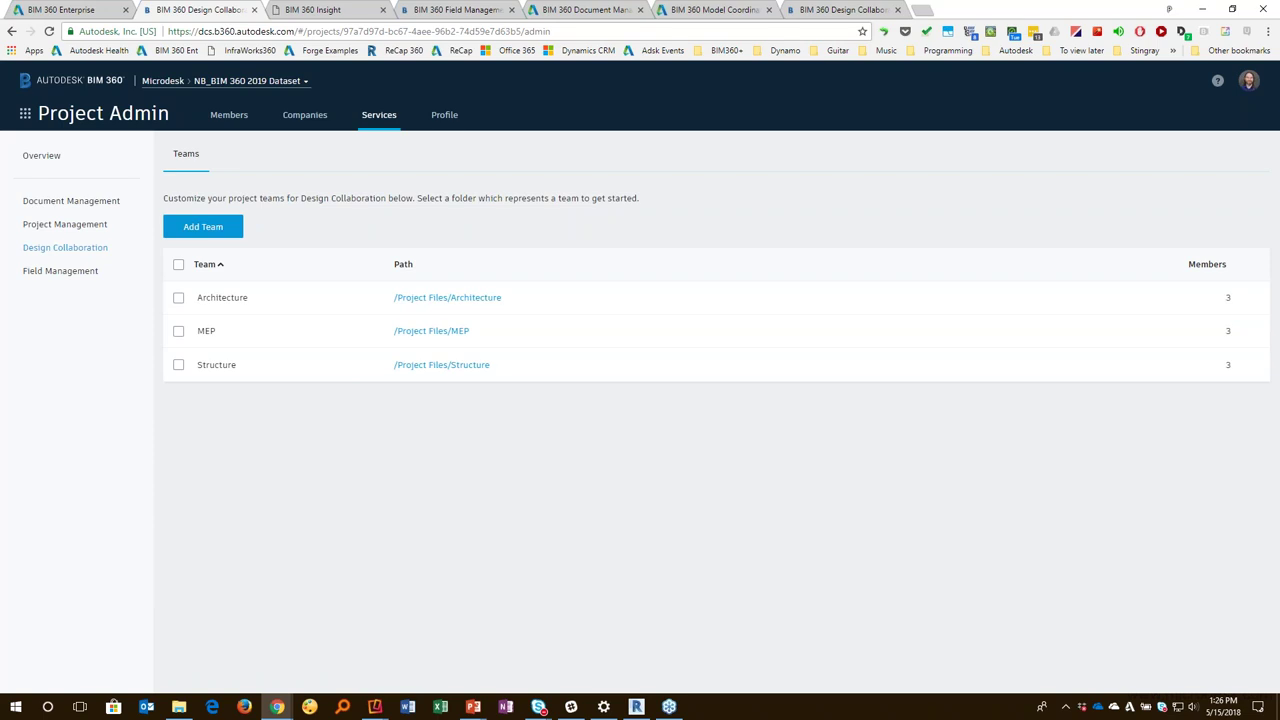
Step: Review the members and permission levels of the Architecture team and the MEP team
left_click(218, 300)
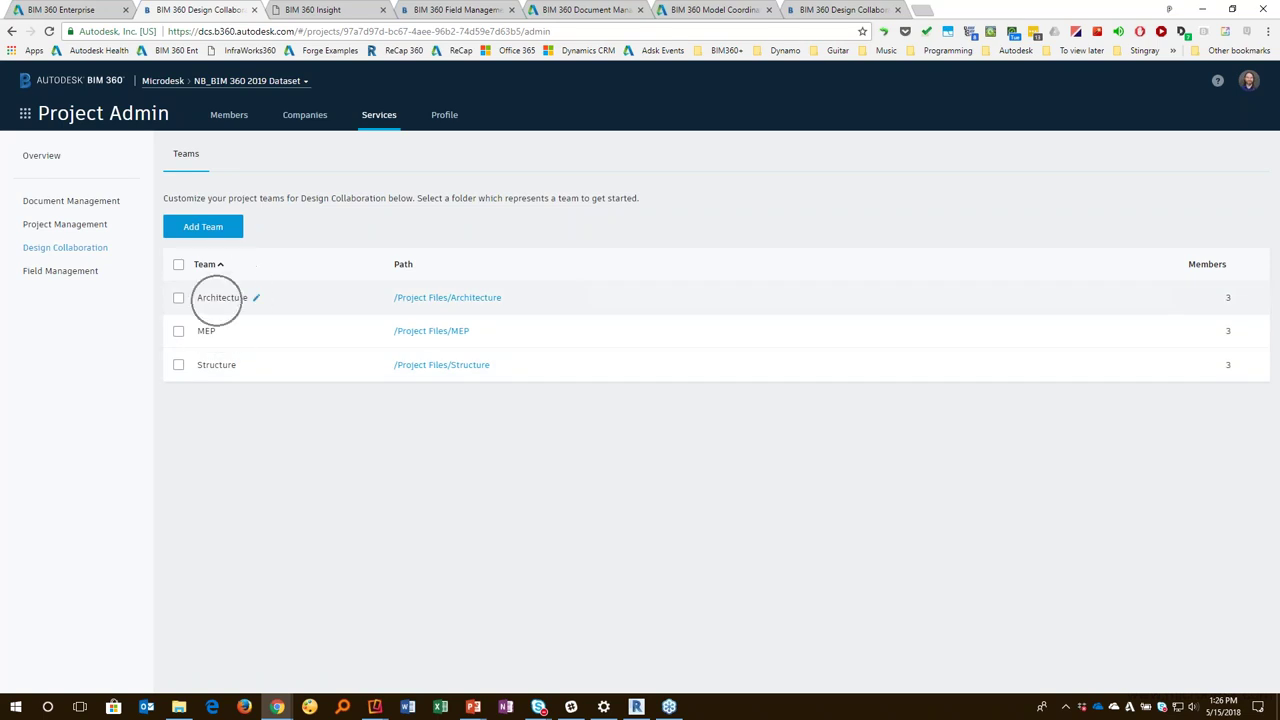
left_click(1230, 298)
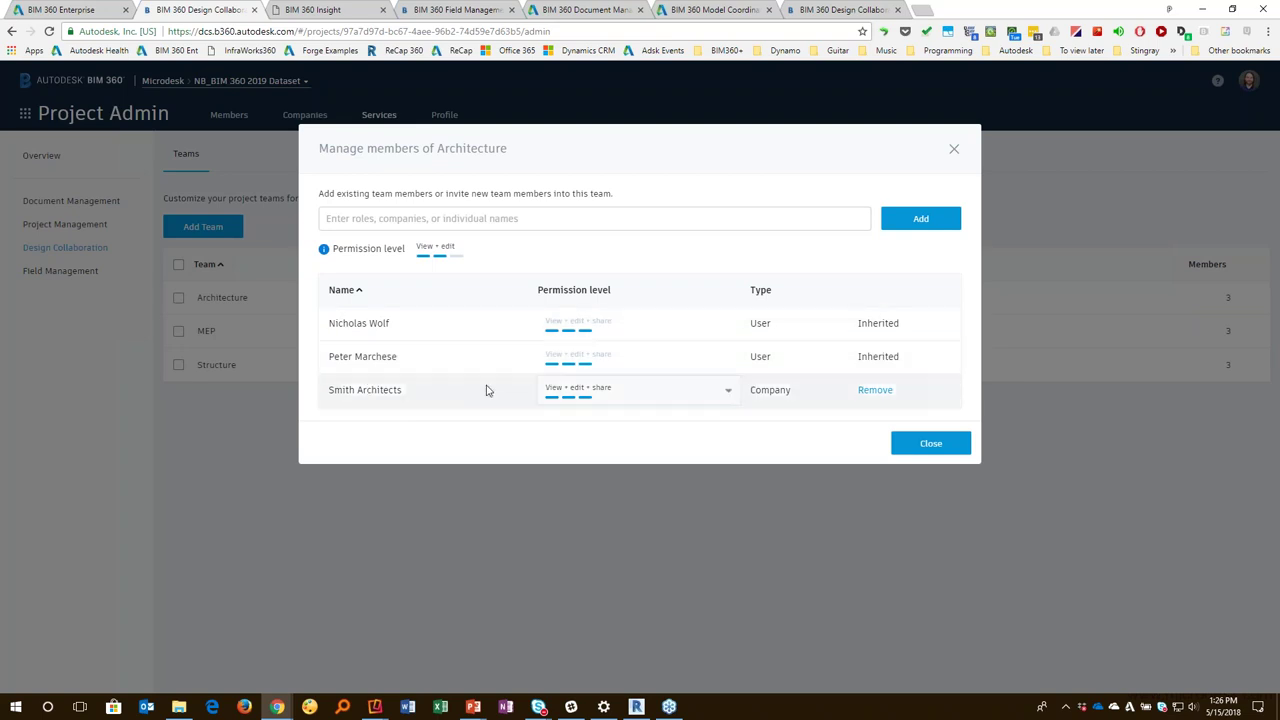
left_click(384, 401)
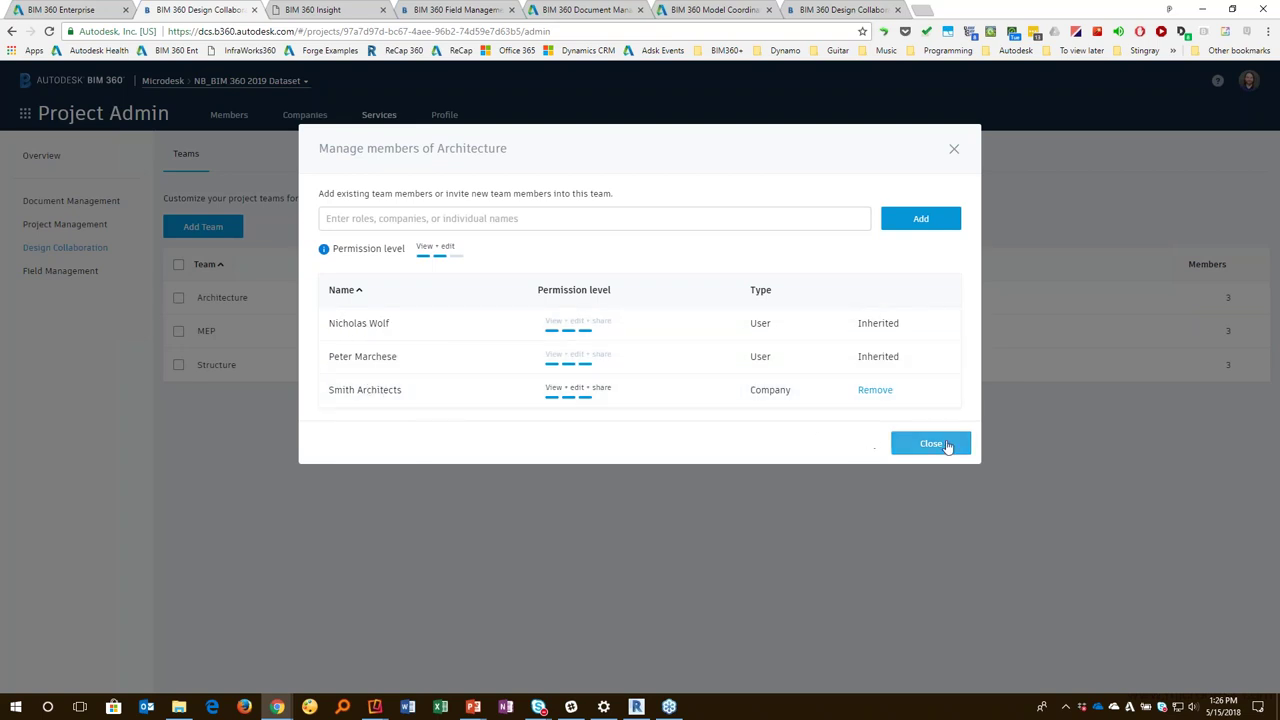
left_click(953, 143)
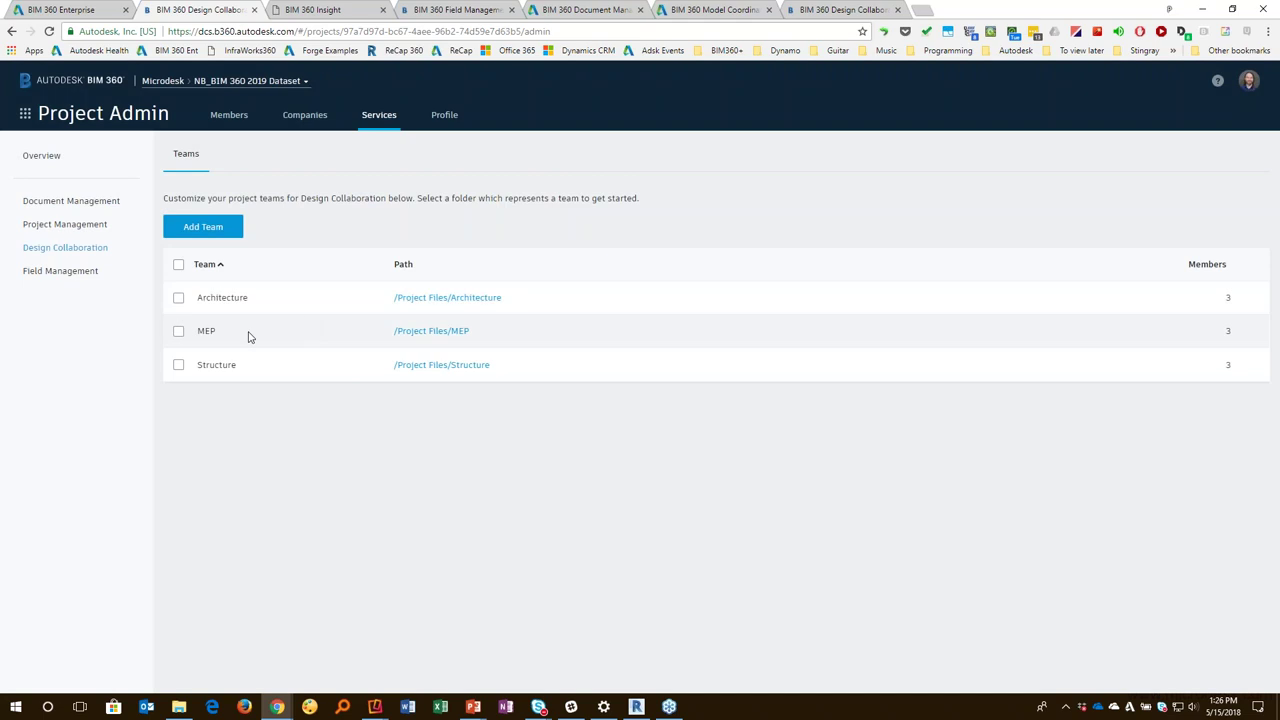
left_click(1232, 333)
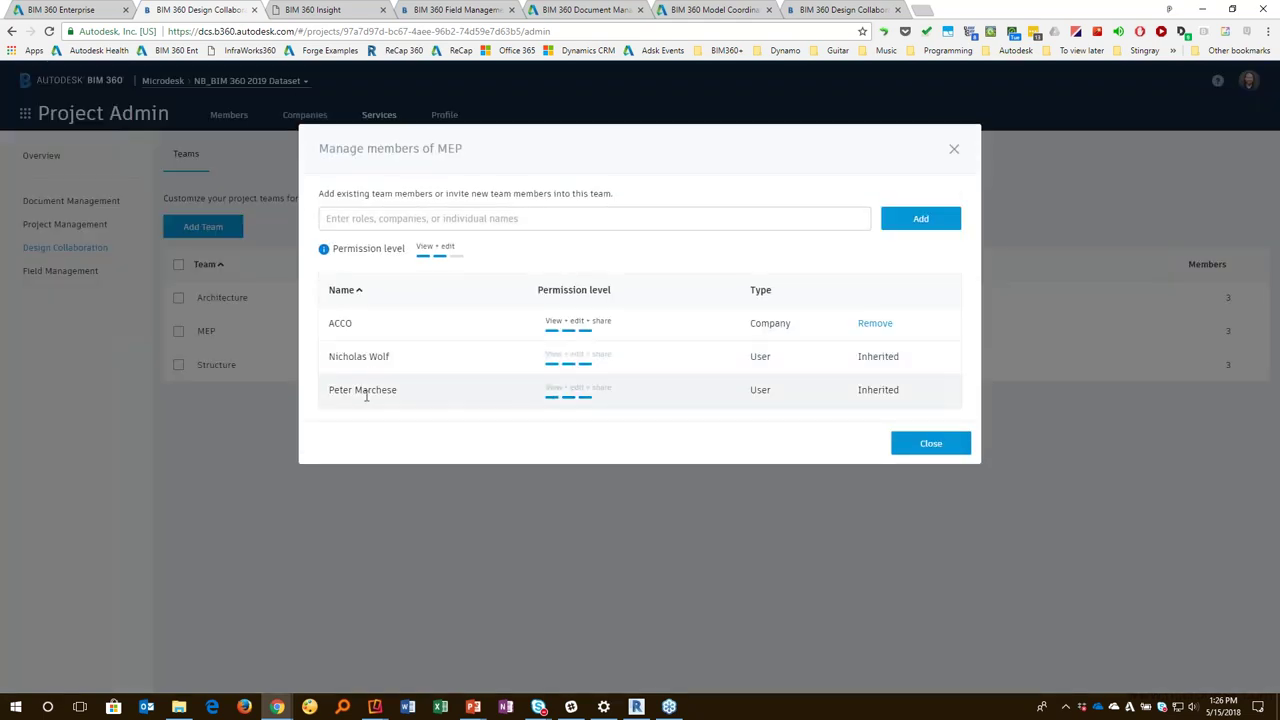
left_click(943, 449)
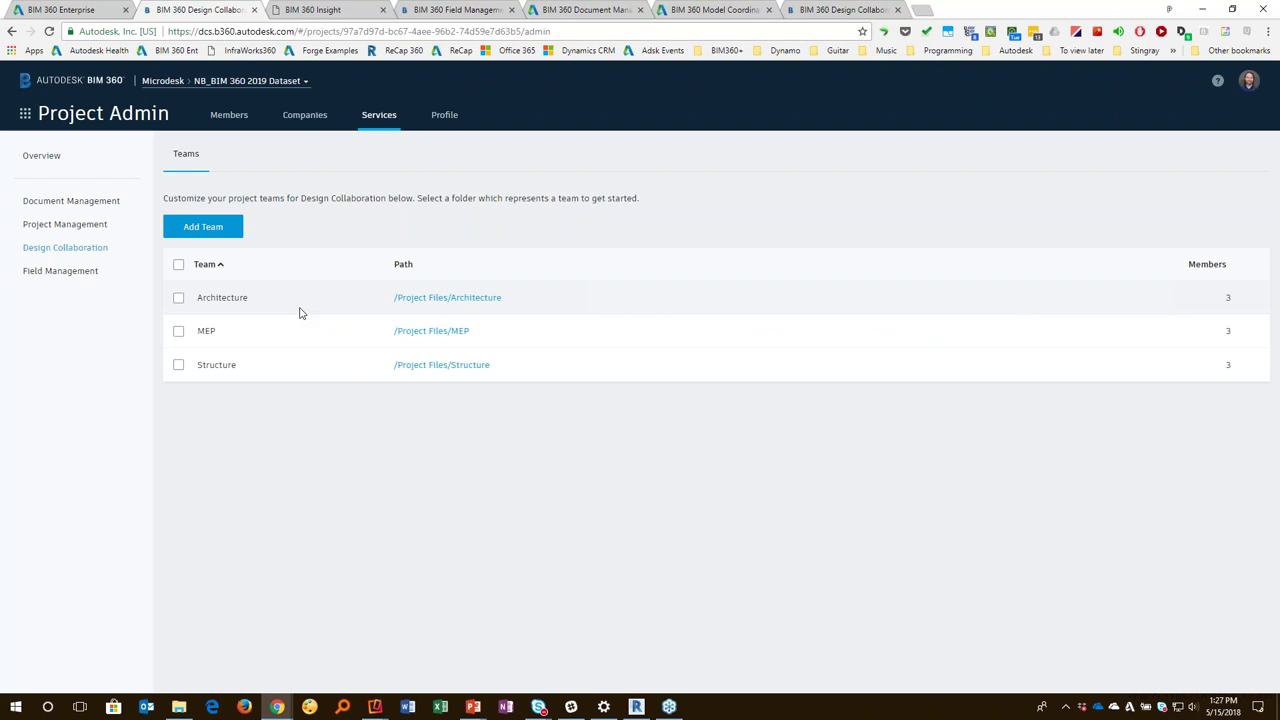
Step: Check the Architecture team's folder path, and open the matching Architecture folder in Document Management
left_click(203, 302)
left_click(484, 302)
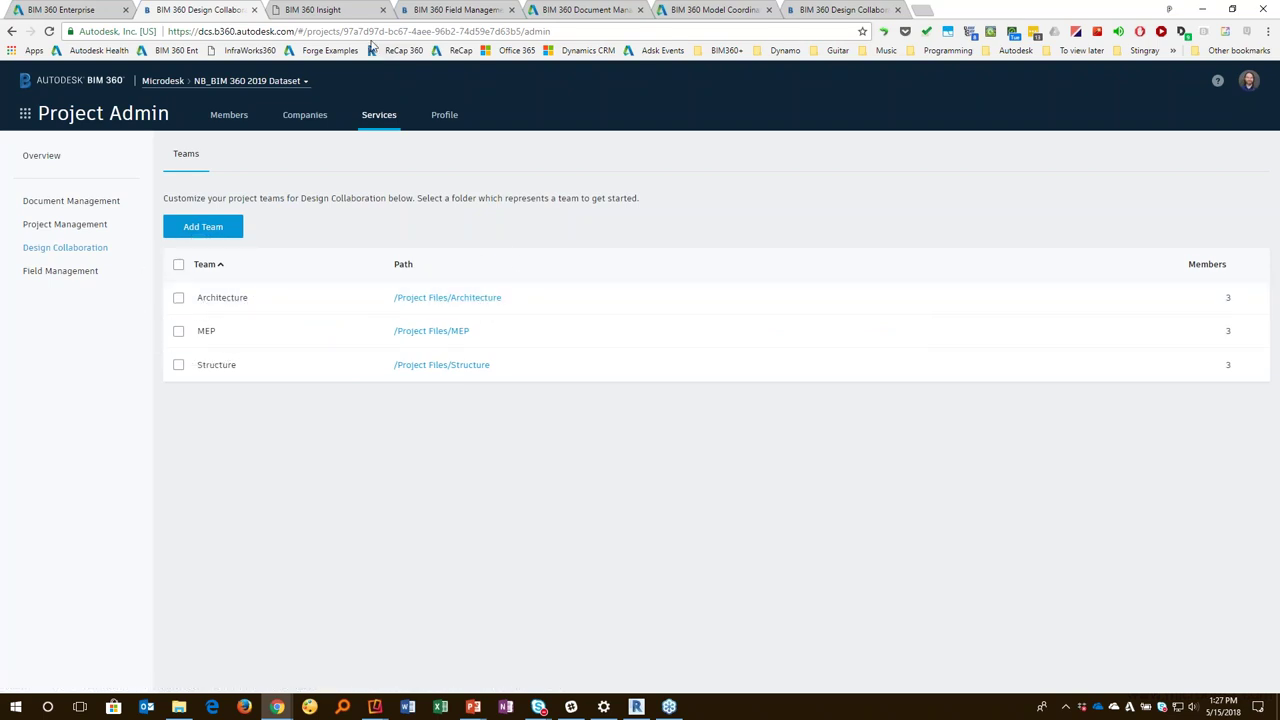
left_click(566, 11)
left_click(266, 226)
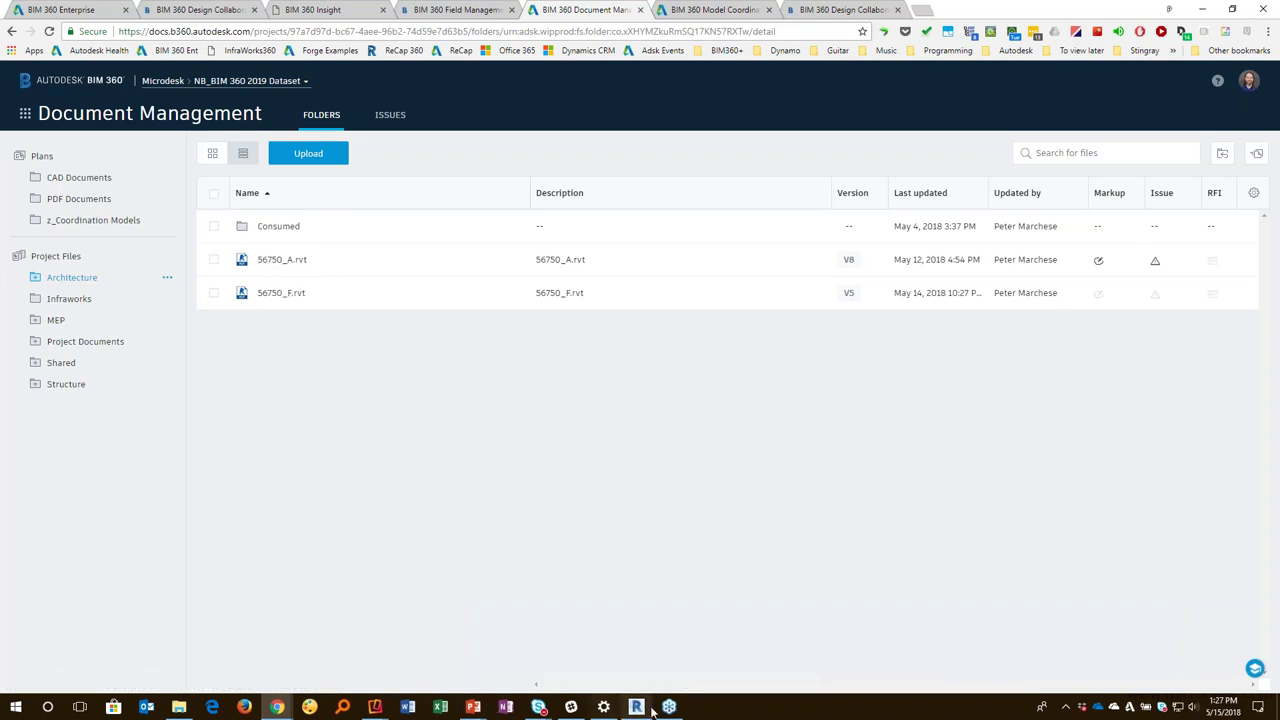
Step: Switch to Revit, browse Microdesk's NB_BIM 360 2019 Dataset to Project Files without opening a model, and return to the Architecture folder
mouse_move(639, 709)
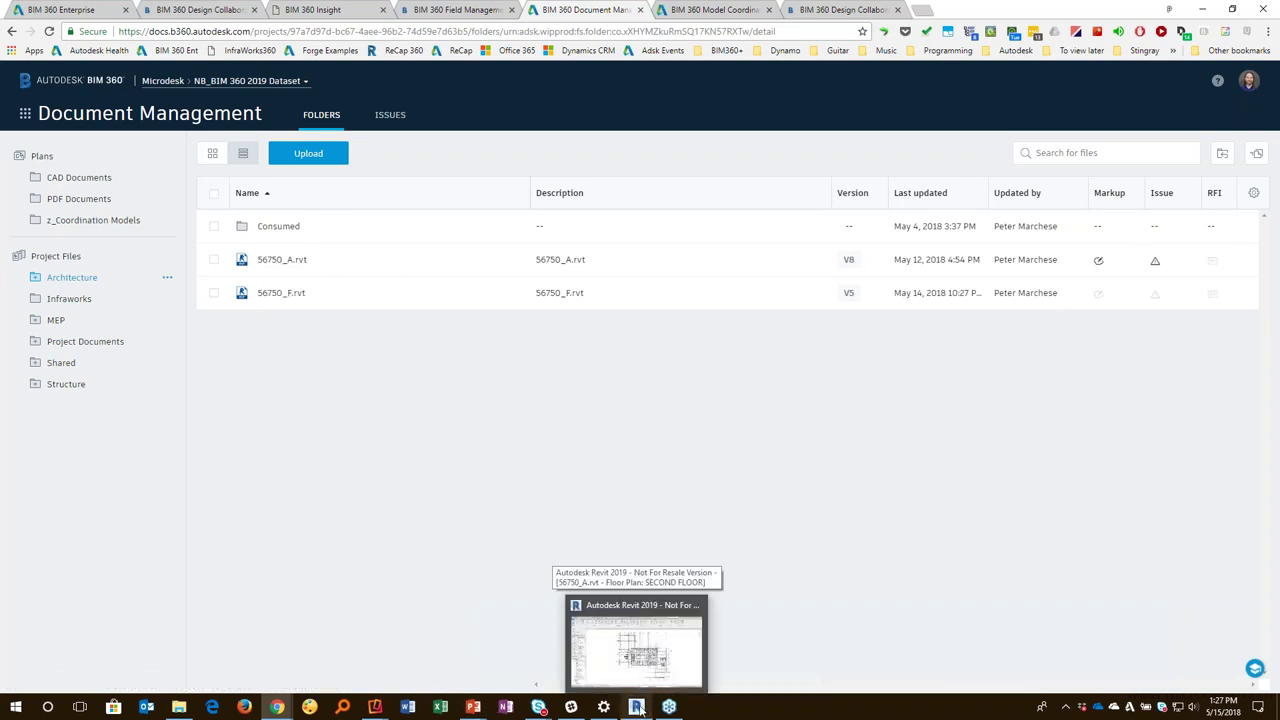
left_click(636, 655)
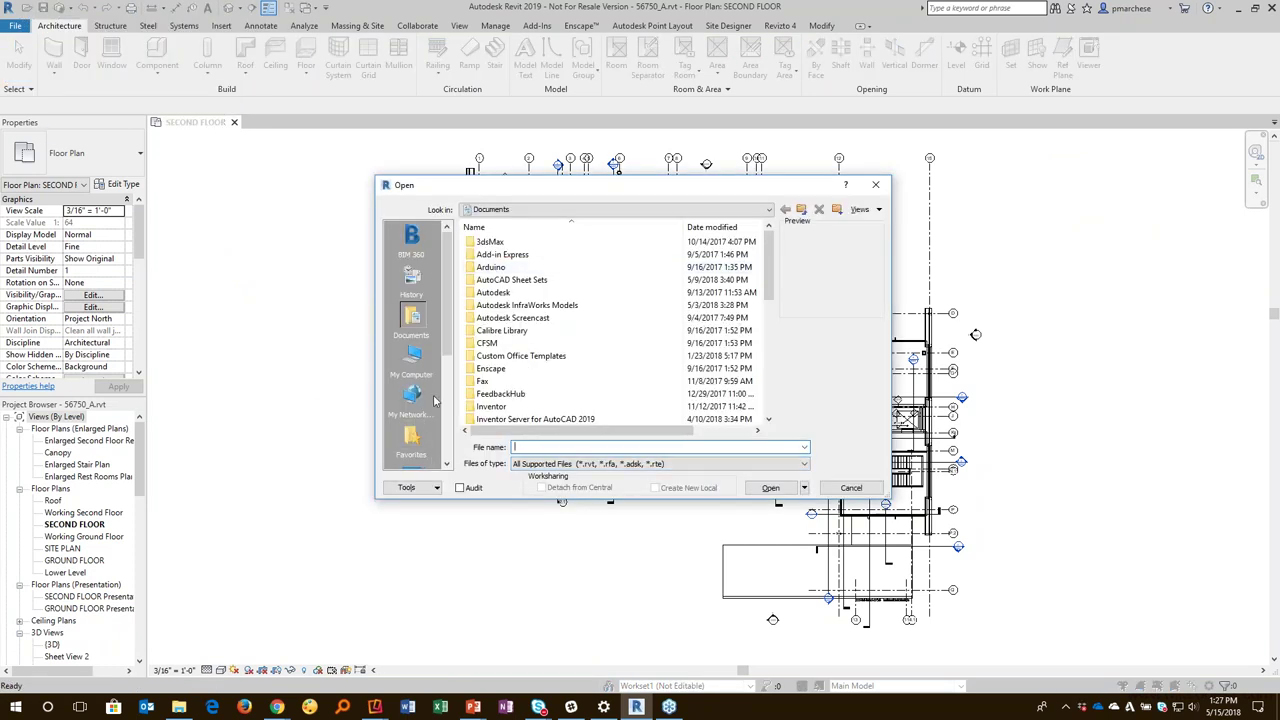
left_click(418, 238)
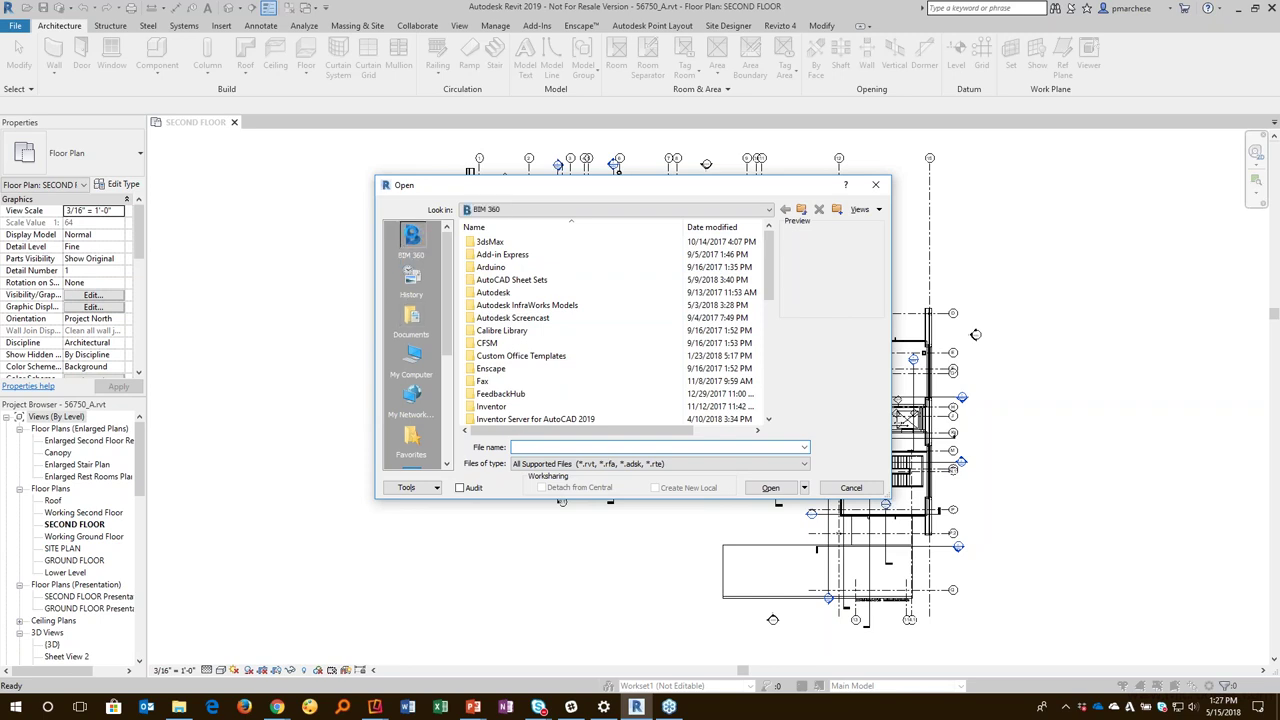
left_click(491, 269)
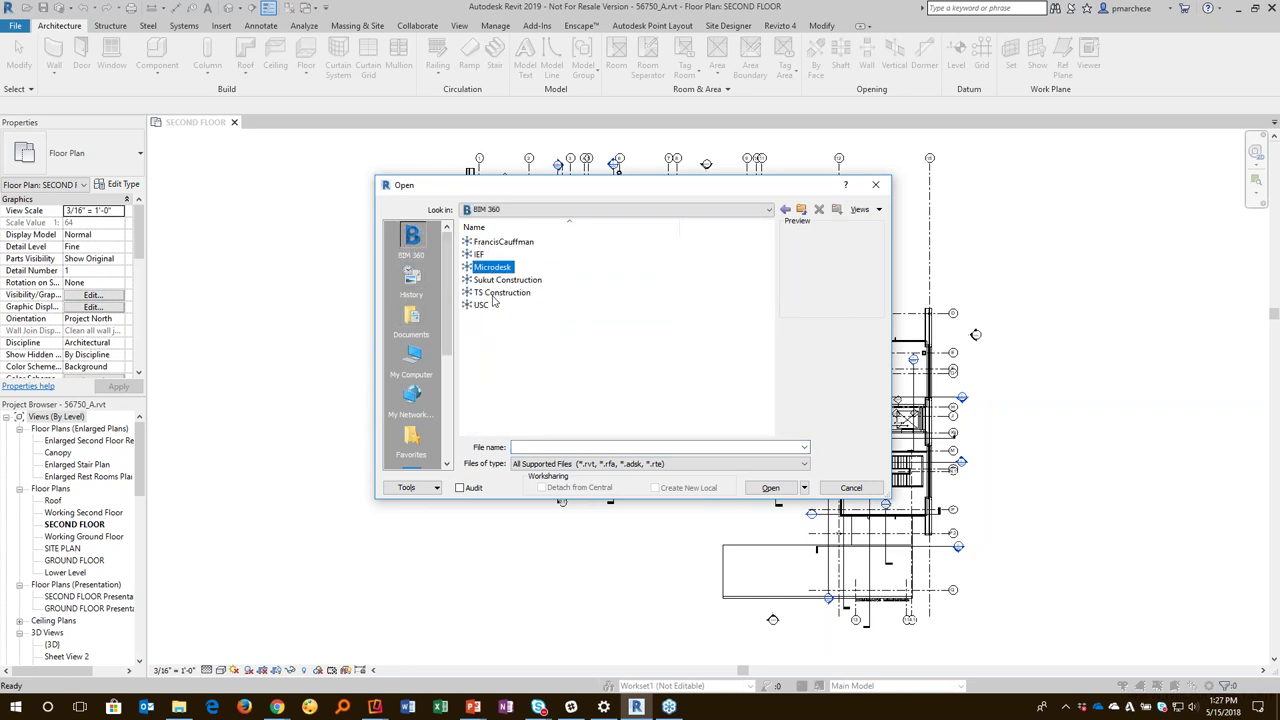
left_click(539, 245)
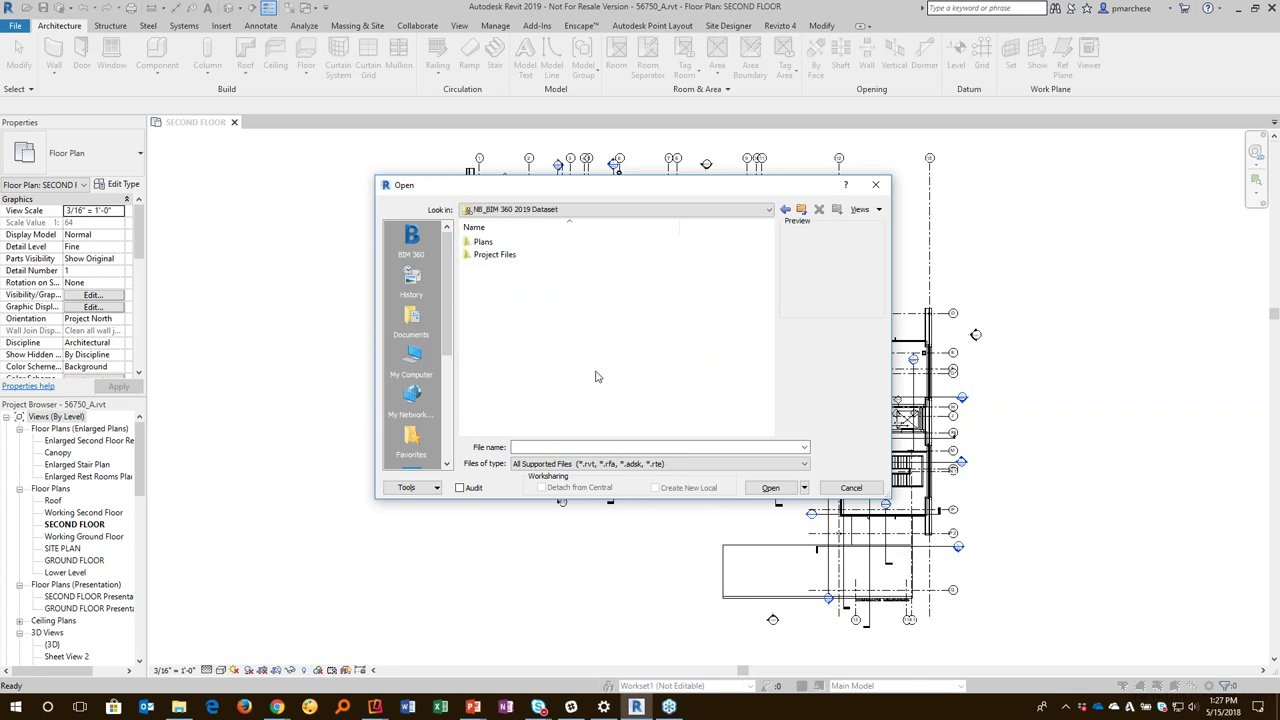
double_click(497, 256)
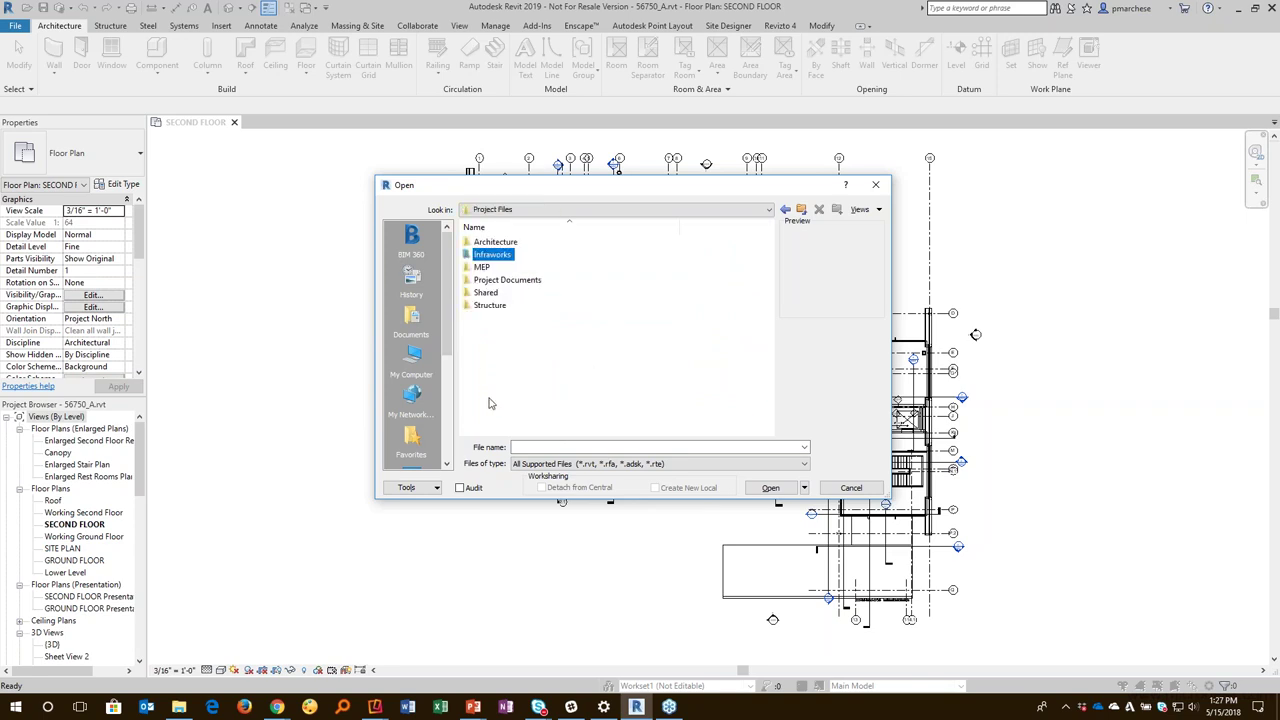
left_click(851, 488)
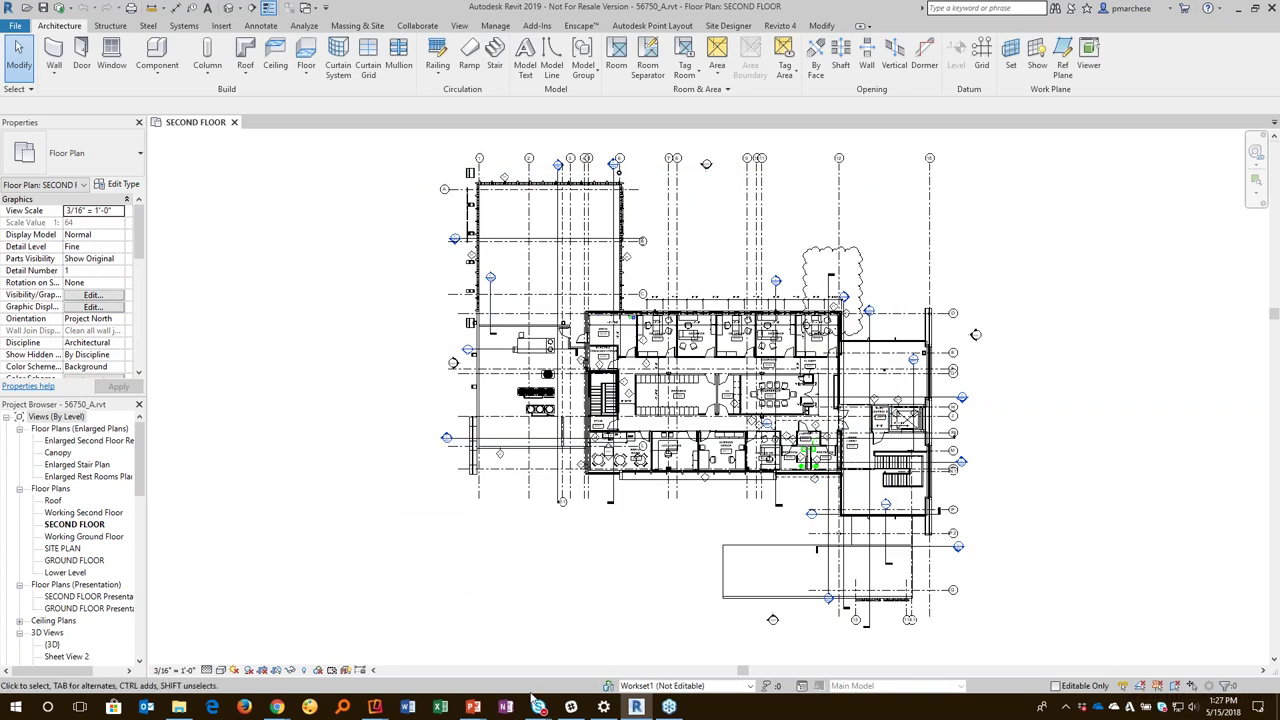
left_click(1239, 9)
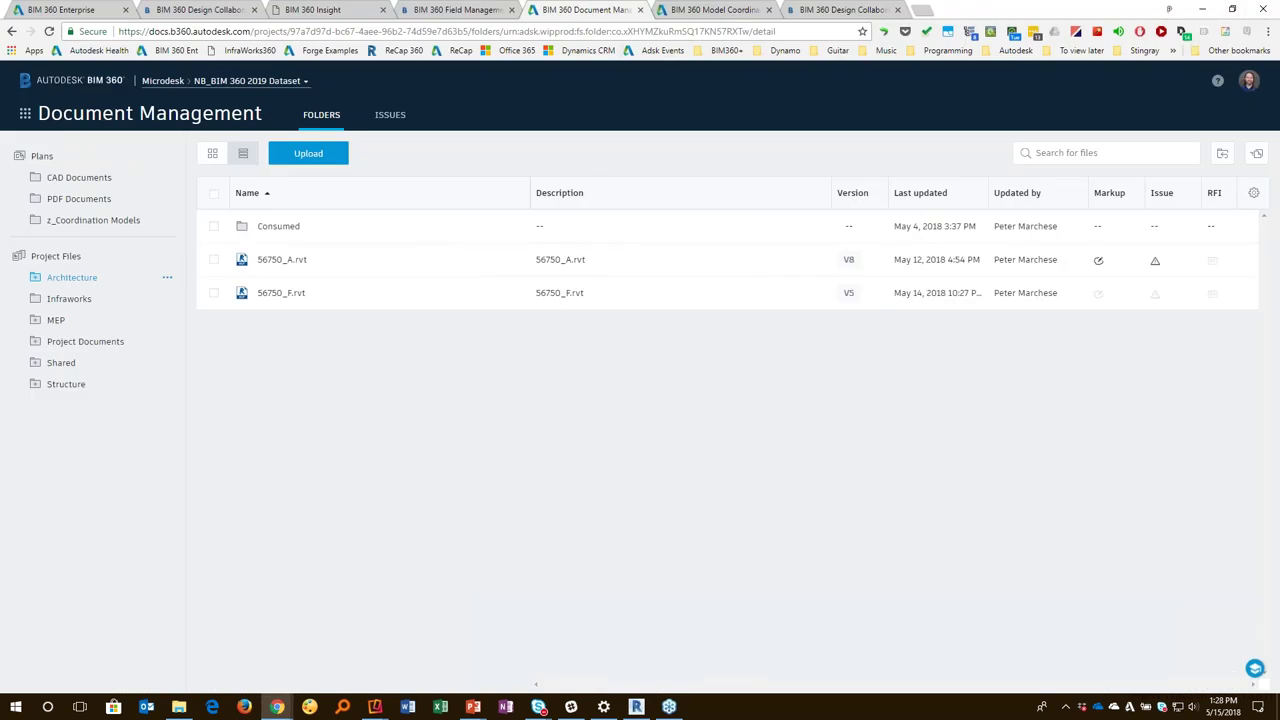
left_click(305, 231)
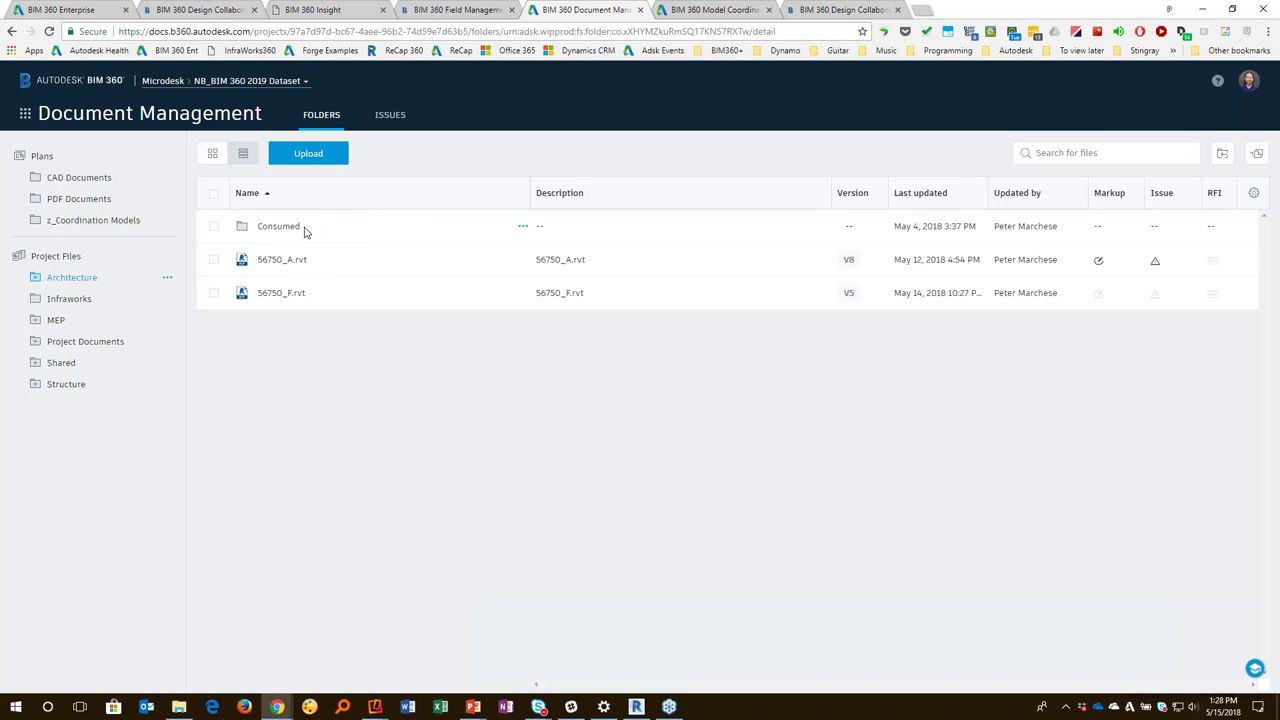
Step: Switch to Design Collaboration, expand the timeline to the individual teams, and inspect their packages, zooming in on the Architecture group of 05/10/2018
left_click(845, 10)
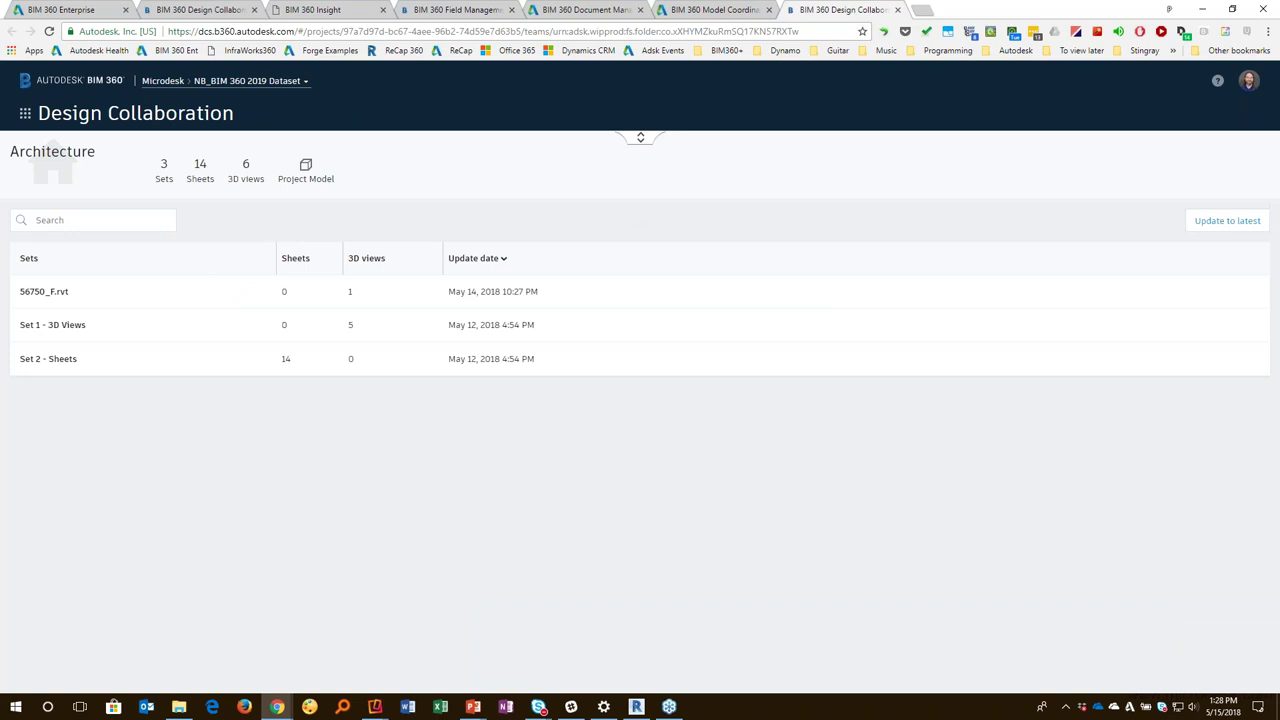
left_click(640, 137)
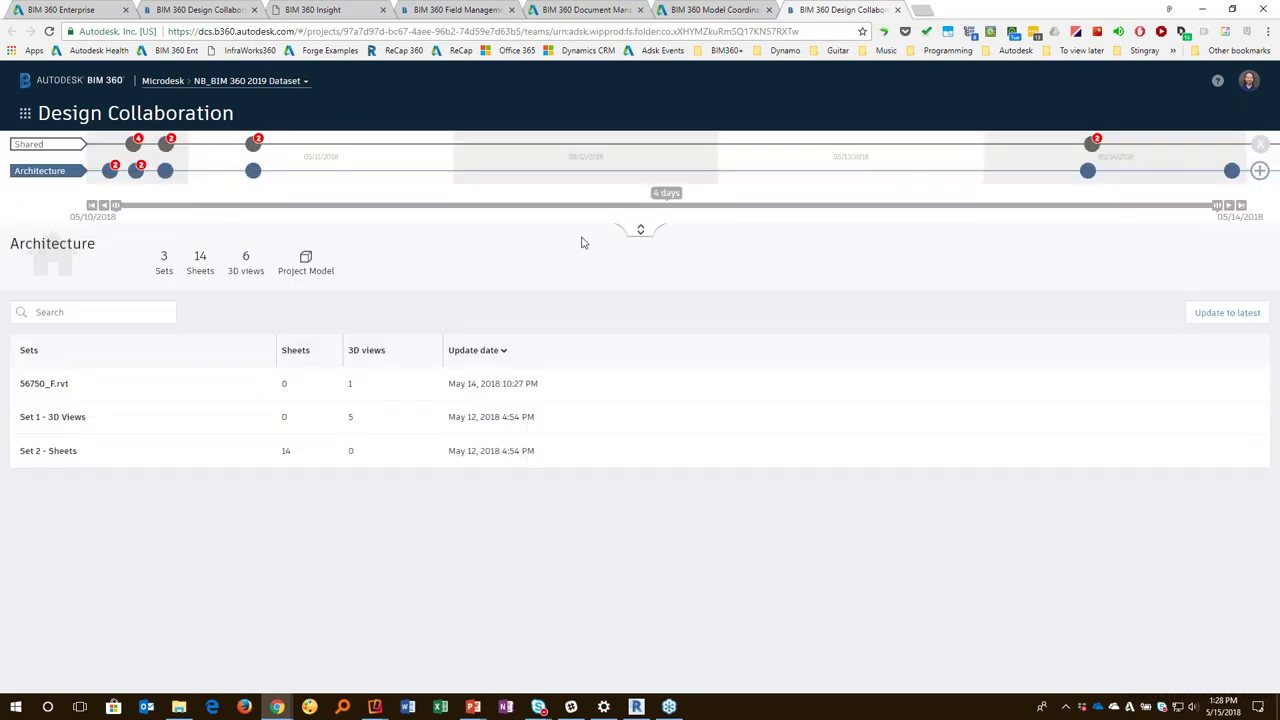
left_click(645, 231)
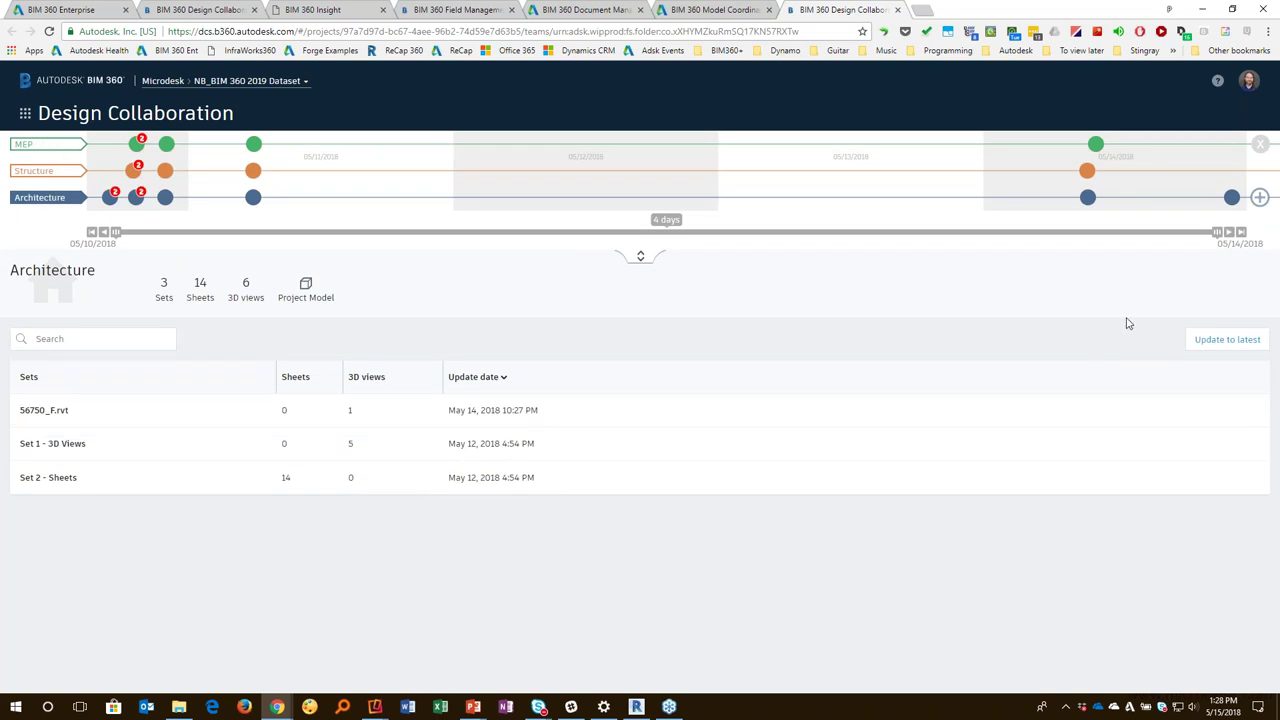
mouse_move(1096, 148)
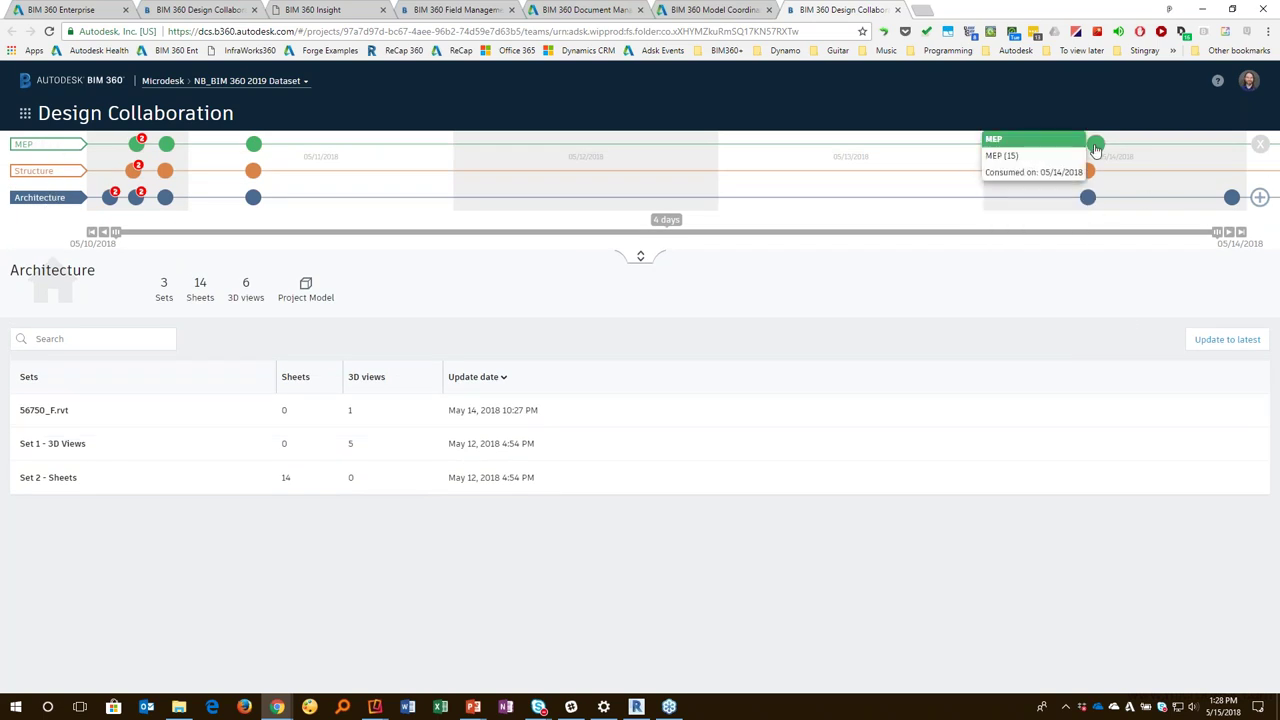
mouse_move(1082, 205)
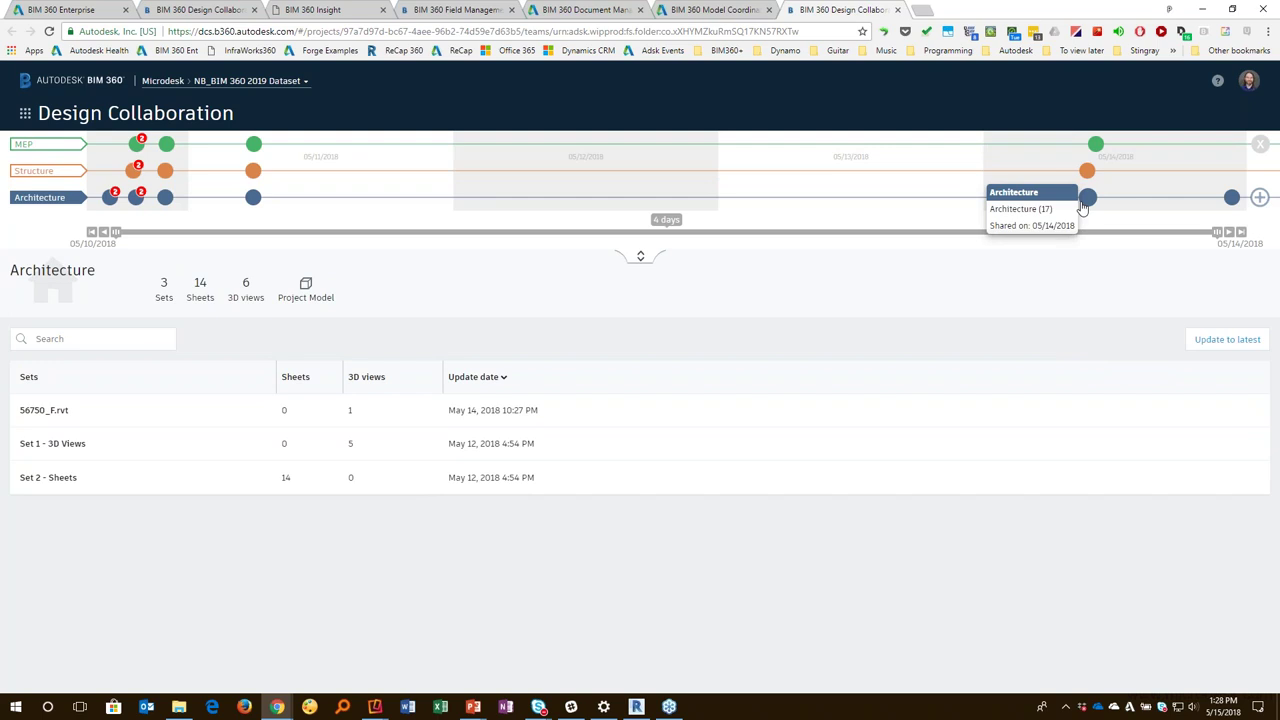
left_click(136, 203)
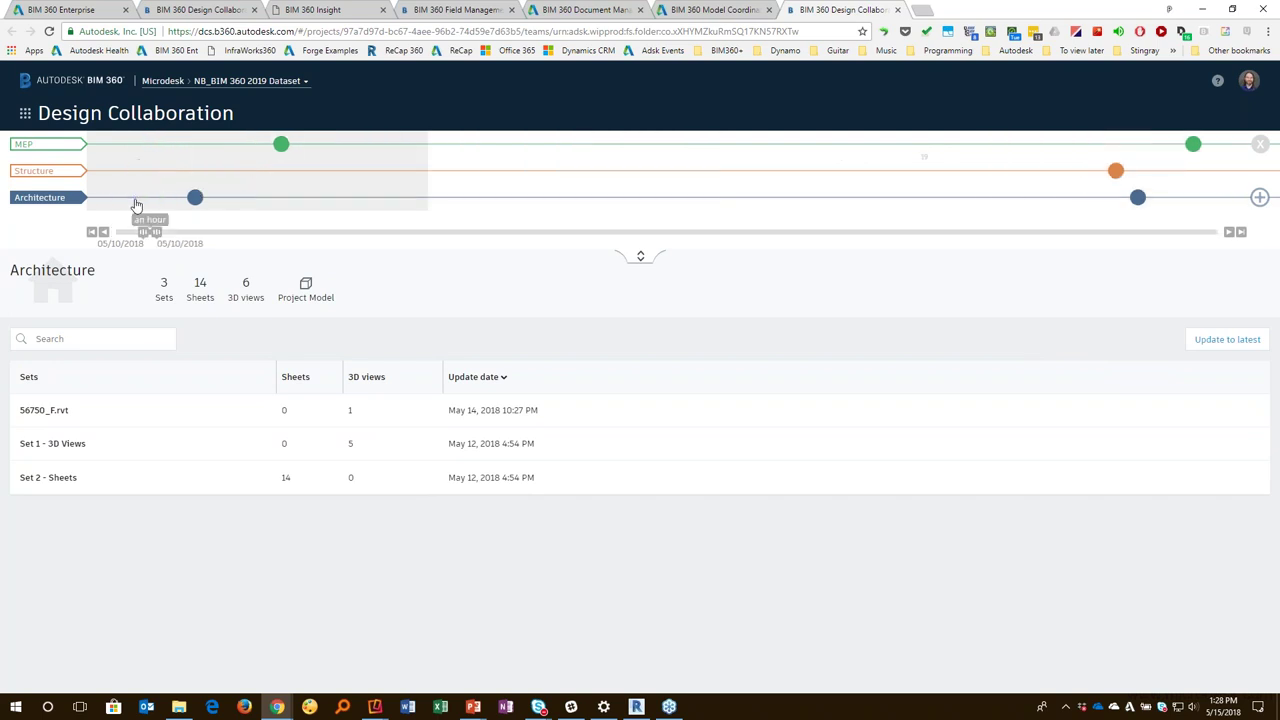
Step: Open the Architecture package described as Interior Updates, explore its 3D view, and expand Set 3 - Ground Floor
left_click(1137, 197)
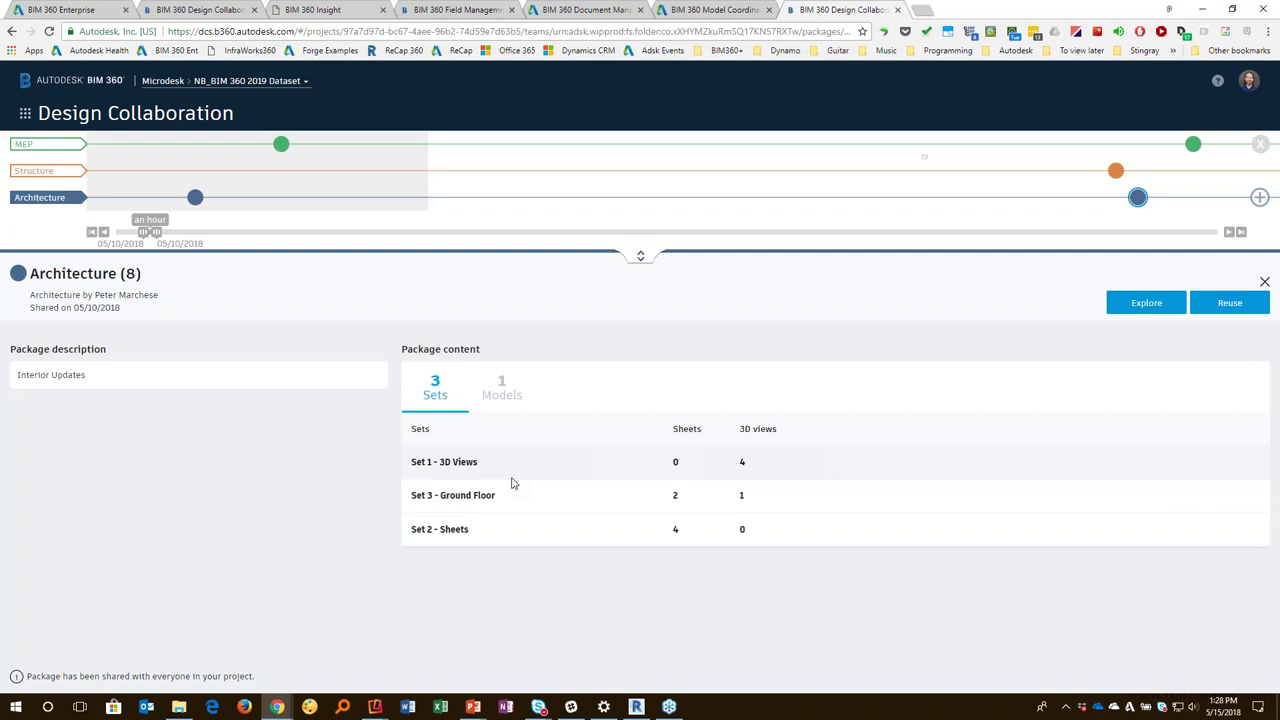
left_click(447, 533)
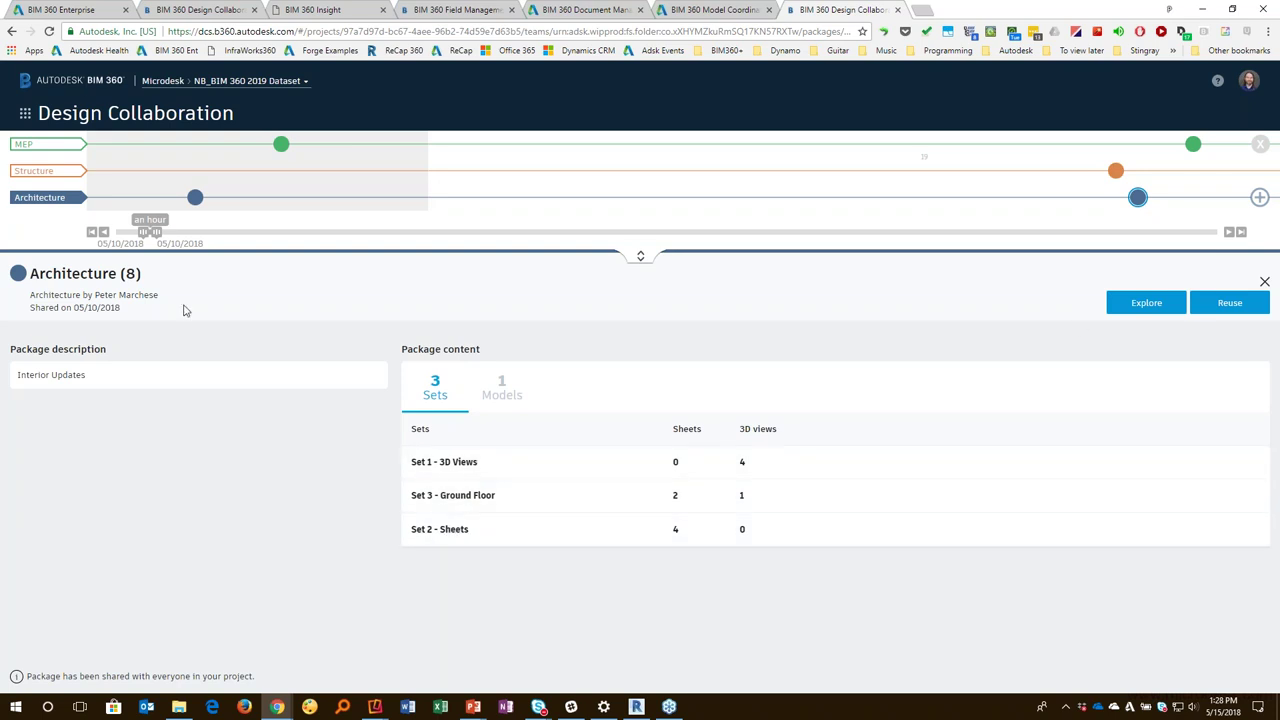
left_click(1146, 302)
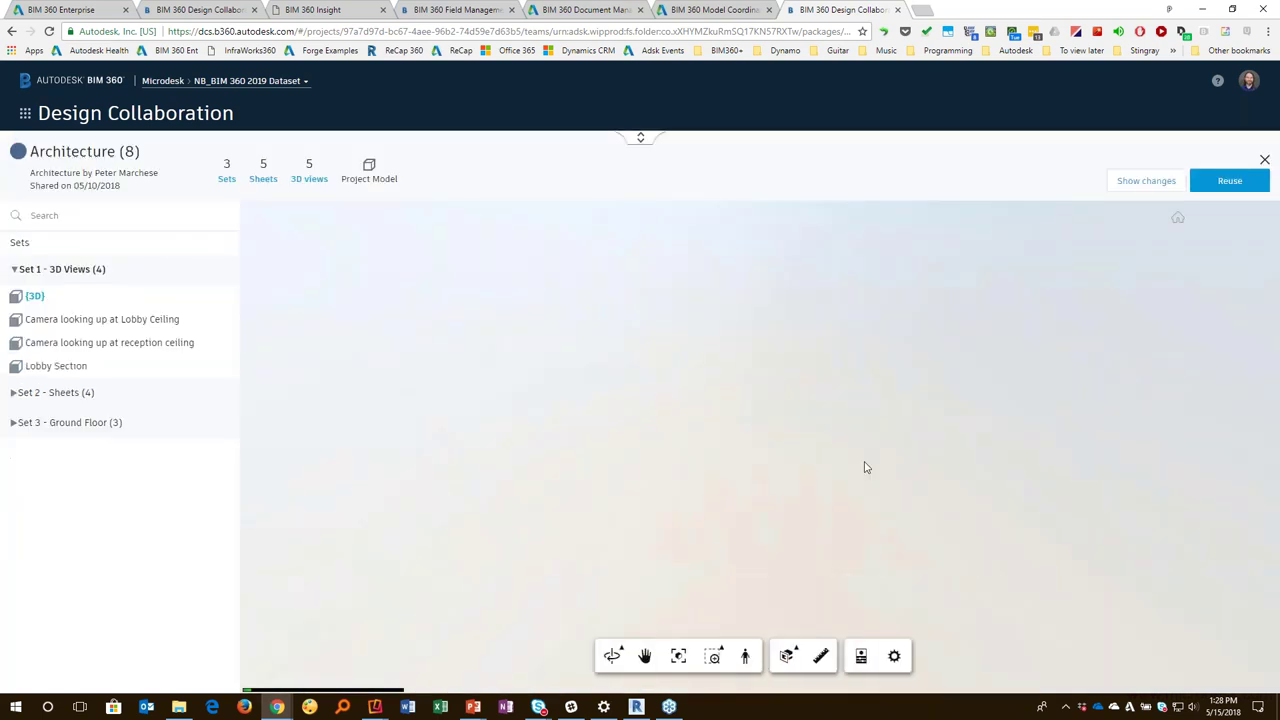
left_click(32, 424)
Step: Show the changes in the package's {3D} view and inspect the highlighted building elements up close
left_click(1146, 180)
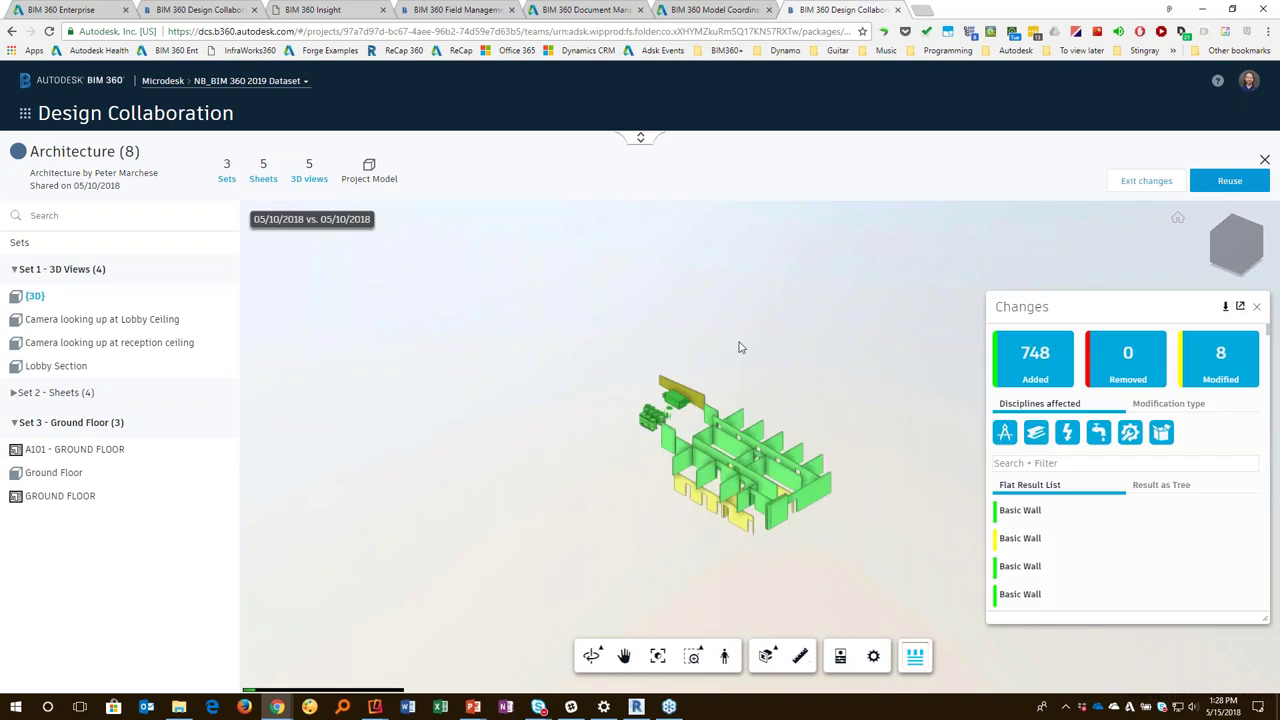
left_click_drag(697, 487, 629, 503)
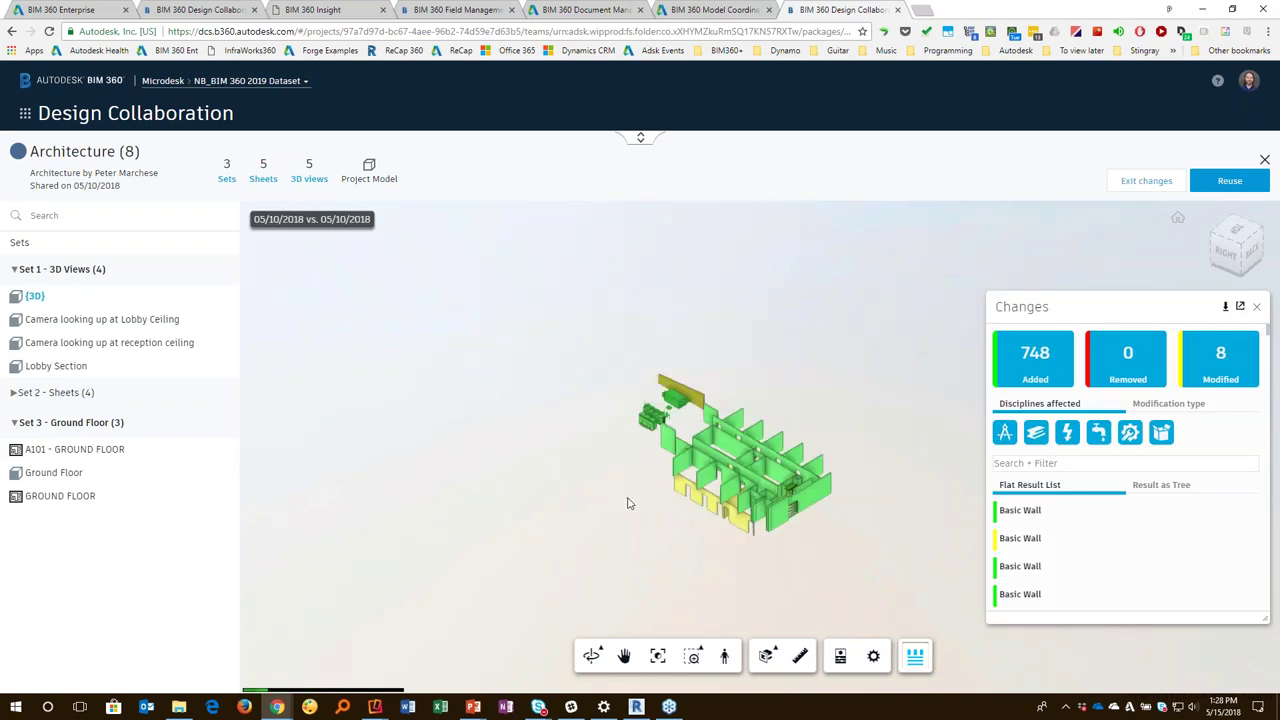
scroll(783, 503, "up", 5)
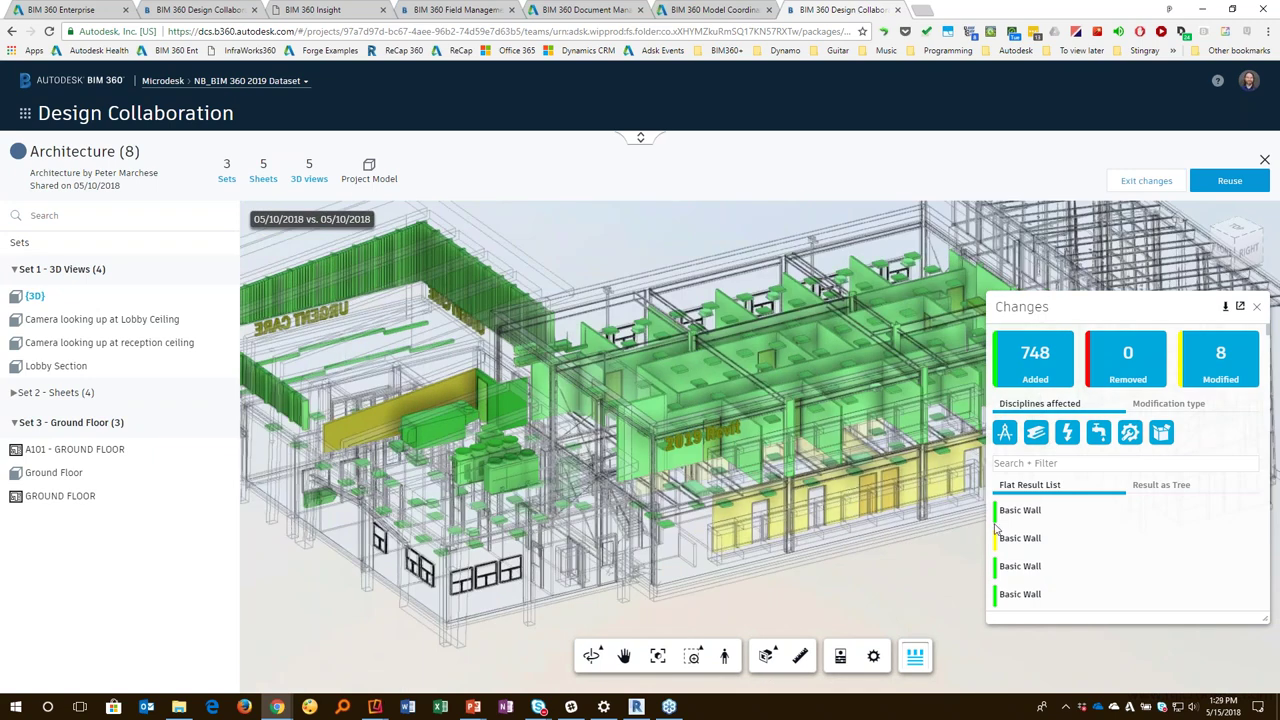
Step: Compare the modified Basic Wall between its two 05/10/2018 versions in the model, and leave the package's change view
left_click(1032, 540)
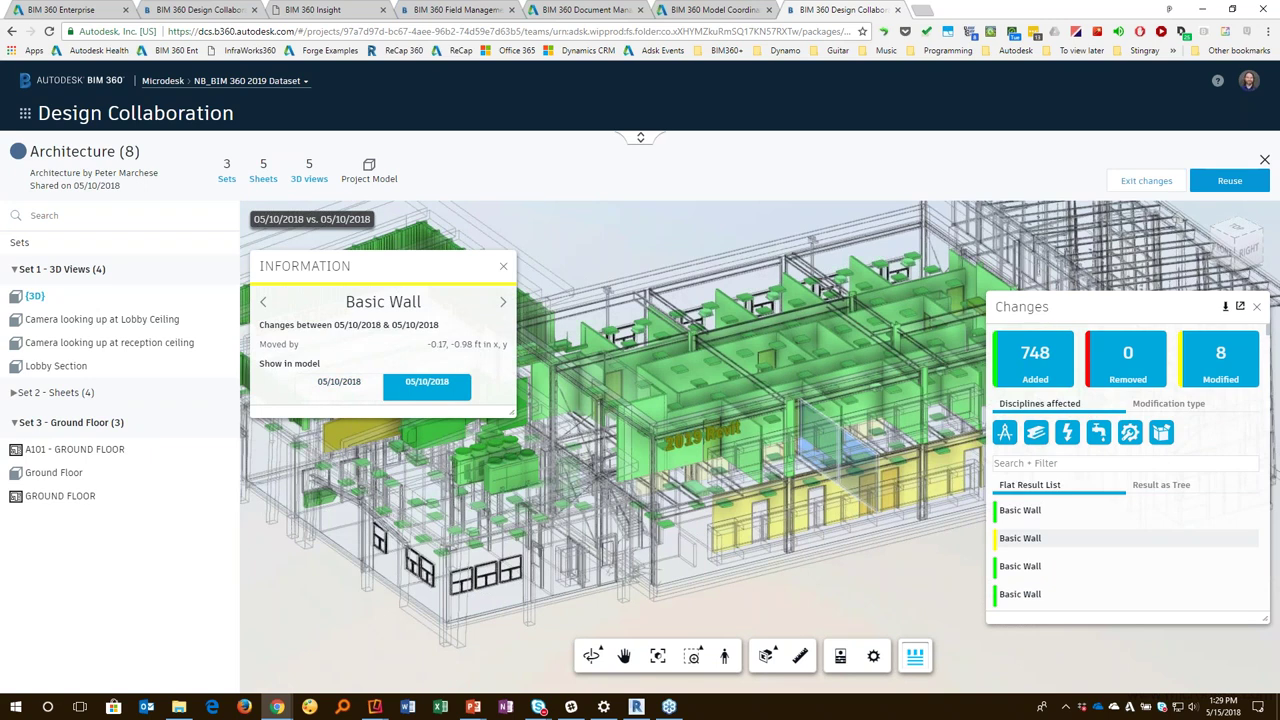
left_click(339, 384)
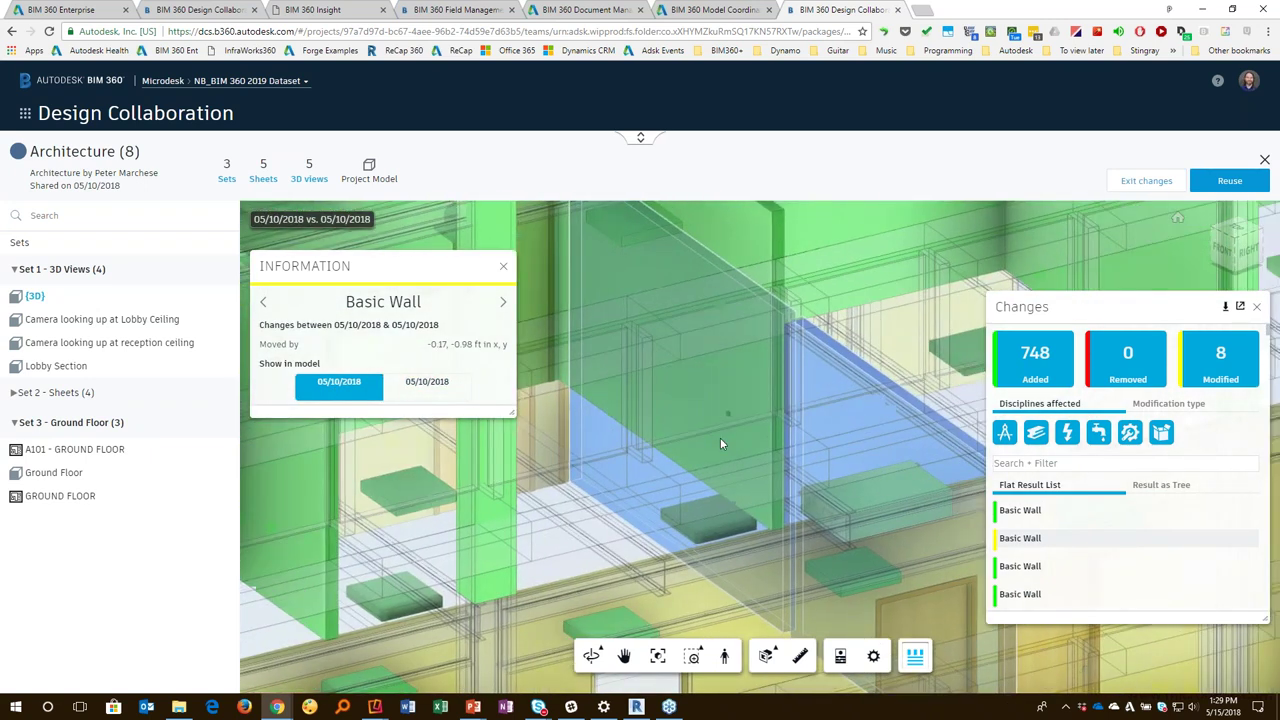
left_click(435, 388)
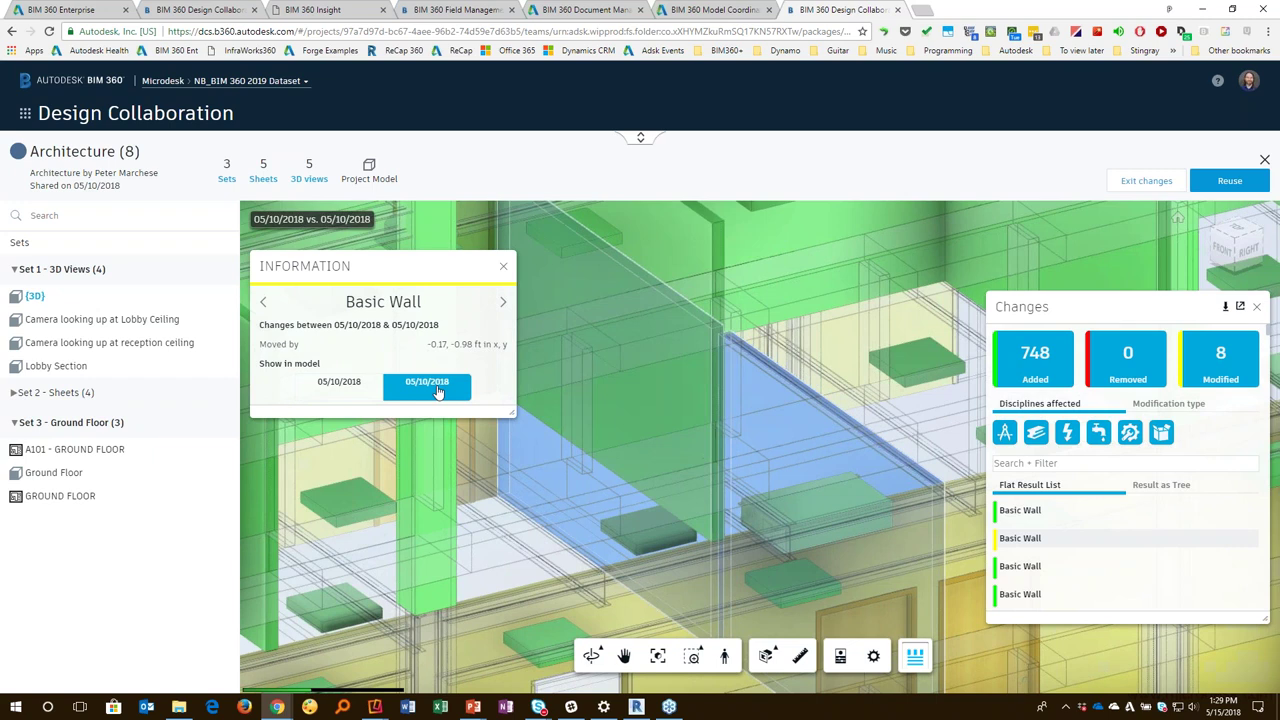
left_click(343, 386)
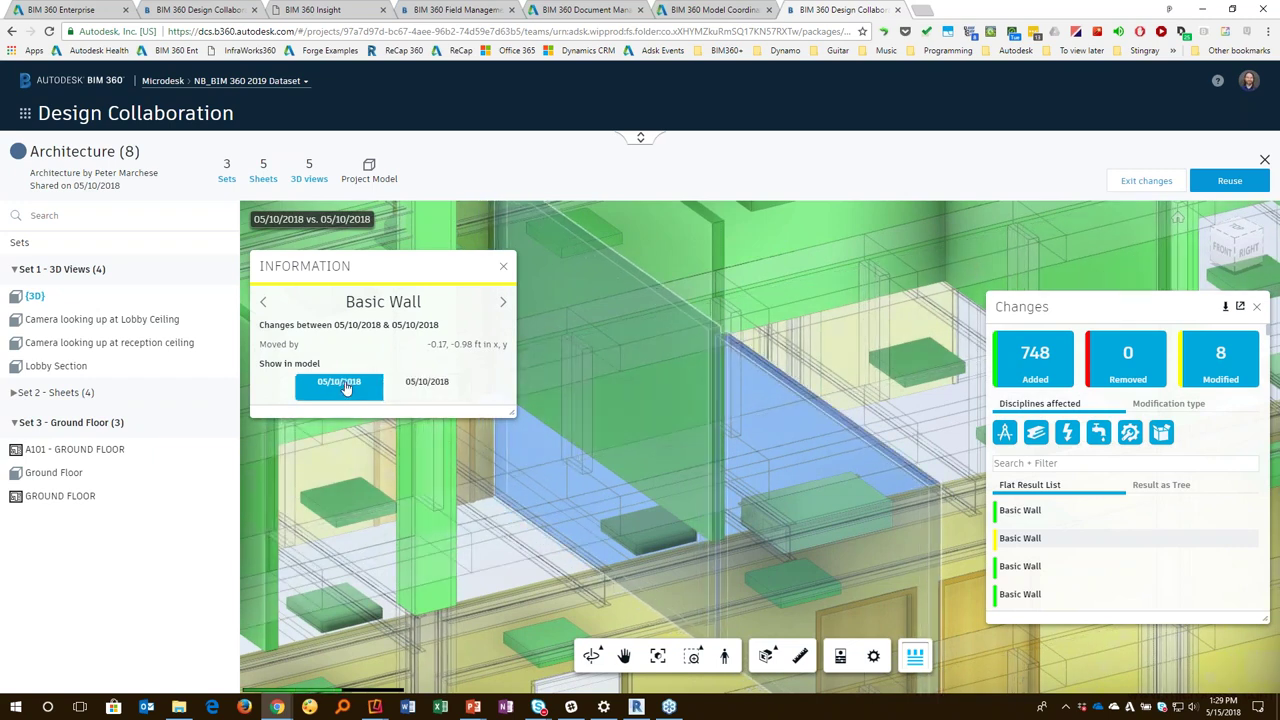
left_click(425, 387)
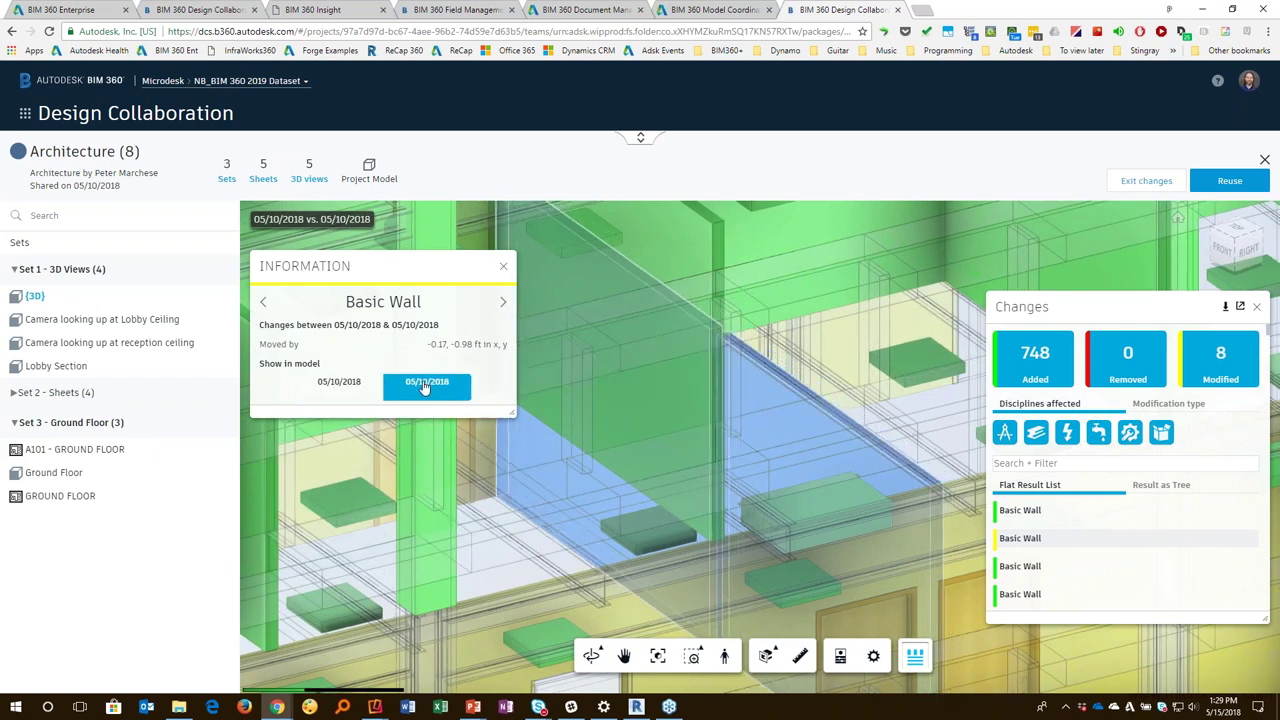
left_click(341, 386)
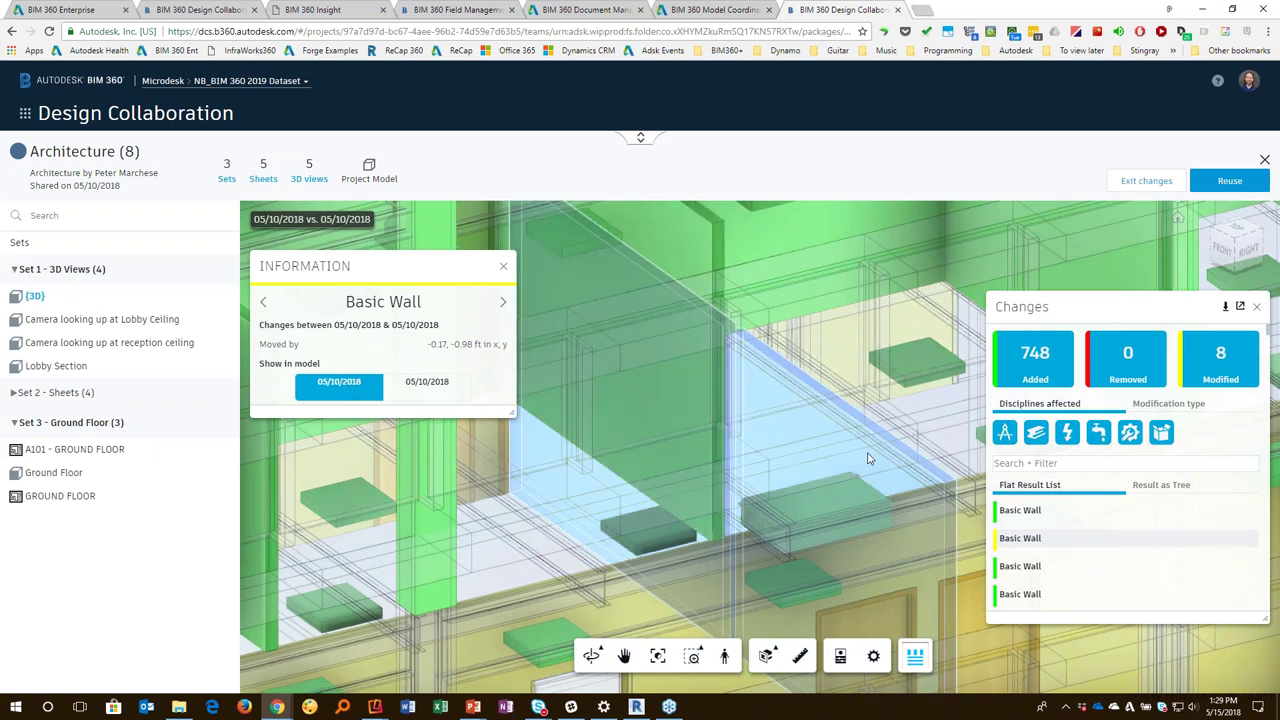
left_click(503, 269)
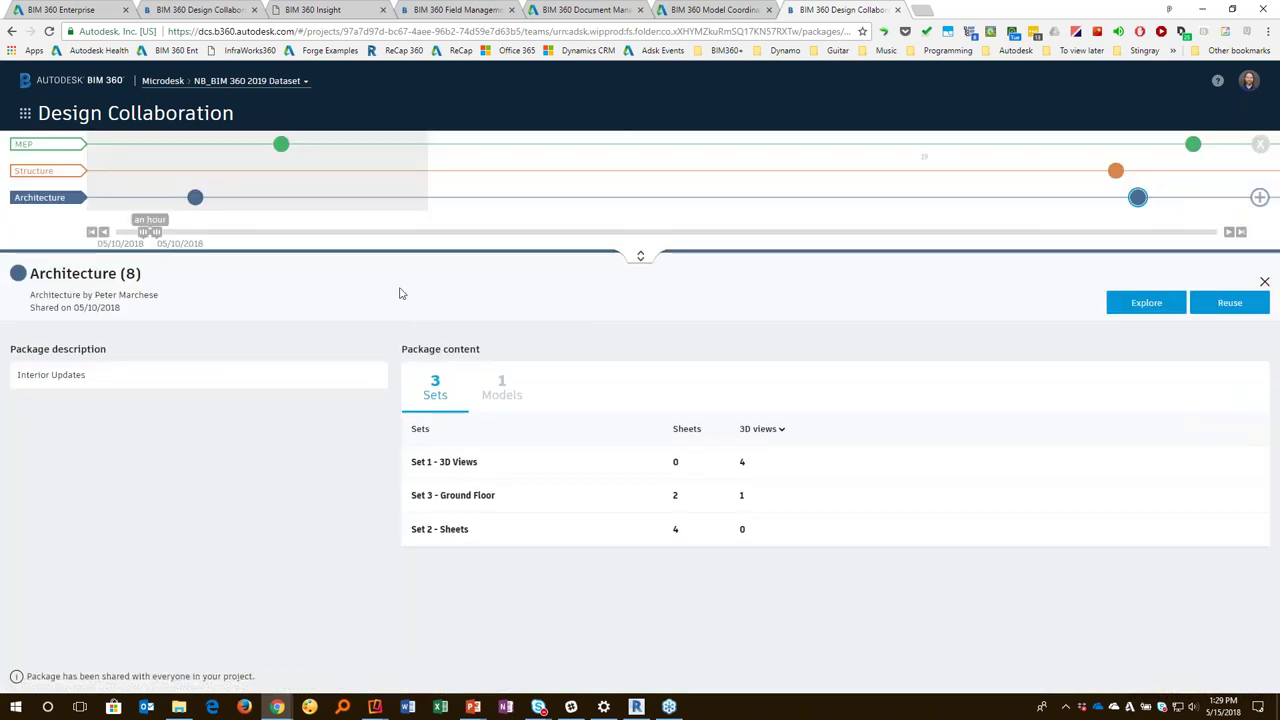
Step: Widen the Architecture timeline to 5 hours, switch to the MEP team's timeline, and widen that to 5 hours as well
left_click_drag(145, 237, 116, 232)
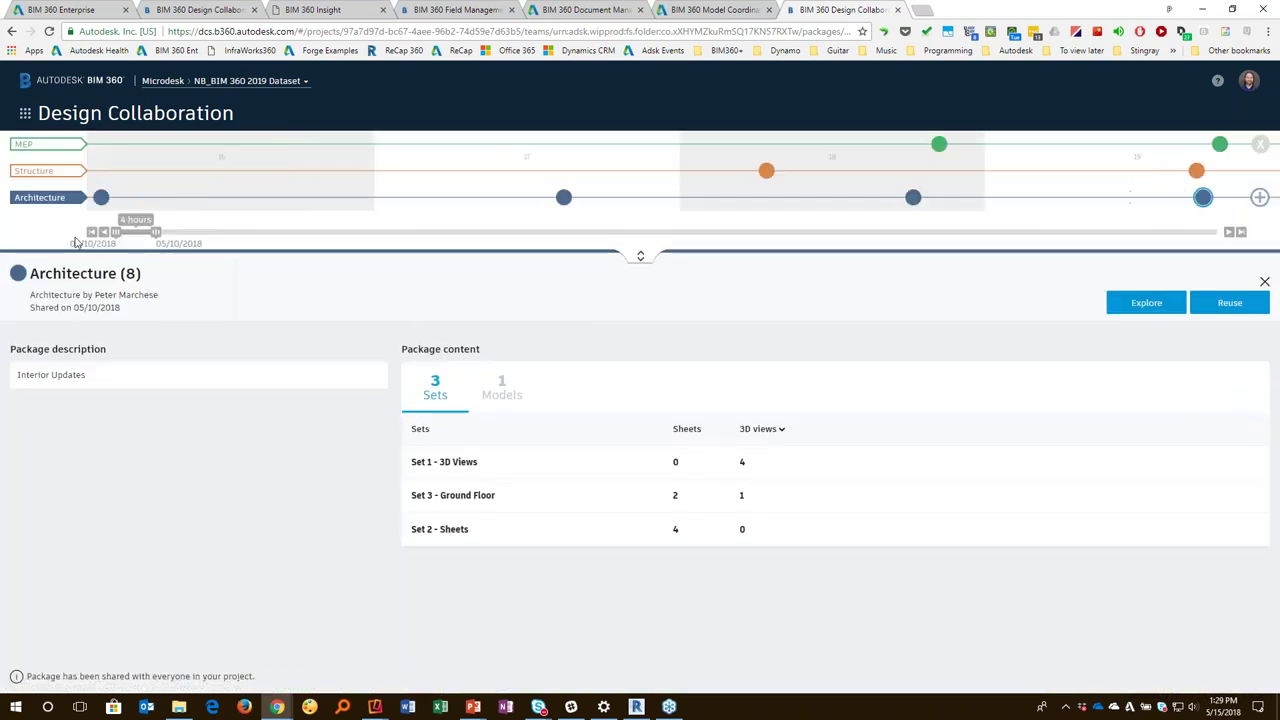
scroll(288, 203, "down", 2)
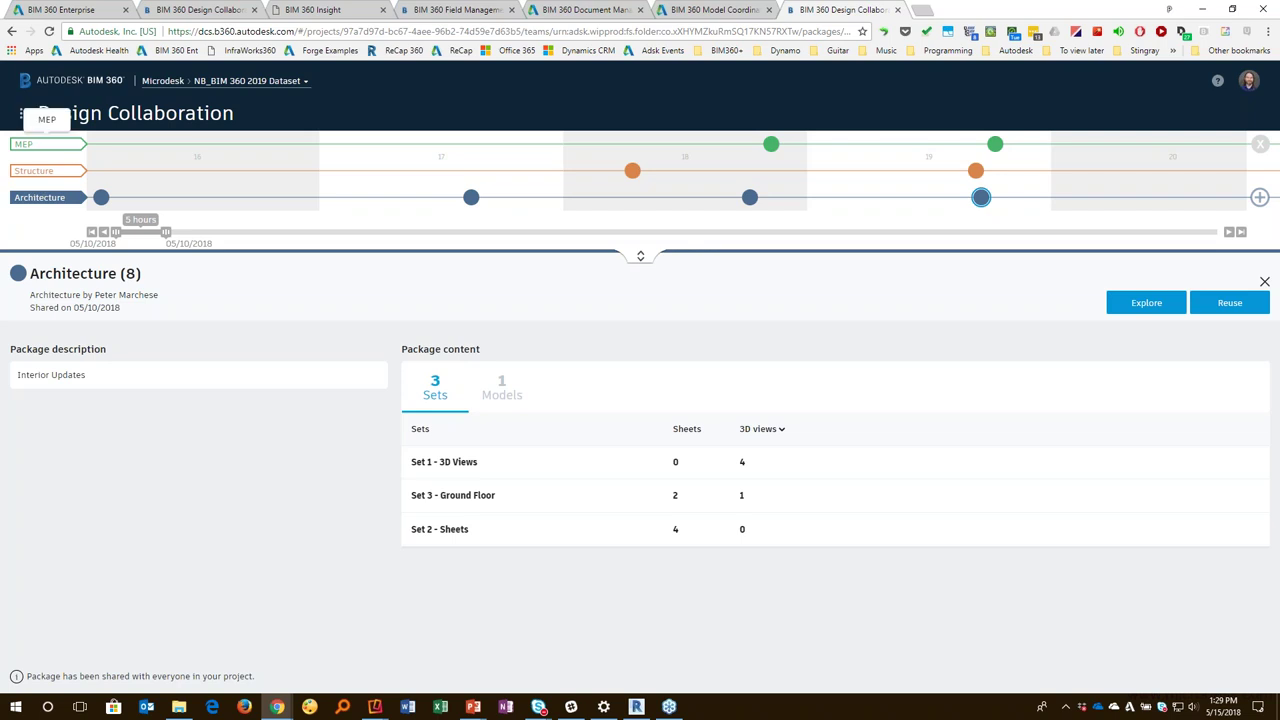
left_click(45, 145)
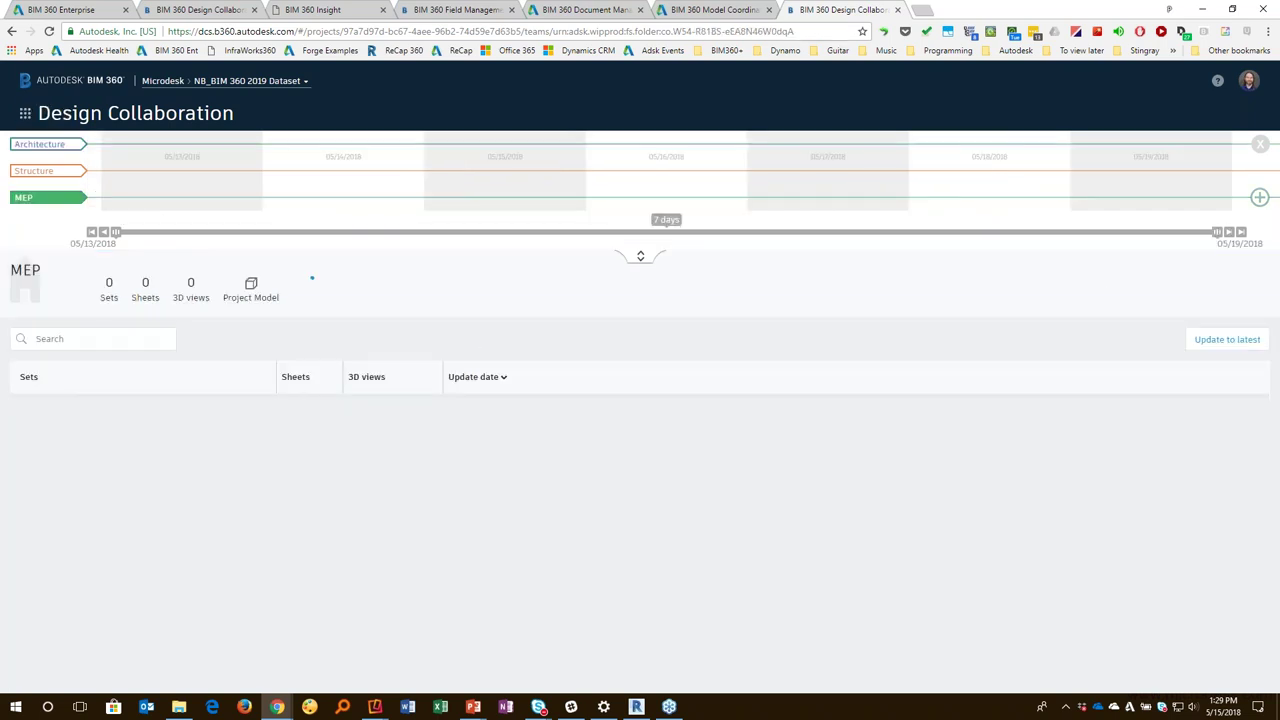
left_click(107, 147)
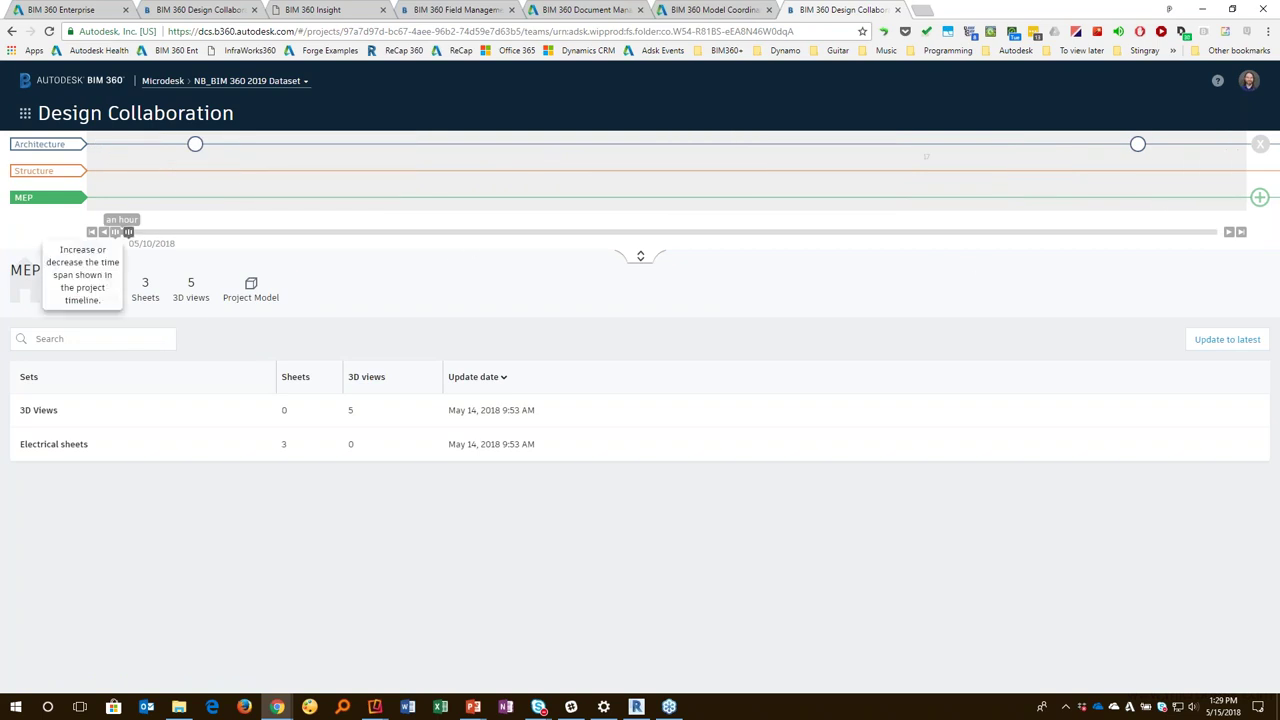
left_click_drag(128, 231, 160, 233)
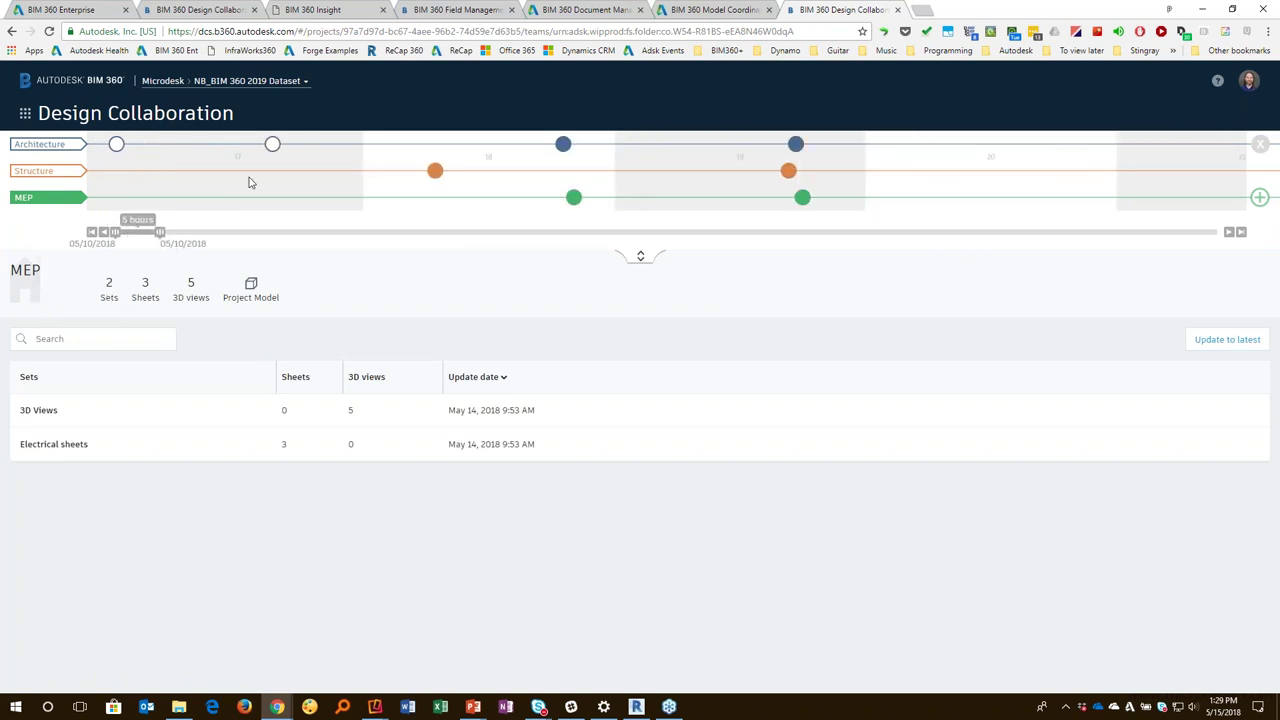
Step: Inspect the two MEP packages of 05/10/2018 and the Structure package described as Exterior Framing
mouse_move(272, 146)
left_click(573, 197)
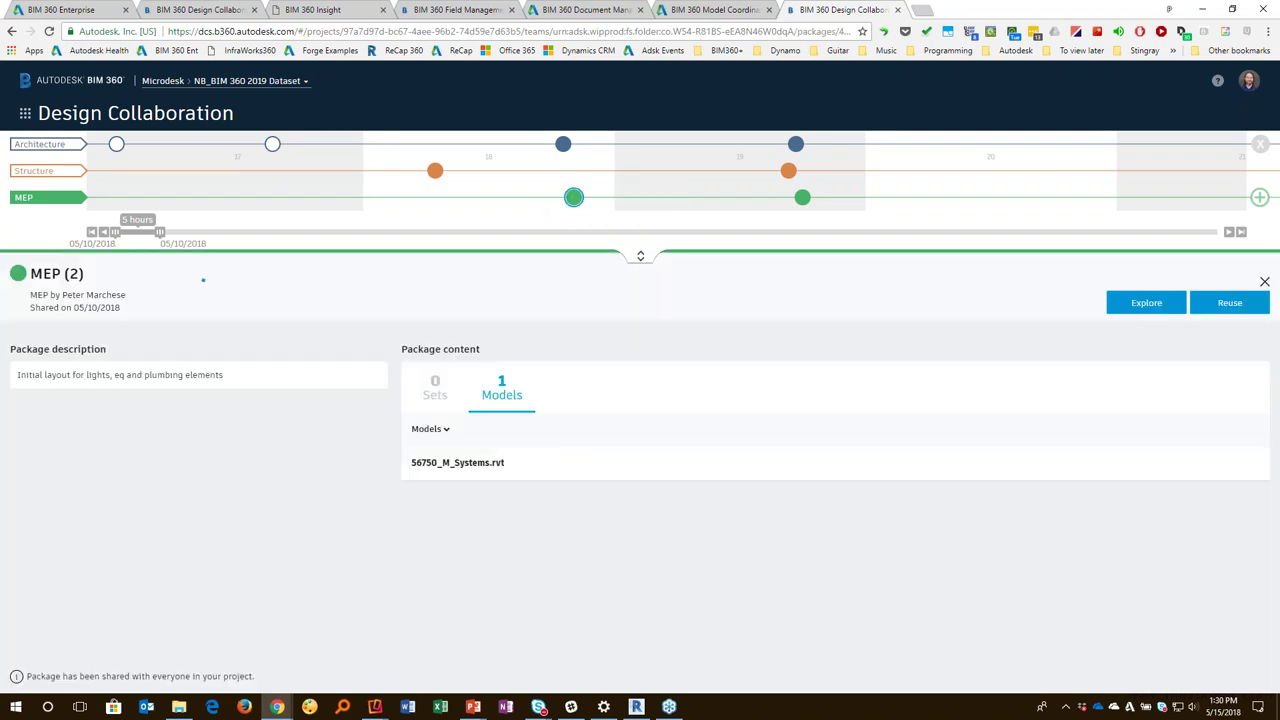
left_click(802, 197)
left_click(788, 171)
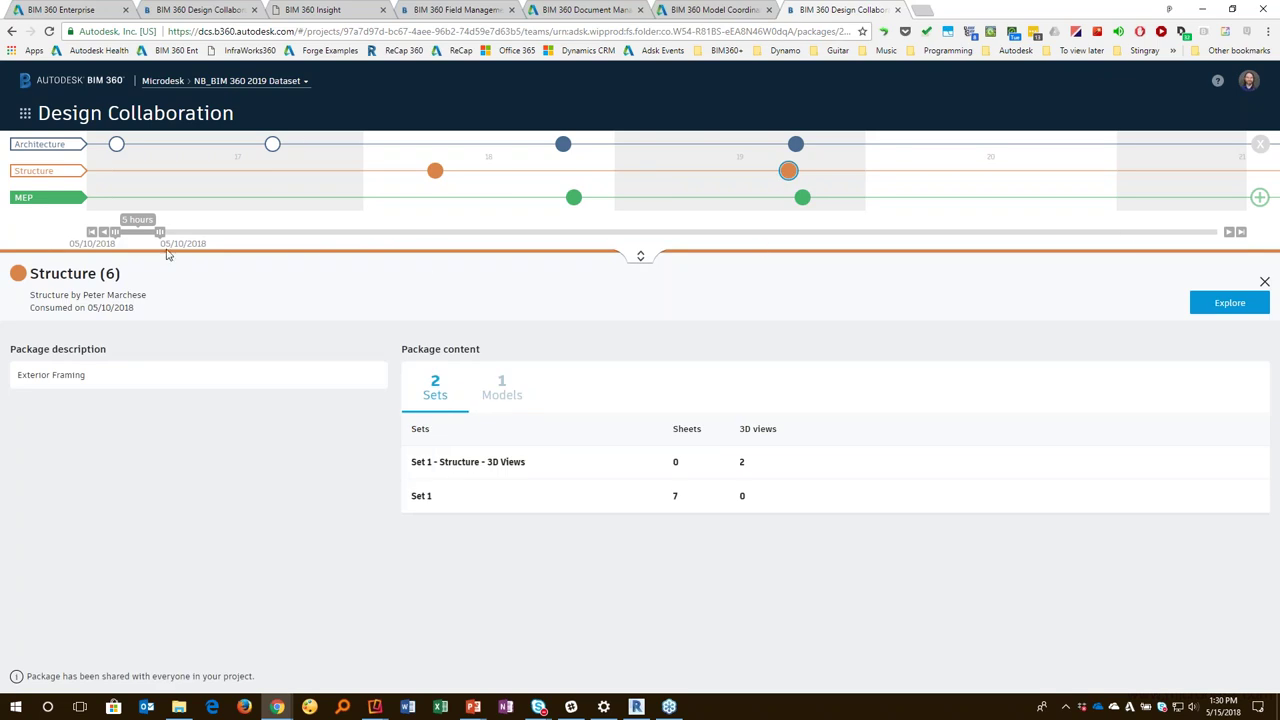
Step: Extend the timeline to 5 days, open the Architecture (17) - Copy package, and check its Consume option
left_click_drag(165, 232, 1217, 232)
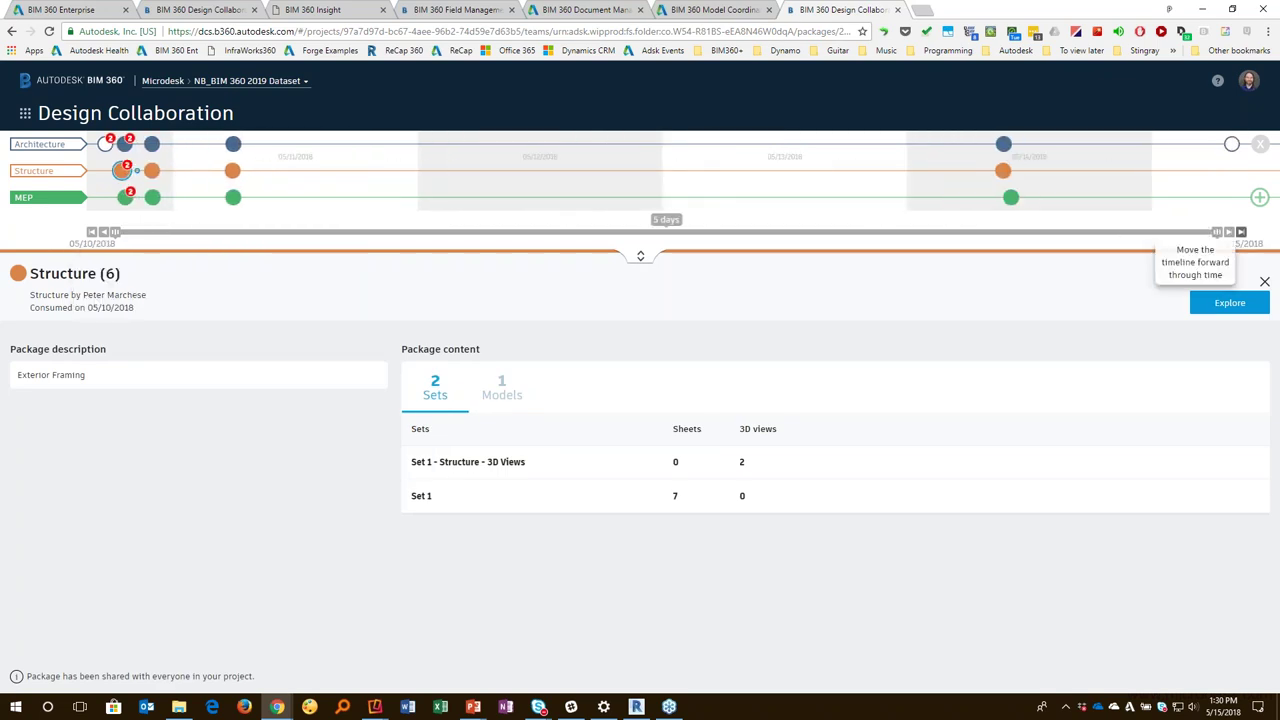
left_click(1232, 146)
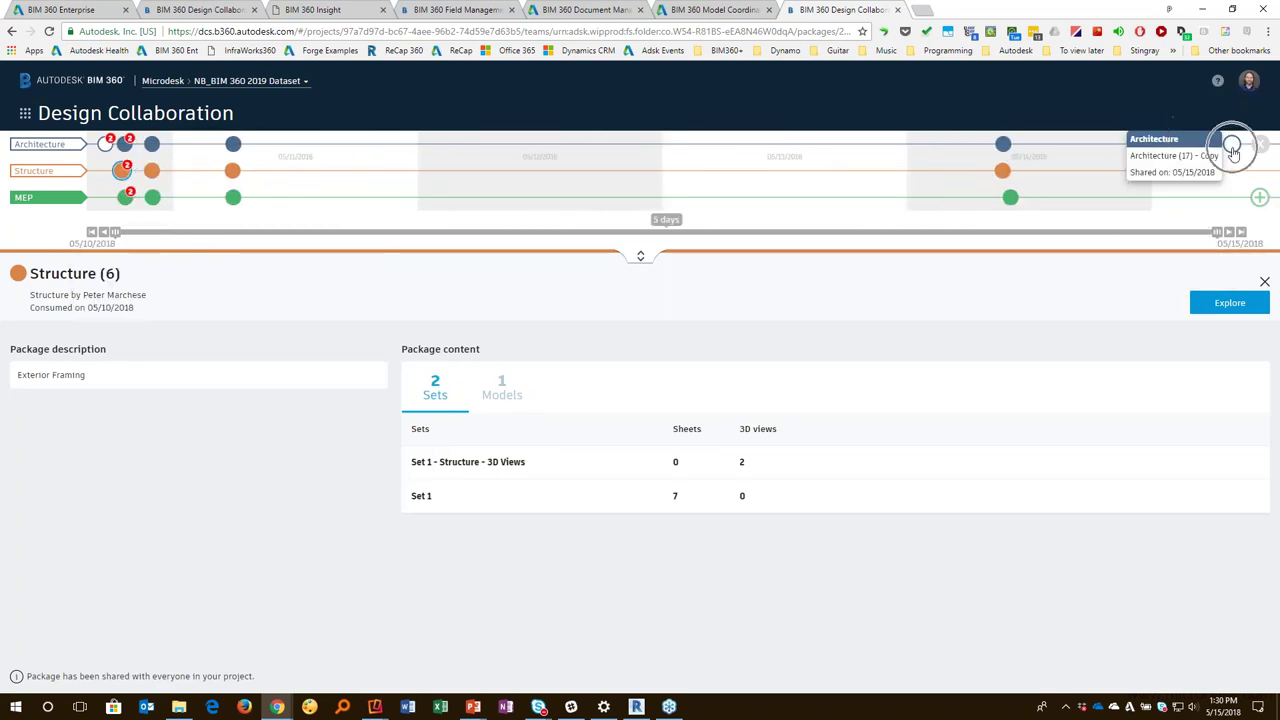
left_click(1233, 148)
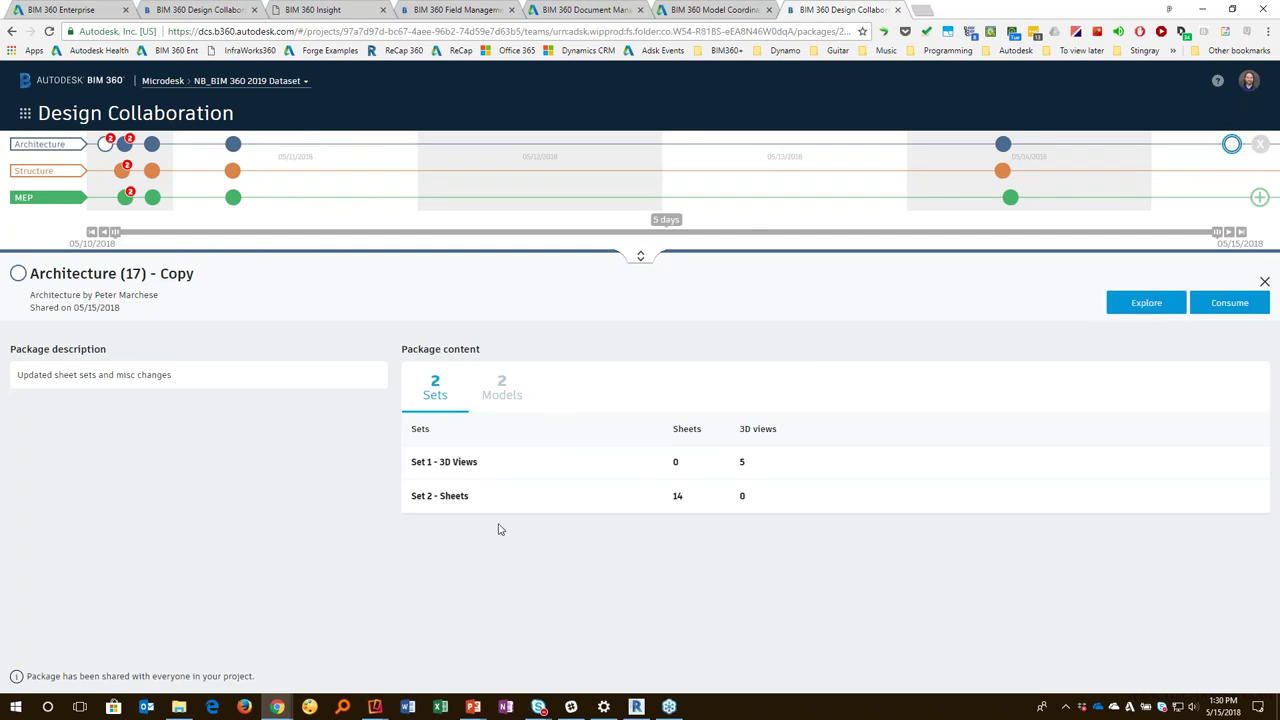
left_click(1225, 303)
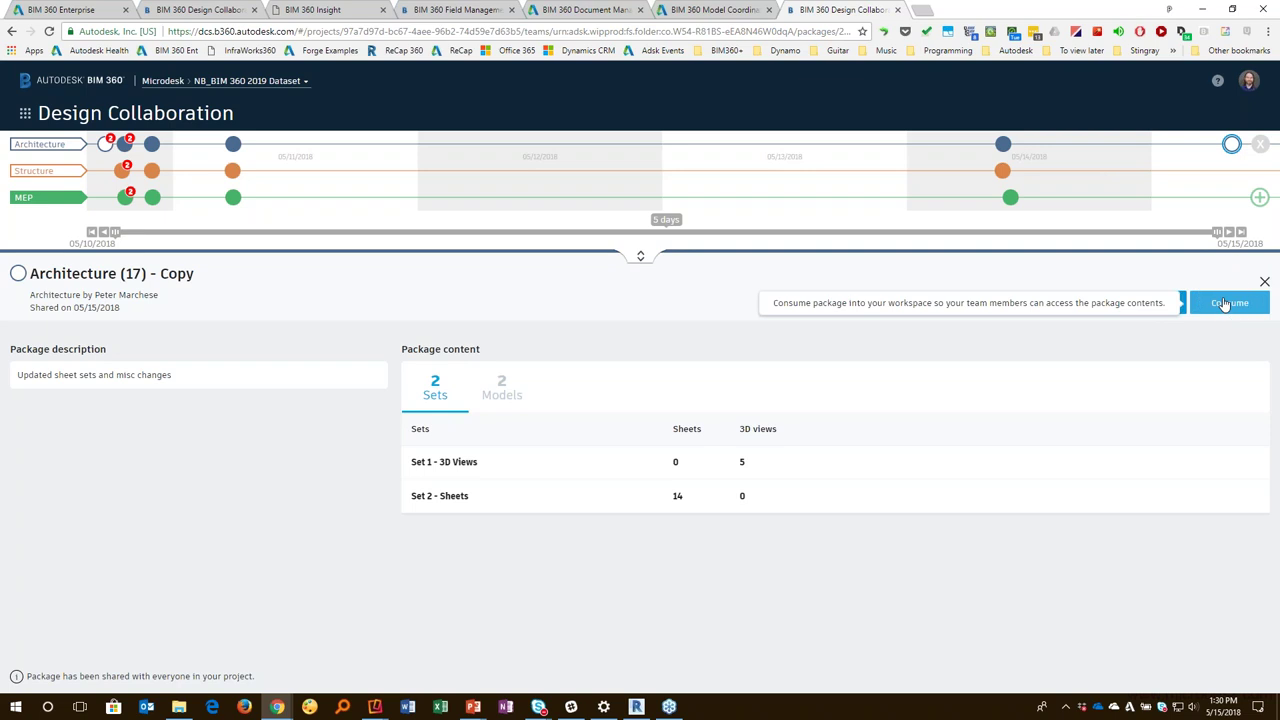
Step: Switch to Document Management, view the Architecture team's Consumed folder, and expand the MEP team's Consumed folder
left_click(585, 10)
left_click(292, 227)
left_click(292, 227)
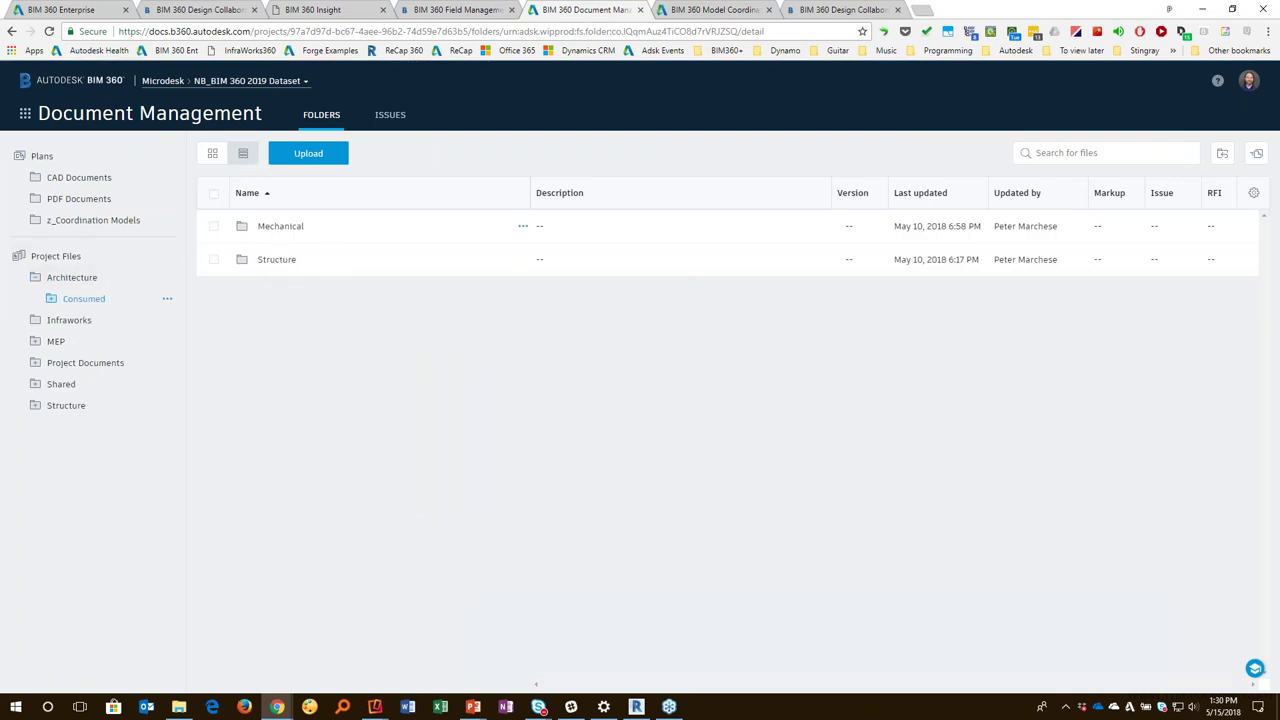
left_click(41, 346)
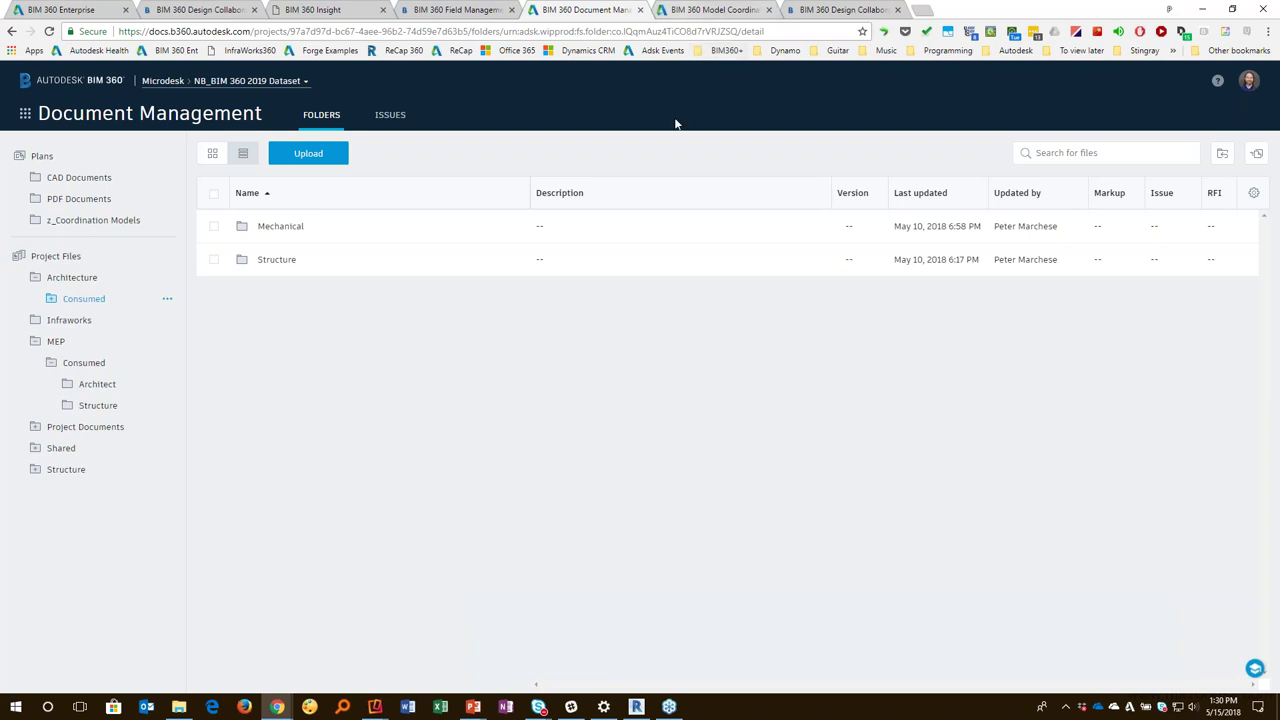
Step: Return to Design Collaboration, explore the Architecture (17) - Copy package, and inspect the building's exterior in the {3D} view
left_click(835, 10)
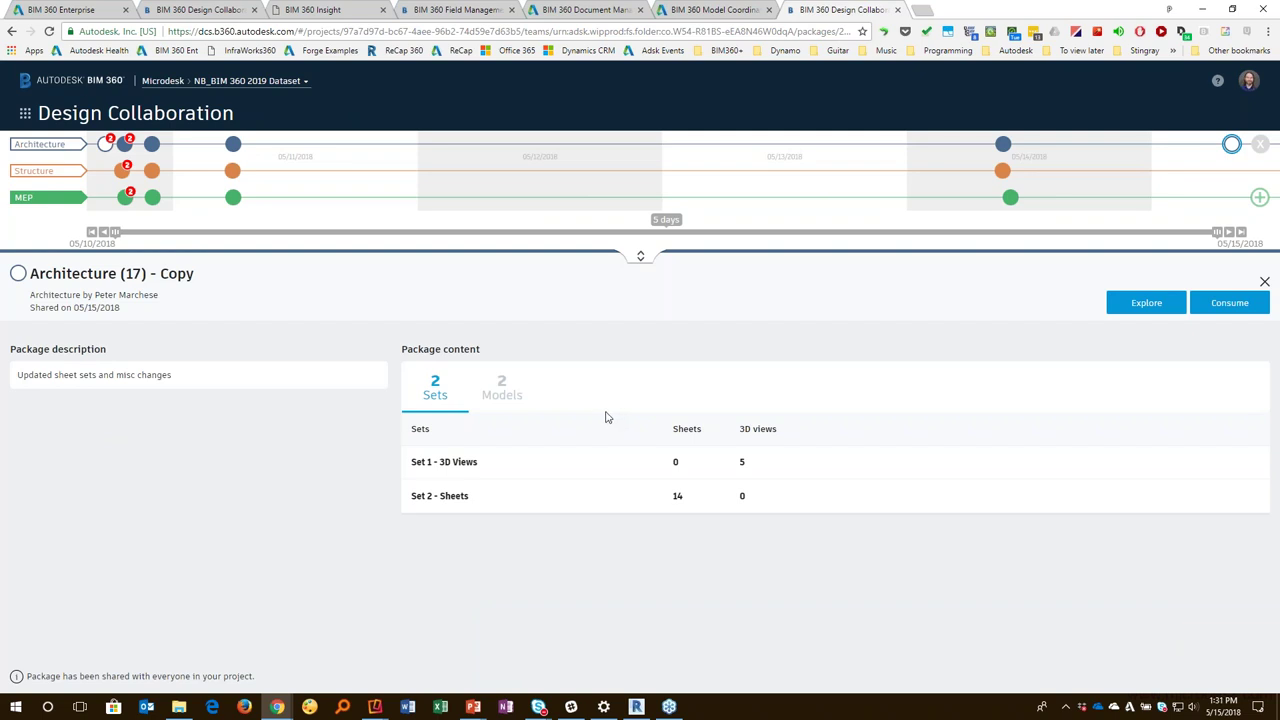
left_click(1220, 311)
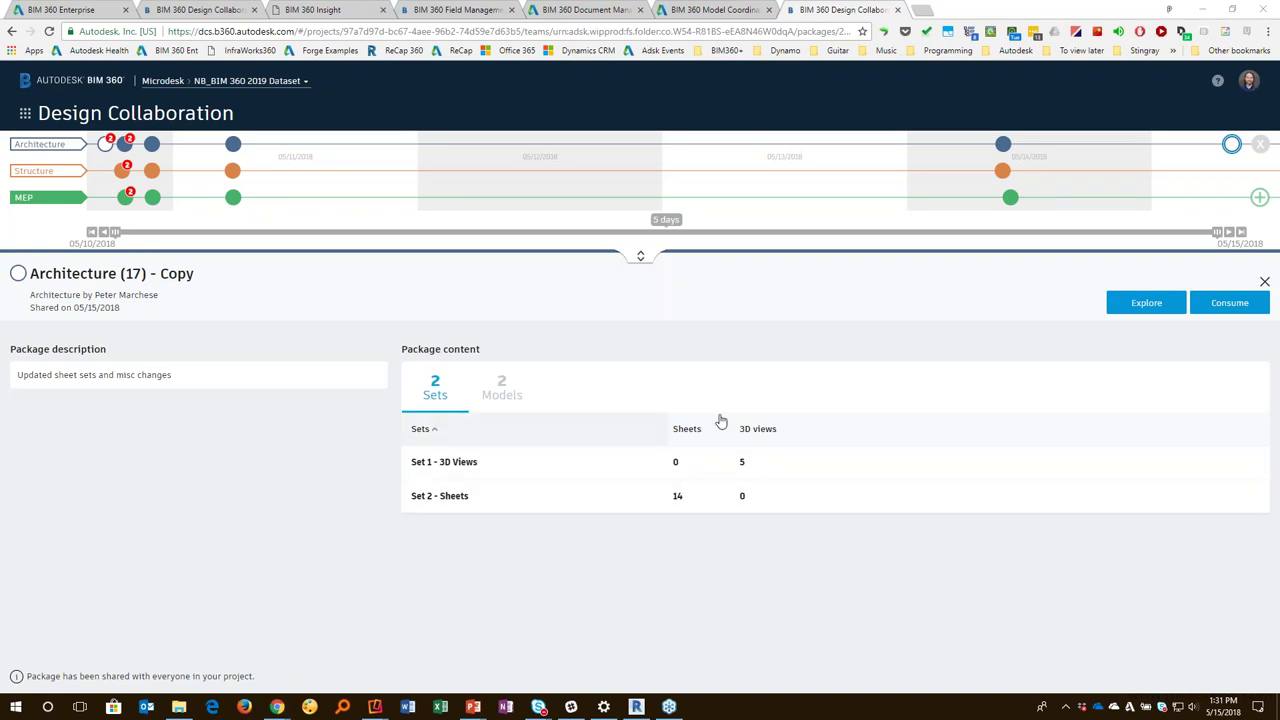
left_click(1152, 305)
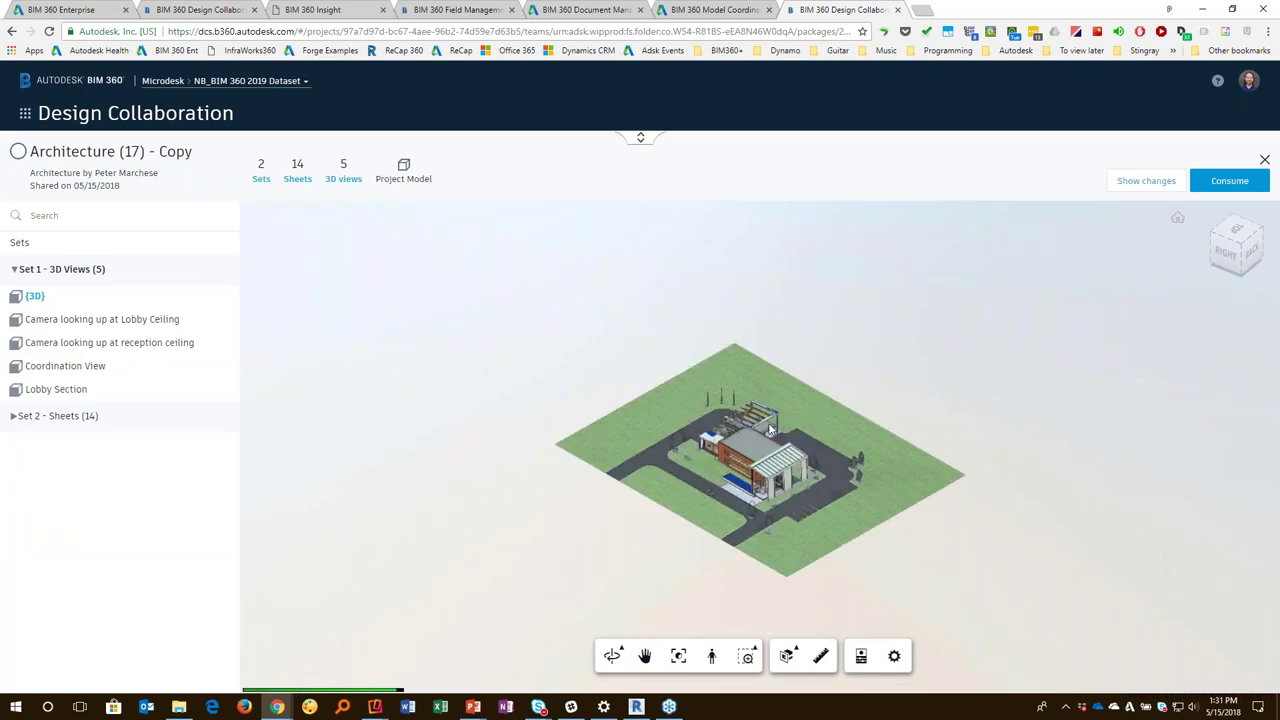
left_click_drag(515, 482, 665, 494)
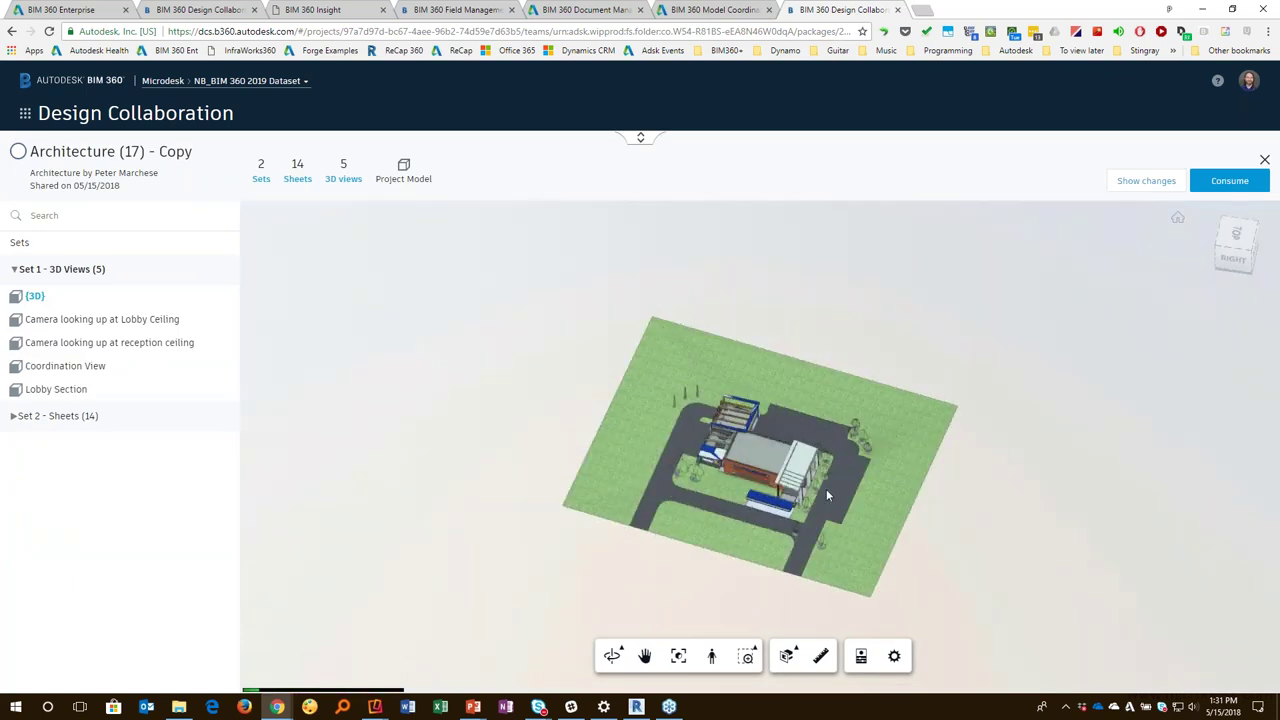
scroll(792, 500, "up", 5)
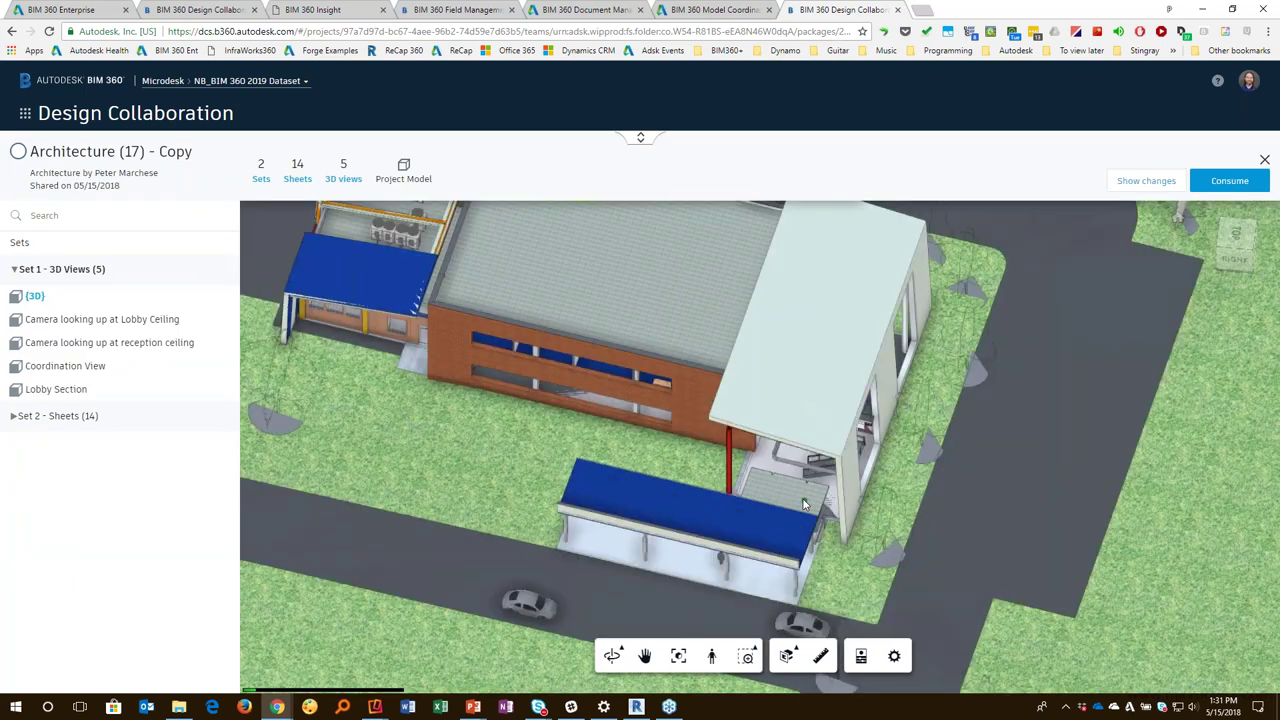
left_click_drag(803, 503, 639, 448)
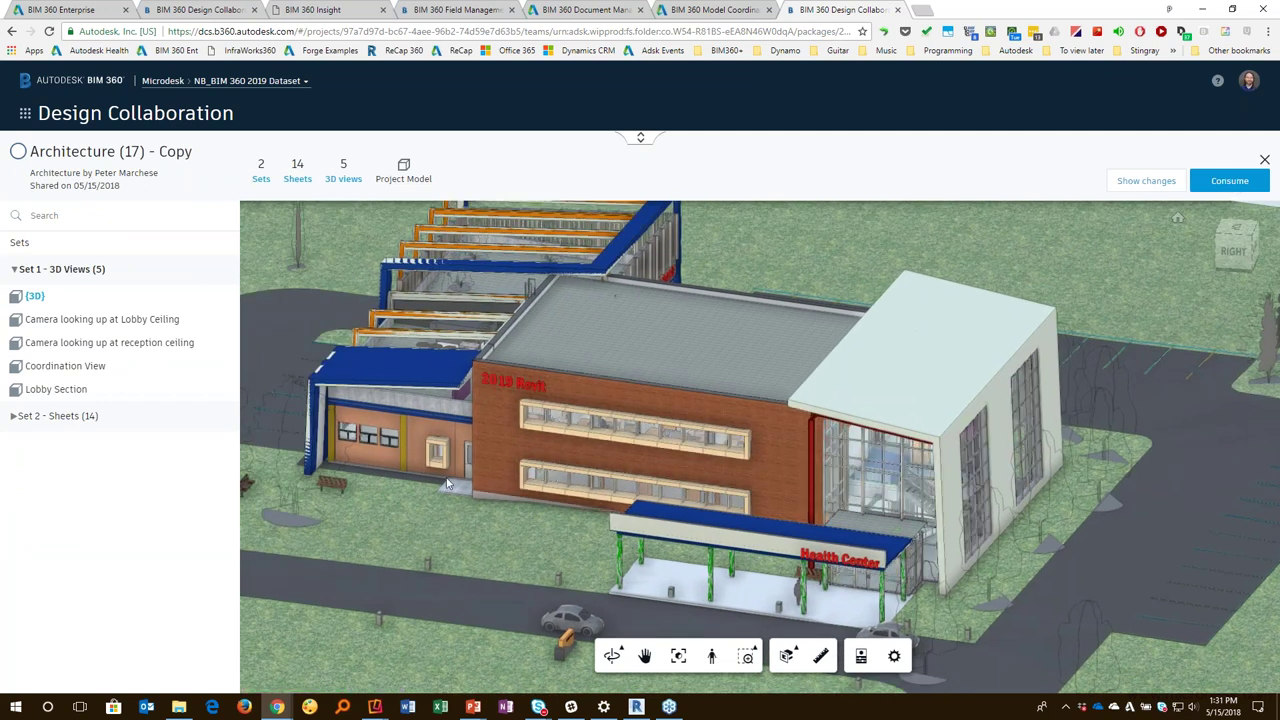
Step: Open sheet A201 - RCP- GROUND FLOOR from Set 2 - Sheets, review the sheet list, and close the package viewer
left_click(12, 420)
left_click(87, 512)
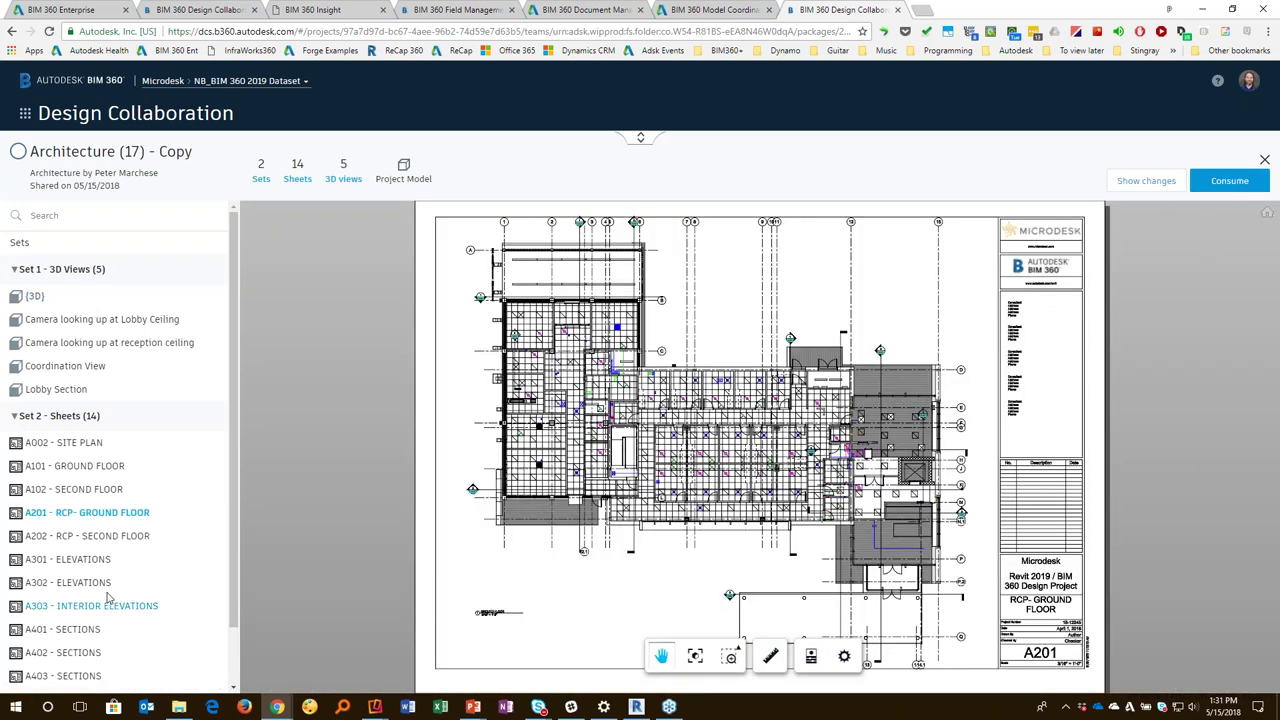
scroll(110, 597, "down", 2)
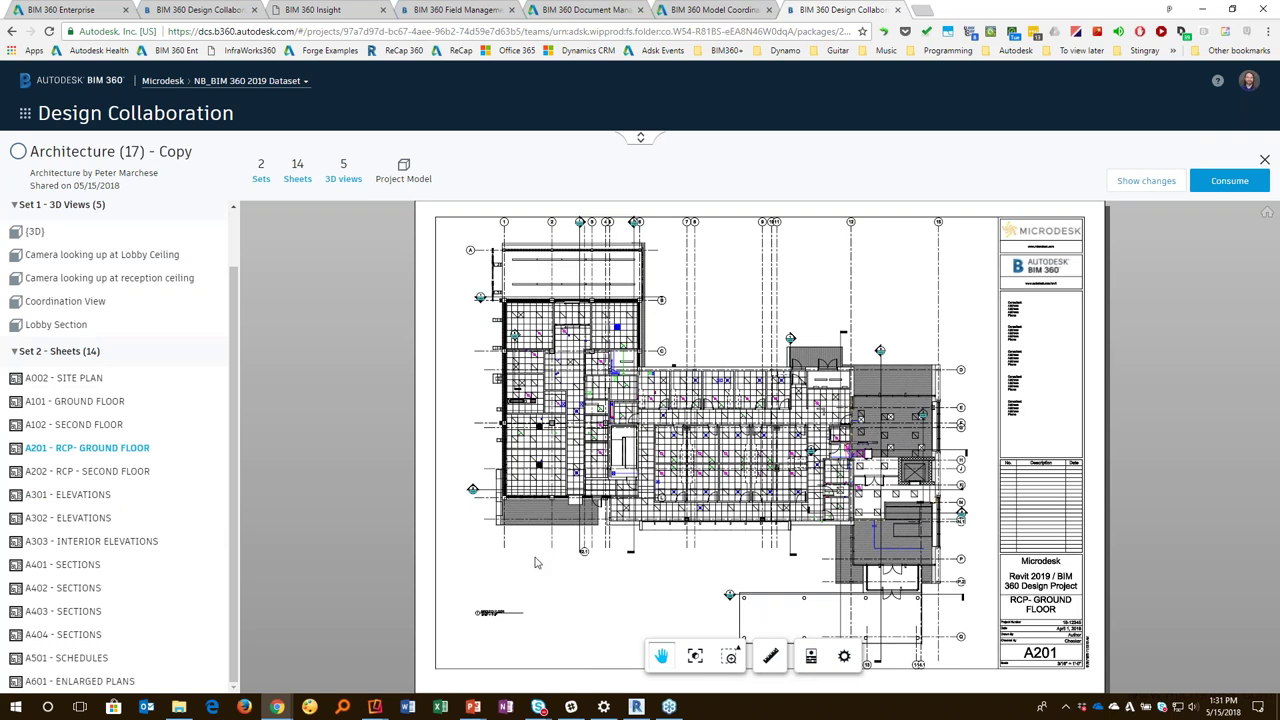
left_click(1265, 161)
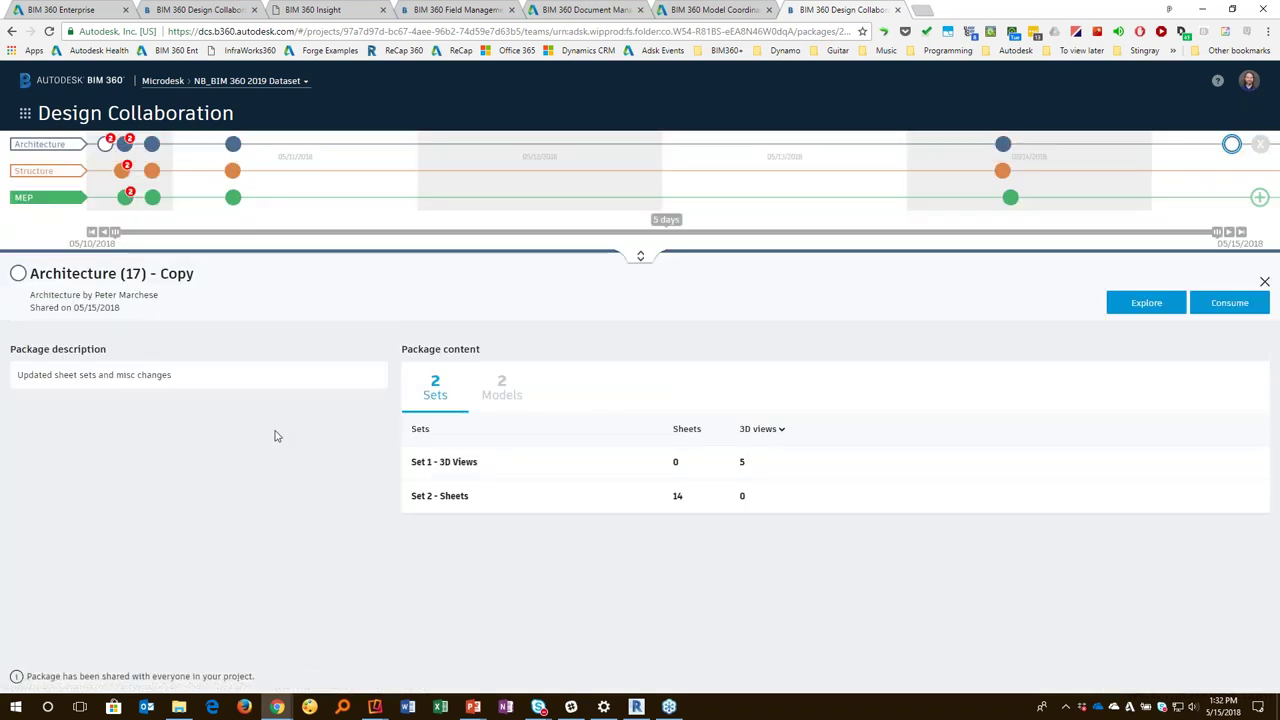
Step: Switch to Document Management and open the 56750_A.rvt model from the Architect folder under Shared
left_click(200, 10)
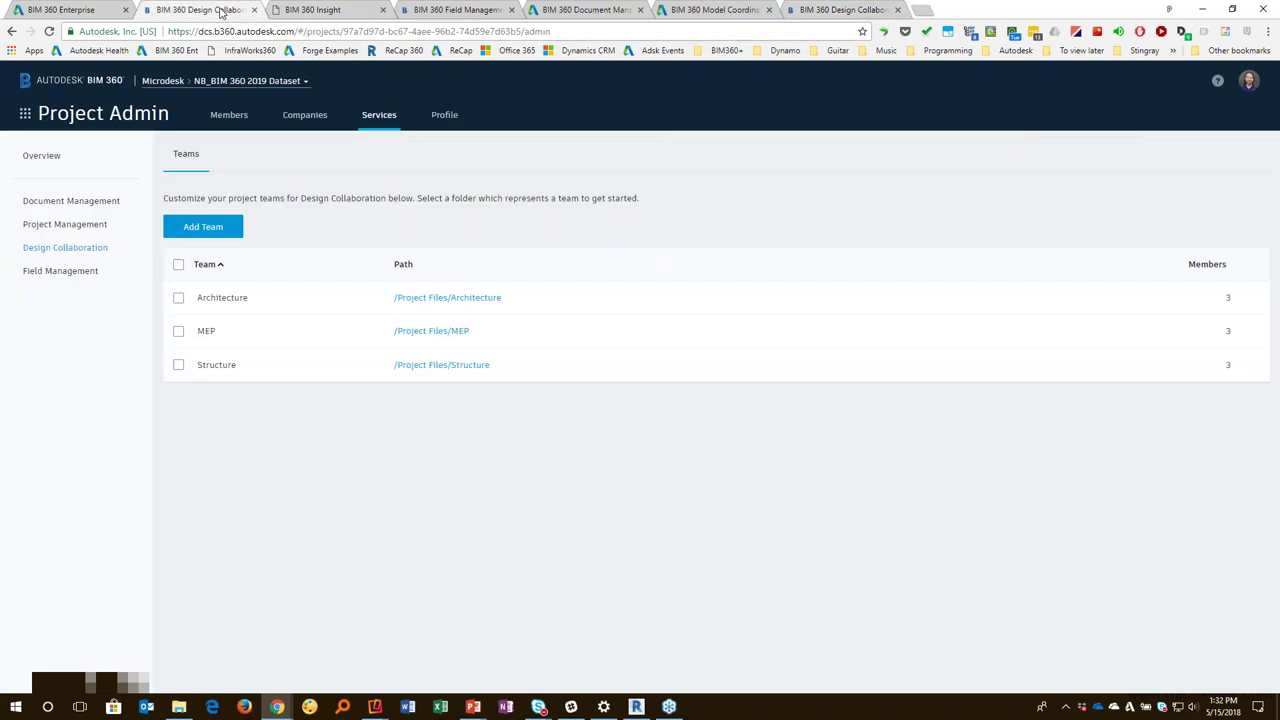
left_click(574, 12)
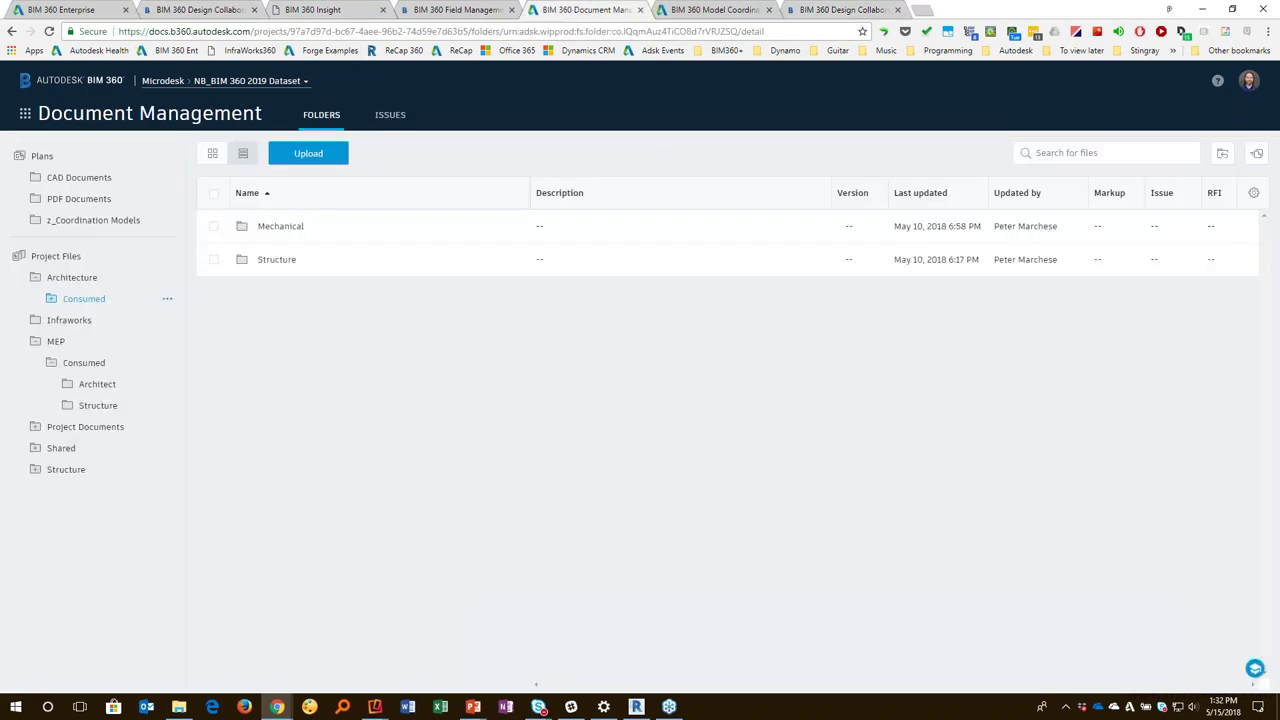
left_click(35, 448)
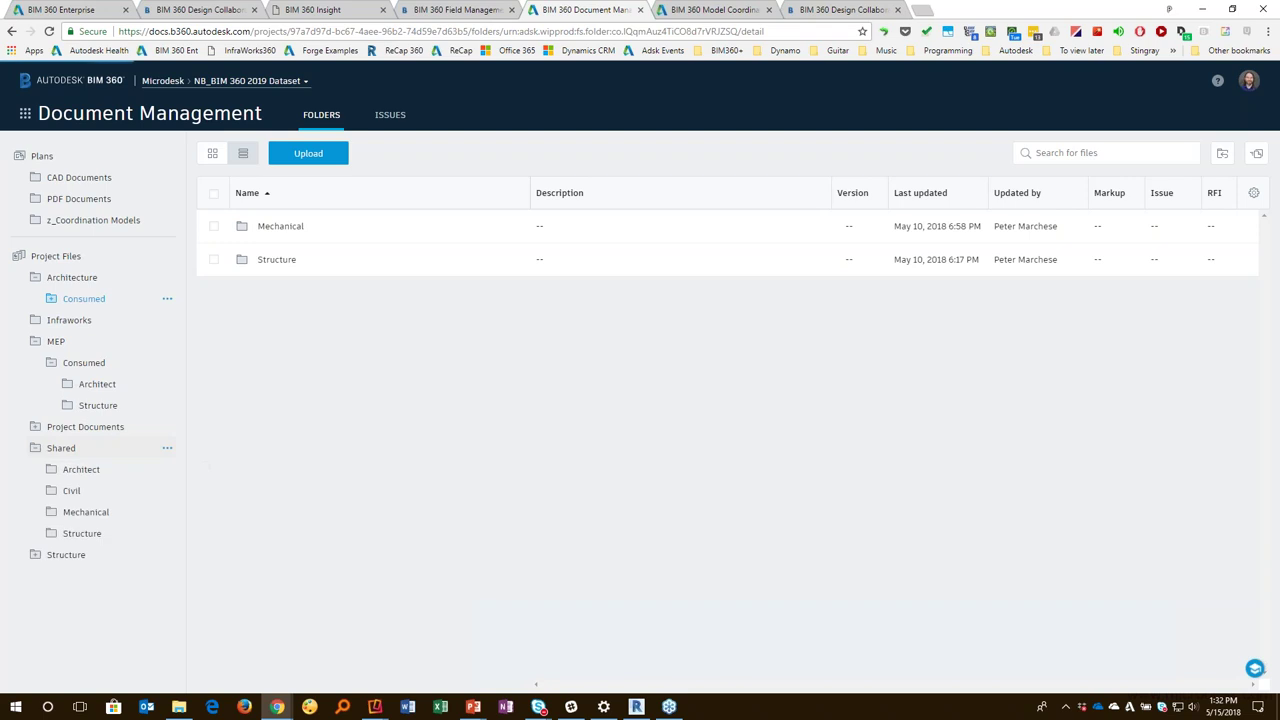
left_click(81, 474)
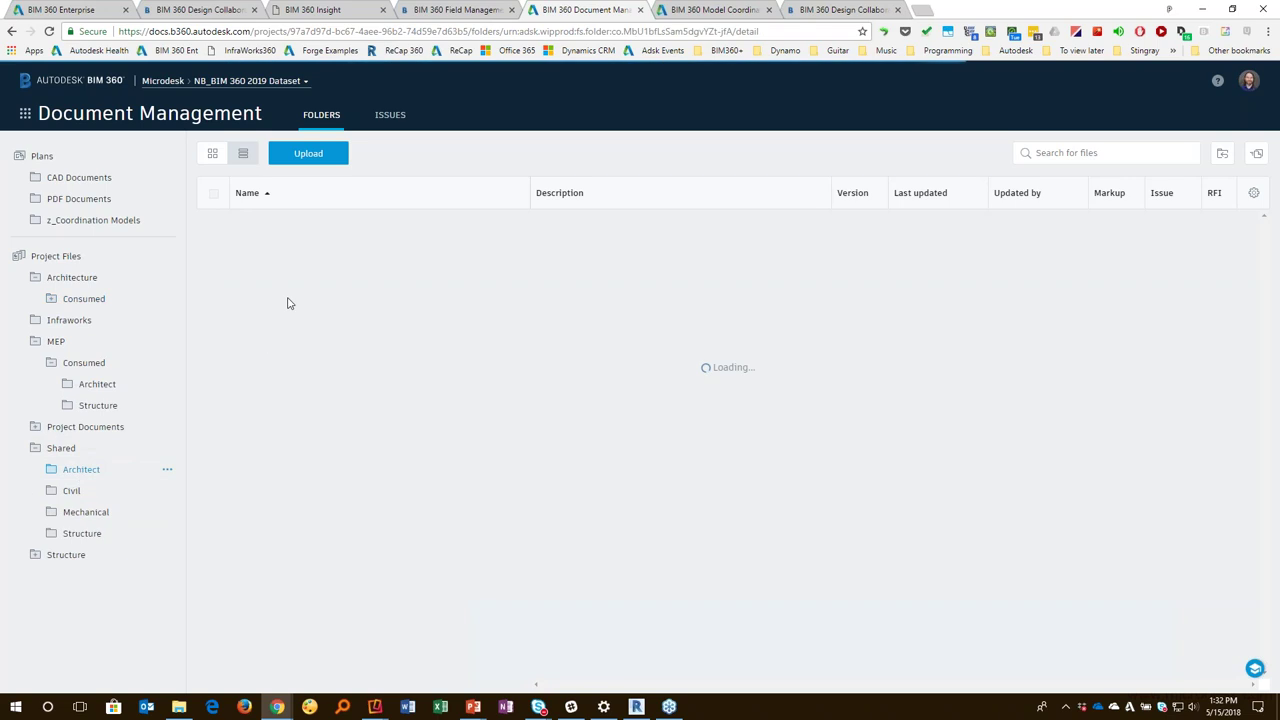
left_click(282, 226)
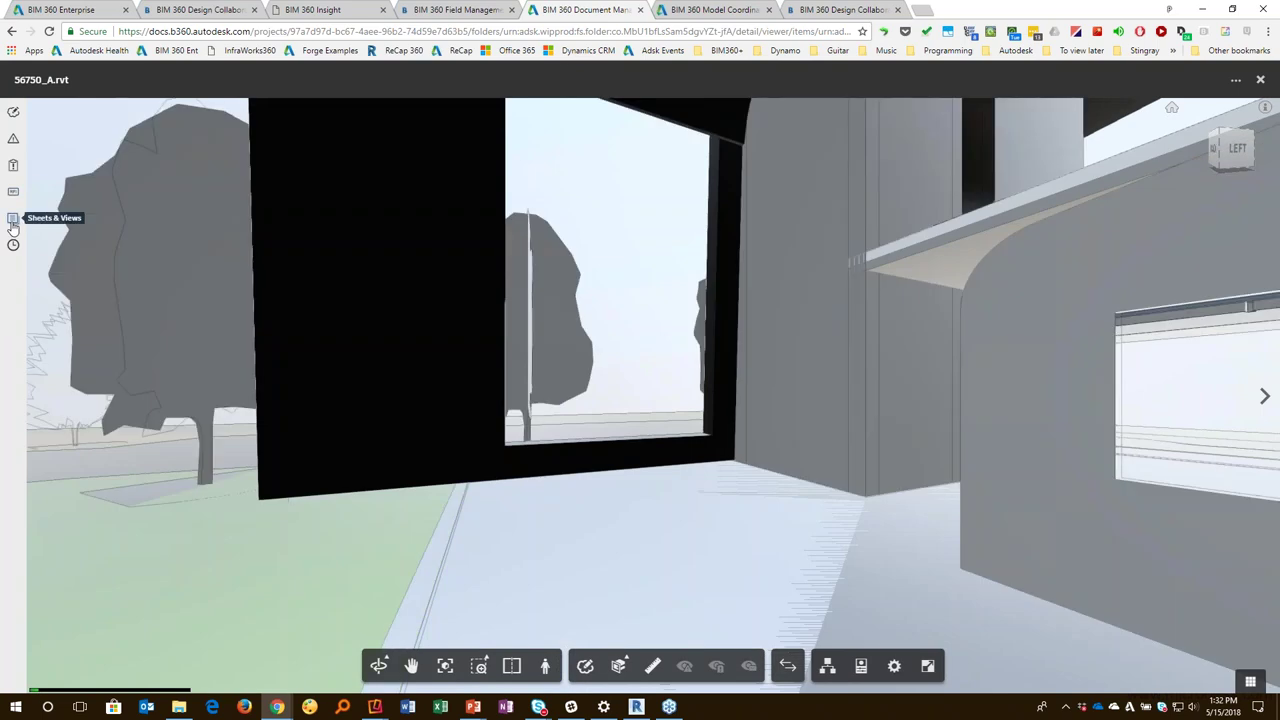
Step: Display the model's 3D Coordination View and open the version history of 56750_A.rvt
left_click(13, 219)
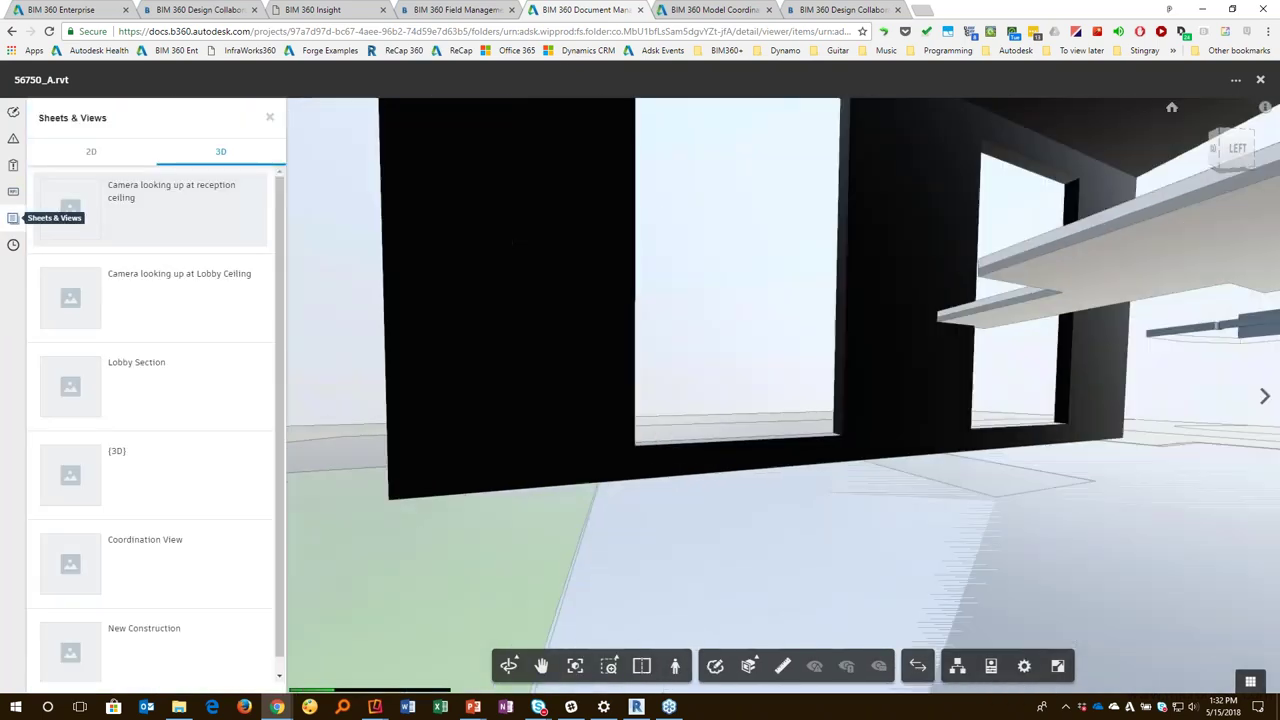
scroll(128, 525, "down", 1)
scroll(128, 525, "up", 1)
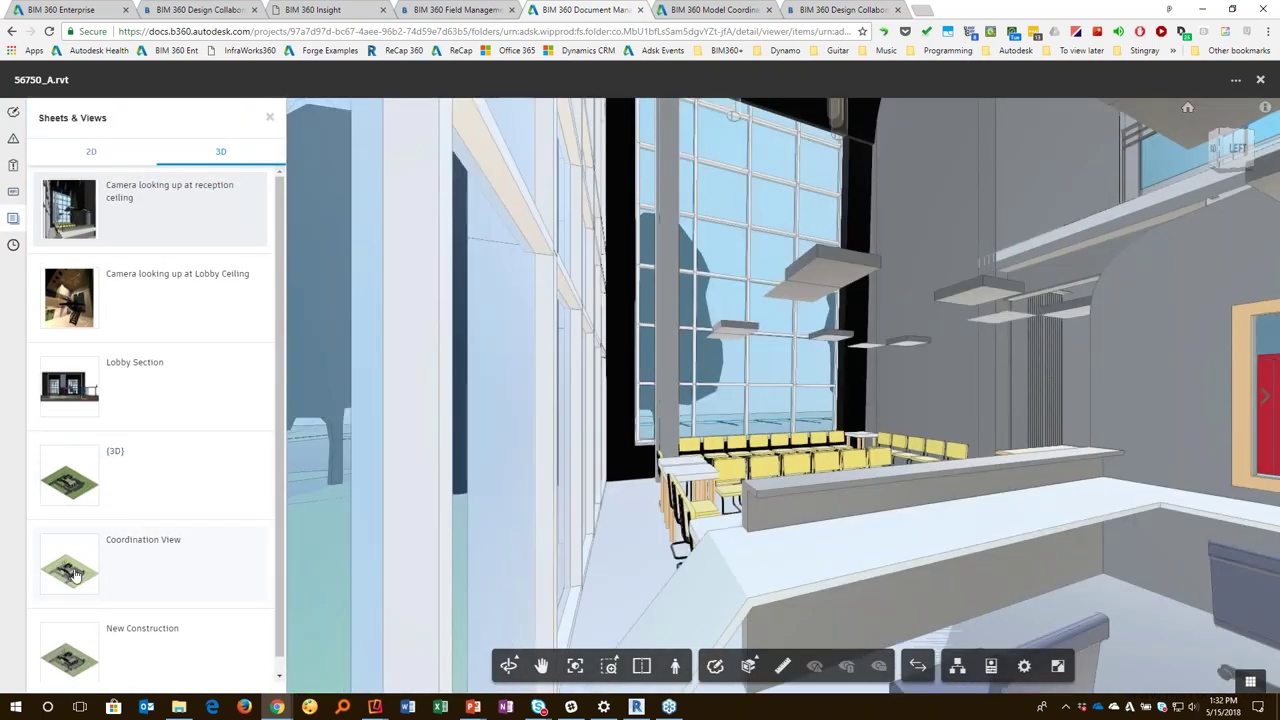
left_click(85, 572)
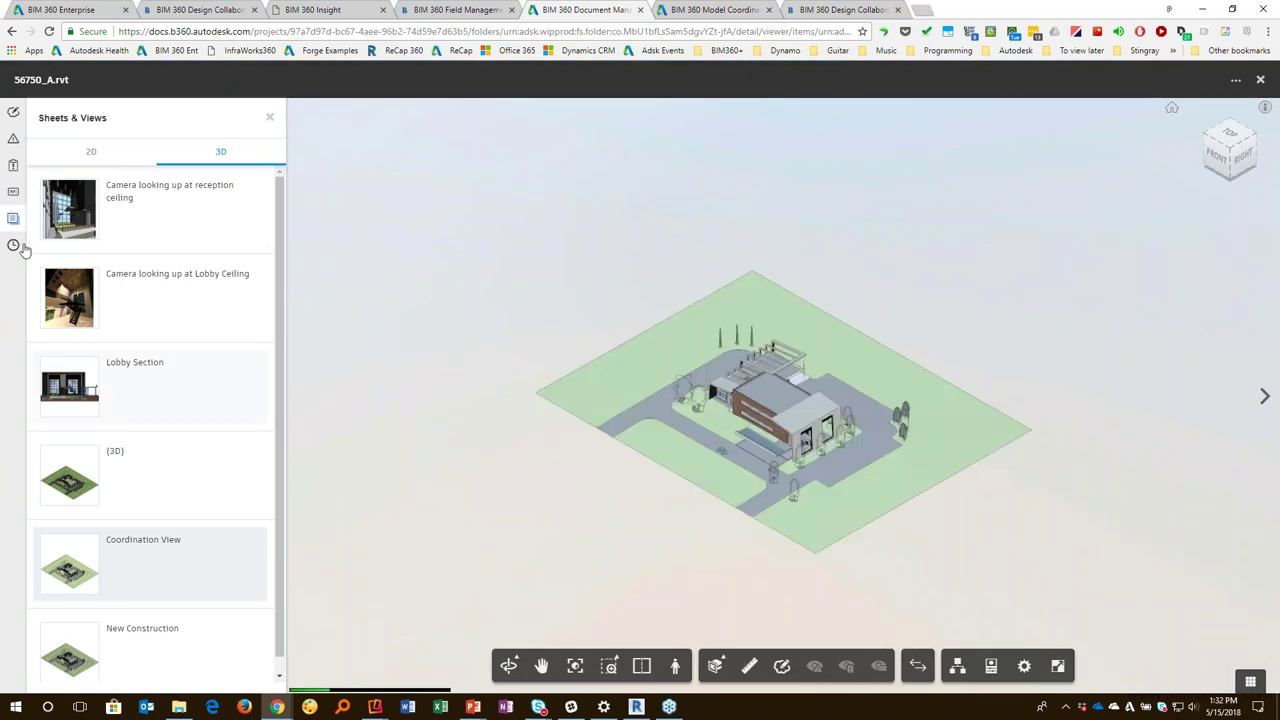
left_click(14, 247)
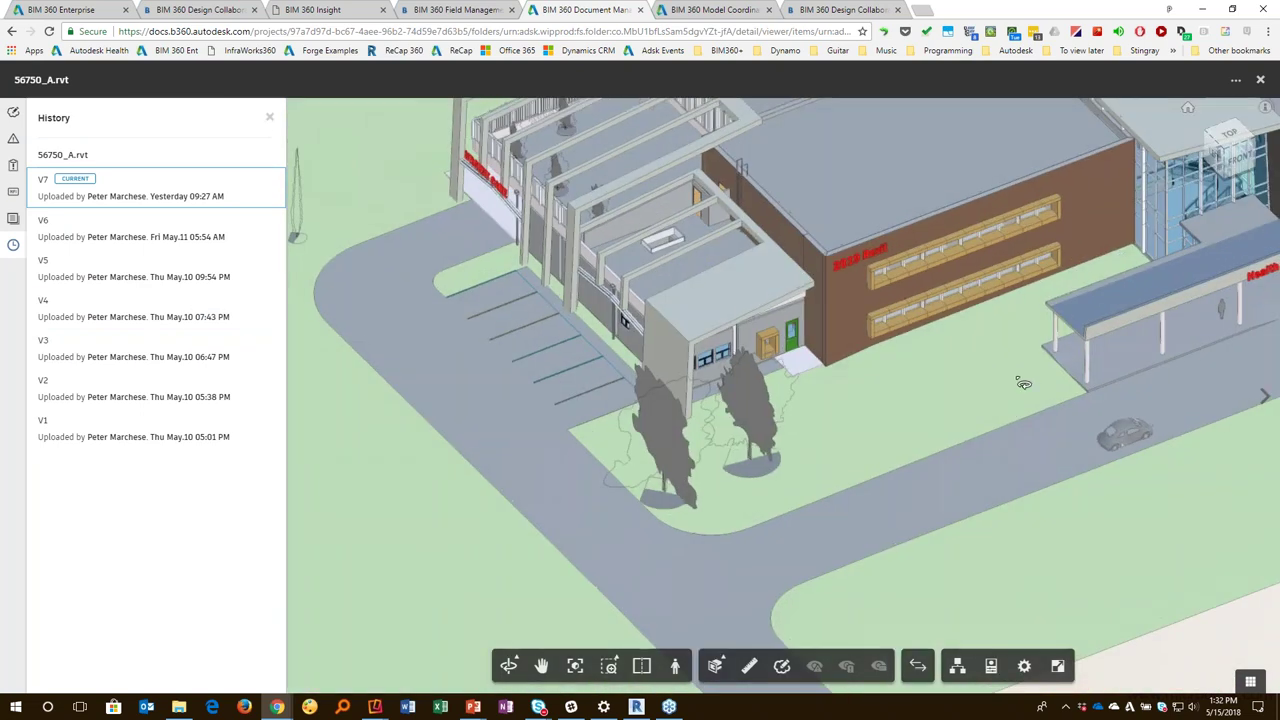
Step: Start a new issue and place its pin on the Health Center sign above the entrance canopy
middle_click_drag(1005, 321, 879, 336)
scroll(852, 431, "up", 4)
middle_click_drag(967, 435, 985, 375)
scroll(980, 396, "up", 6)
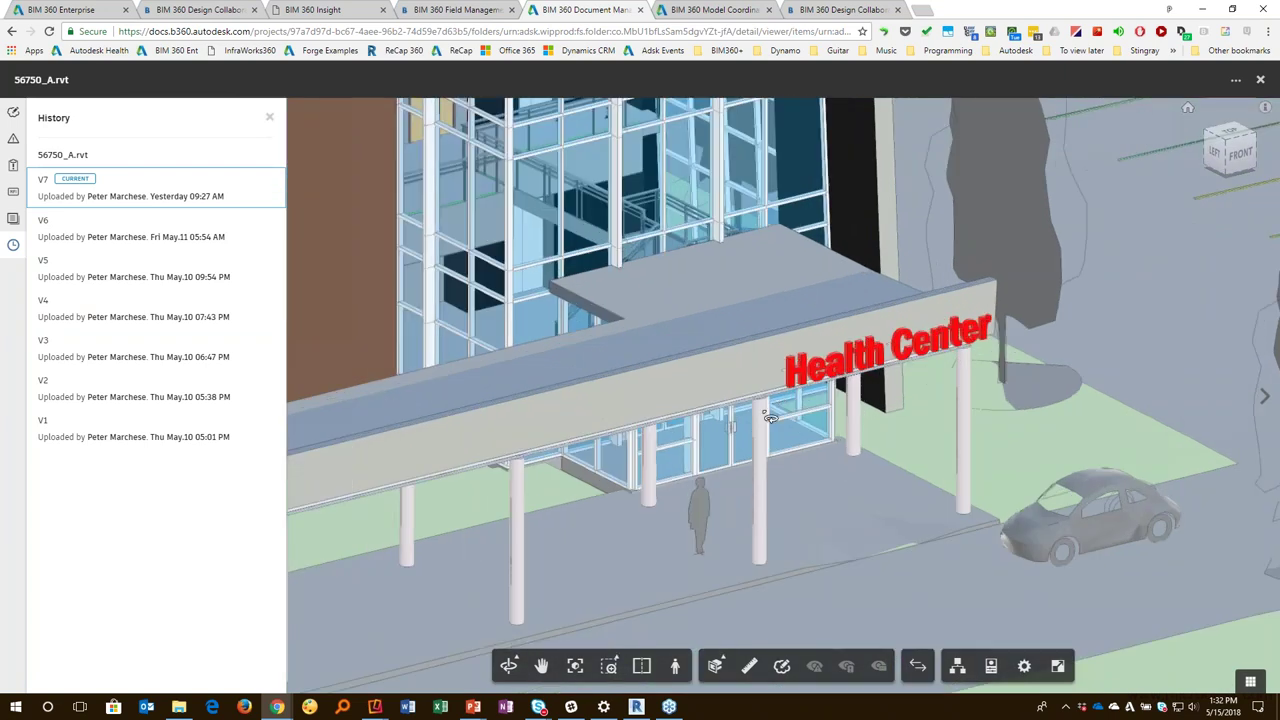
left_click(14, 140)
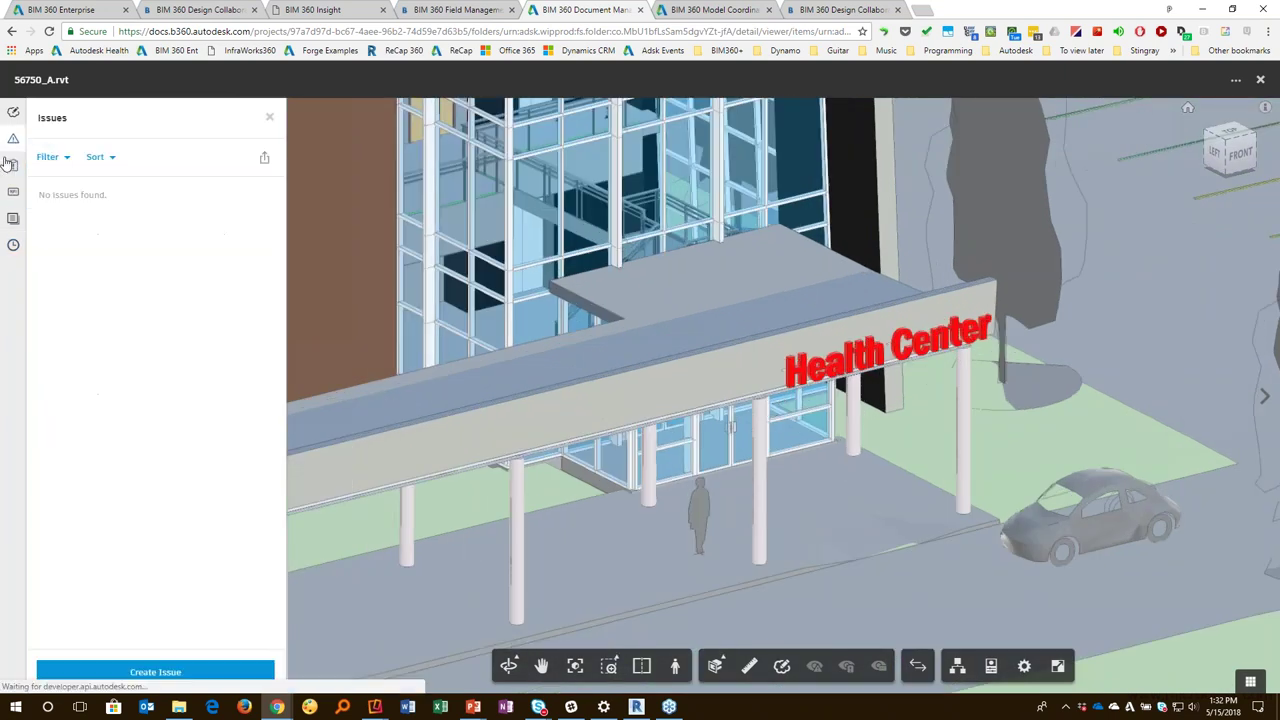
left_click(155, 672)
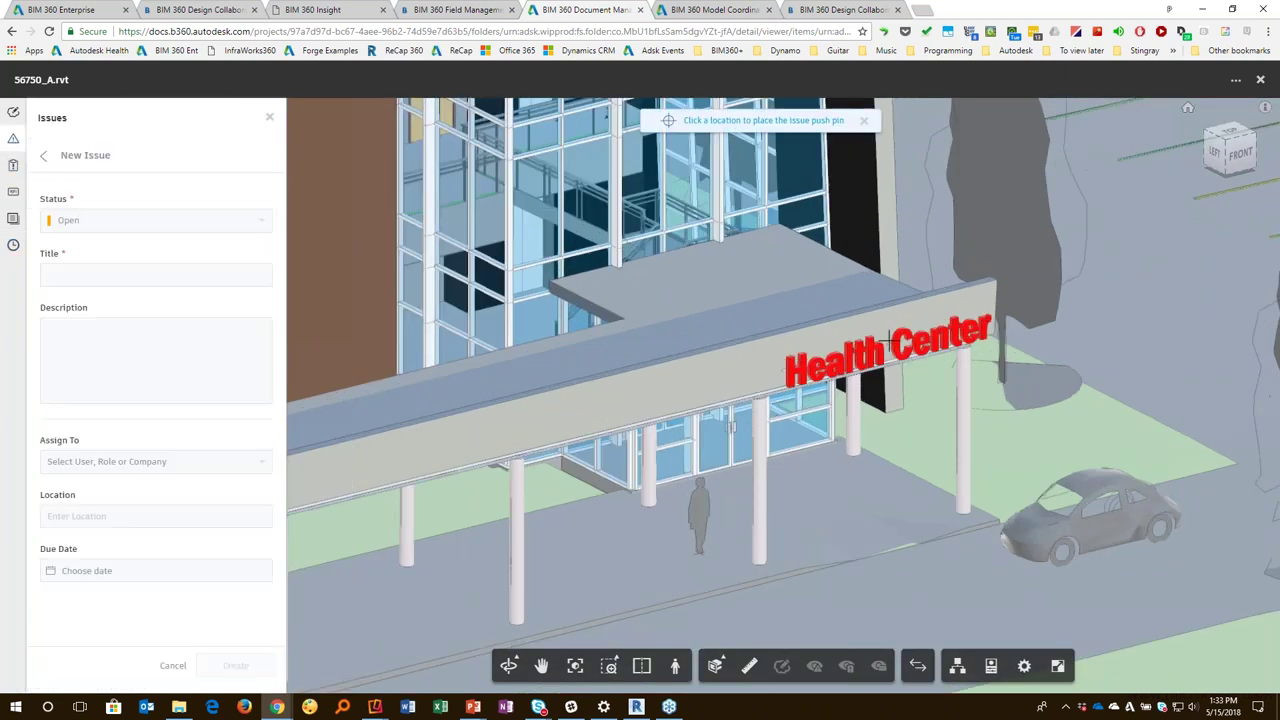
left_click(896, 336)
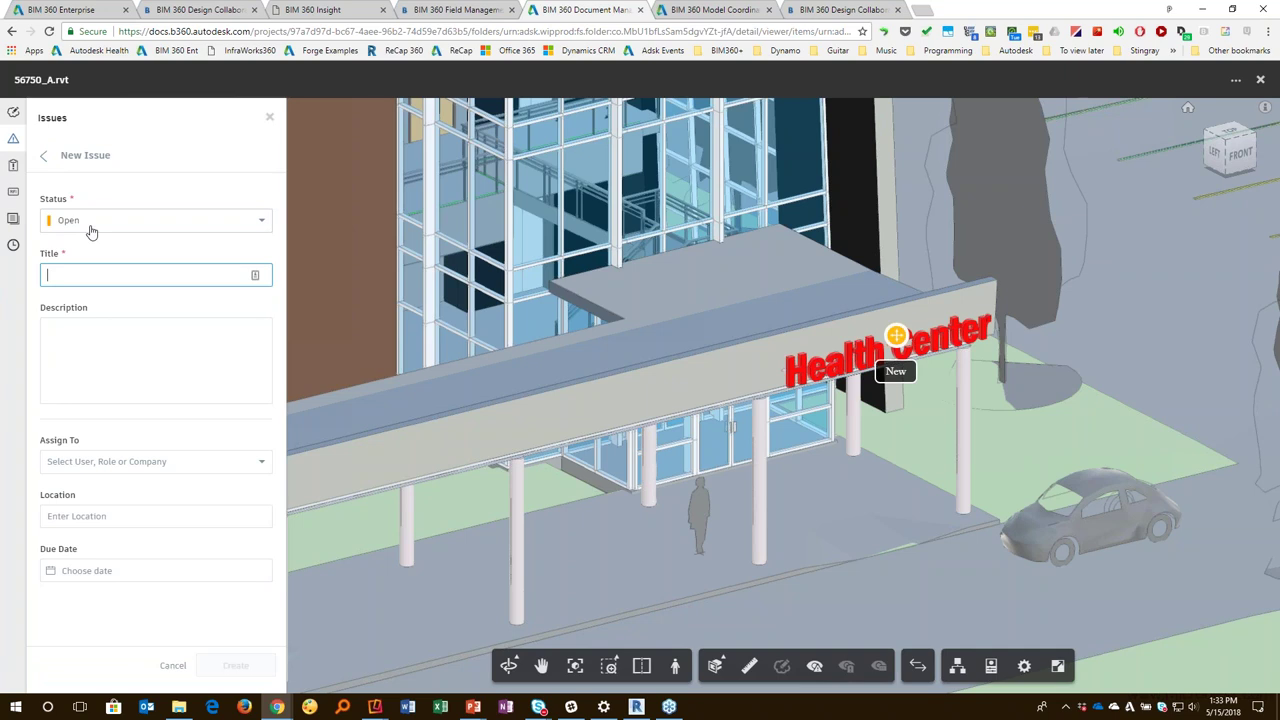
Step: Title the issue "Signage needs to be raised" and describe it as "Please Raise by 6""
type("Signage needs to be r")
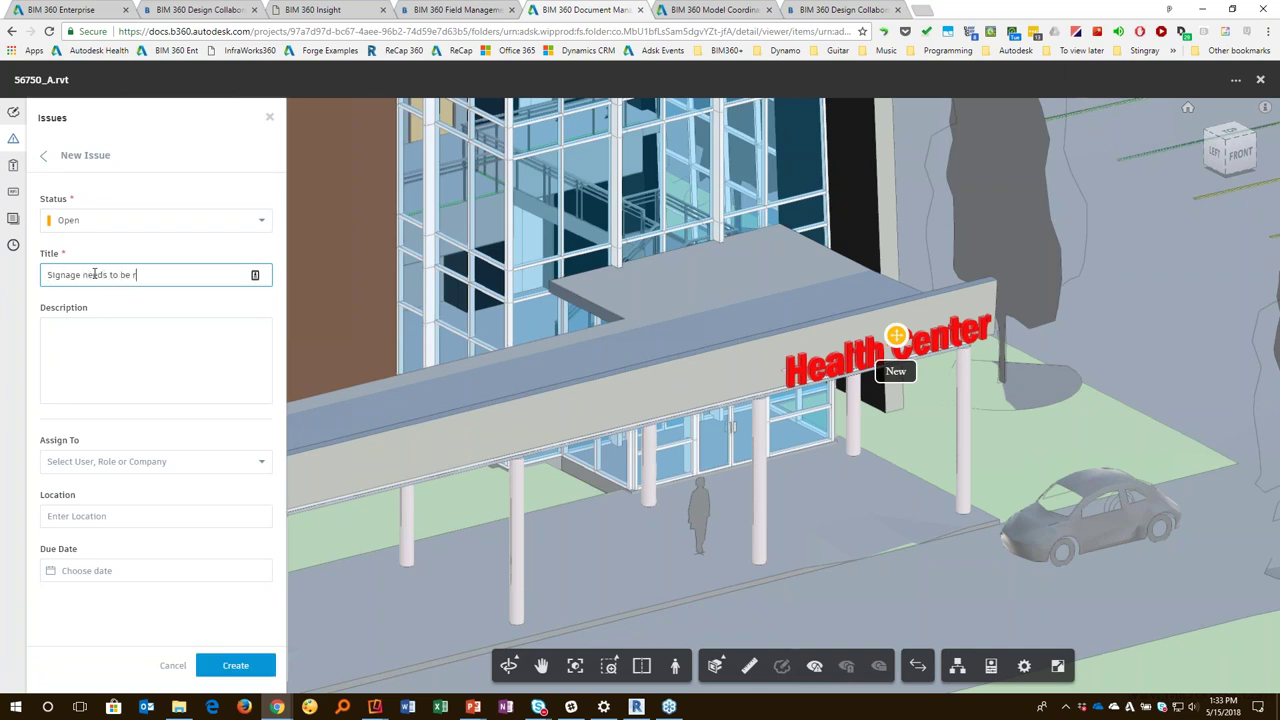
type("aised")
left_click(129, 338)
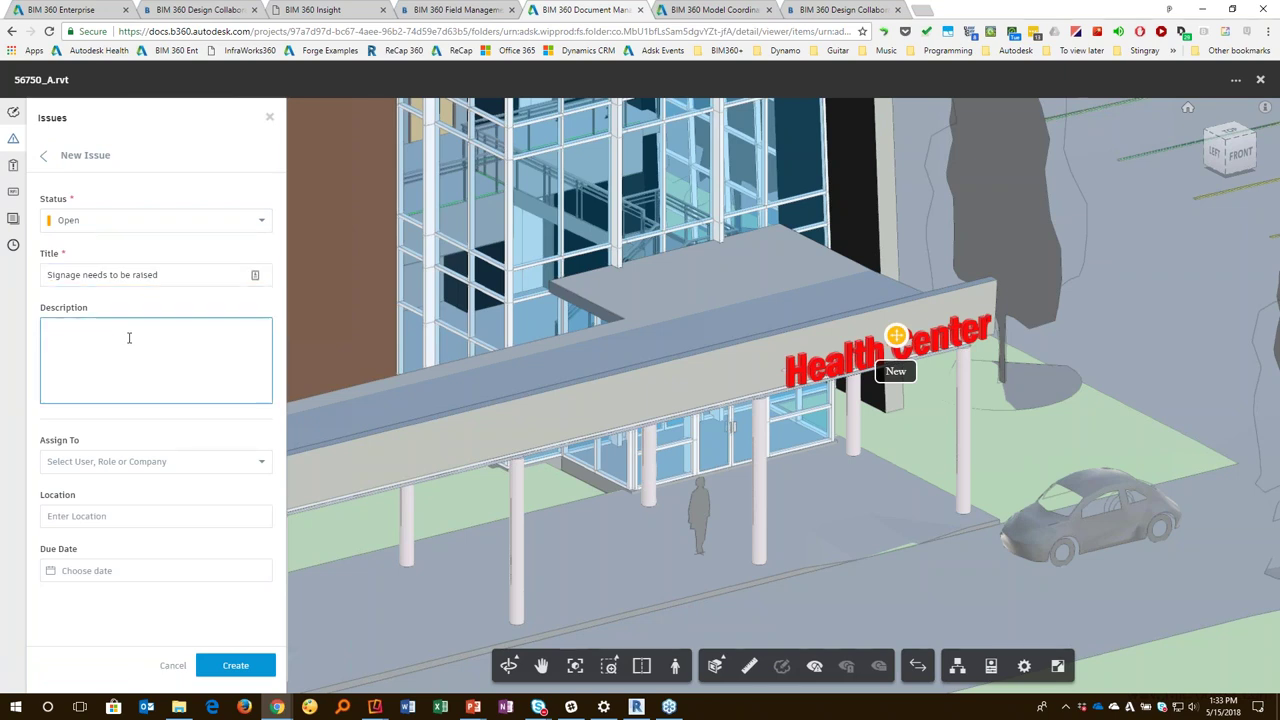
type("Please Raise by 6\"")
Step: Assign the issue to Smith Architects with a due date of May 18, 2018, and create it
left_click(171, 463)
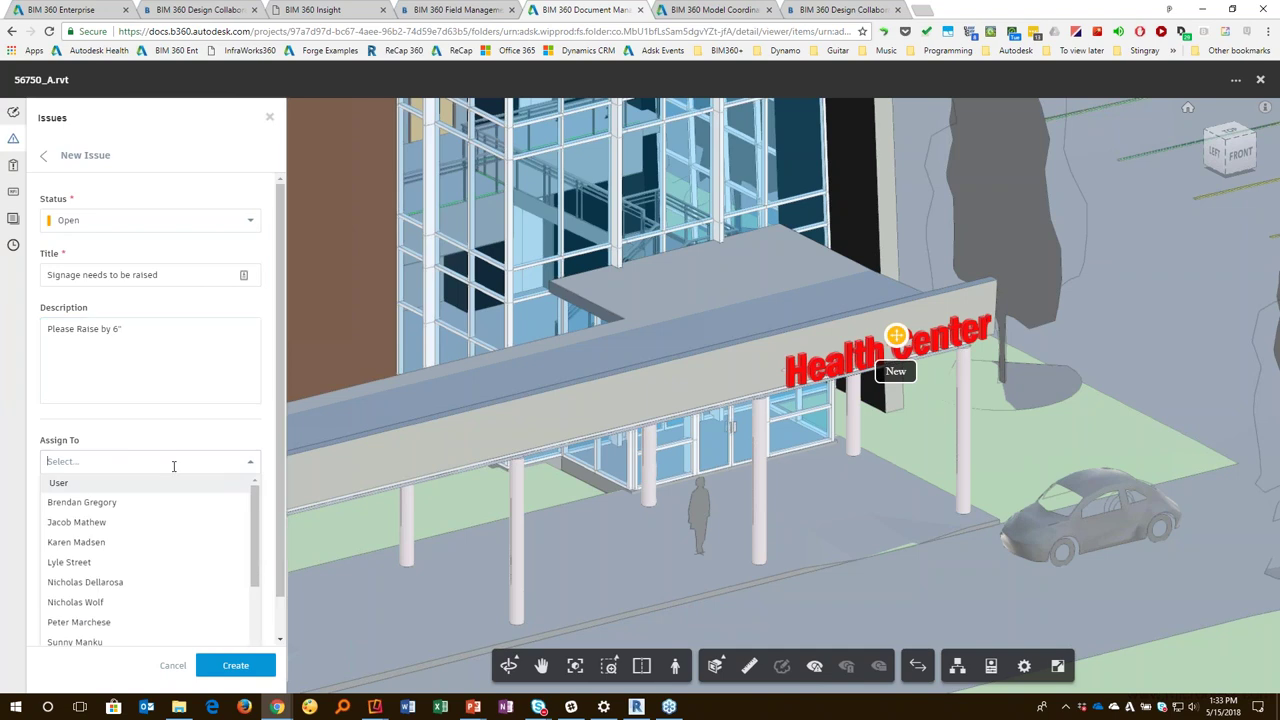
type("smi")
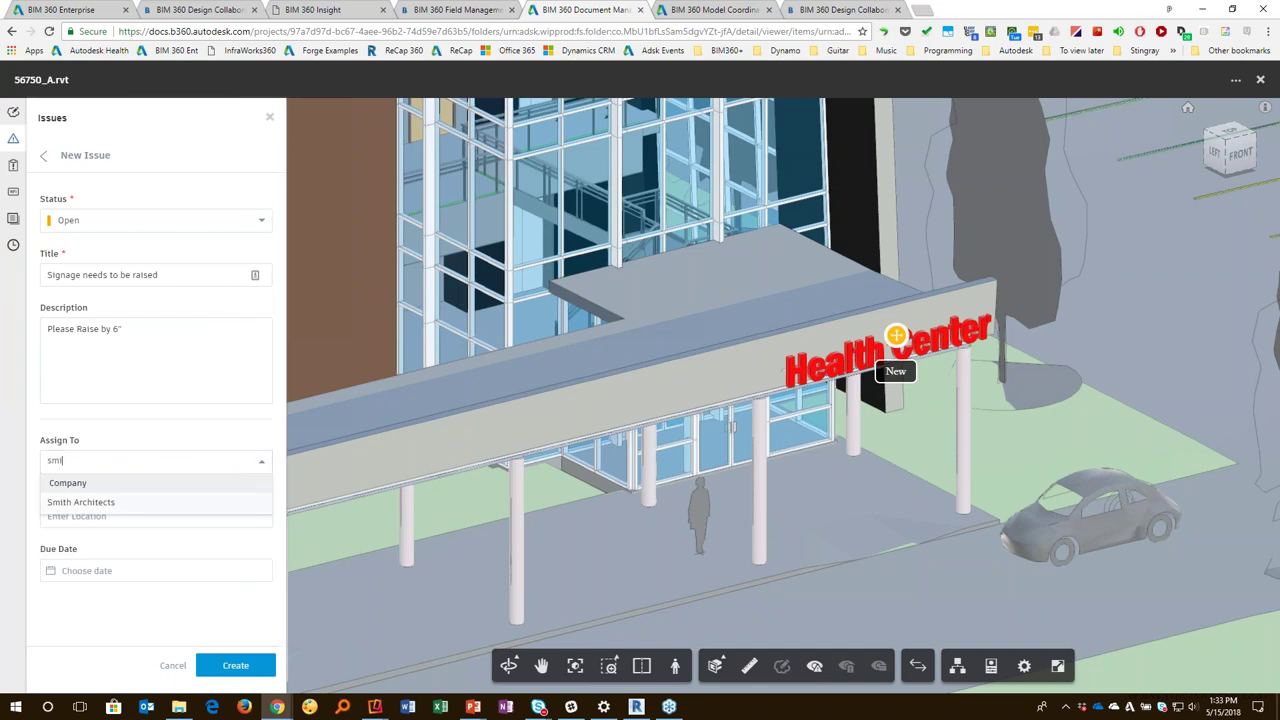
key("Return")
left_click(140, 570)
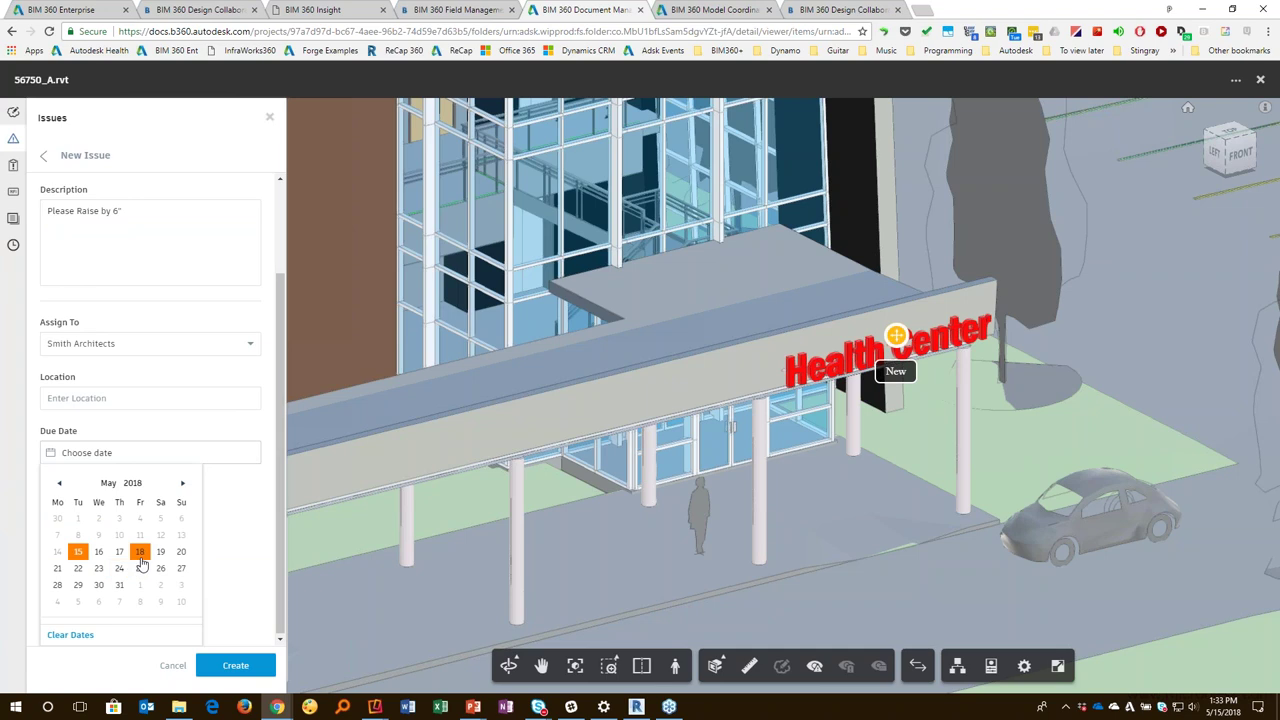
left_click(139, 551)
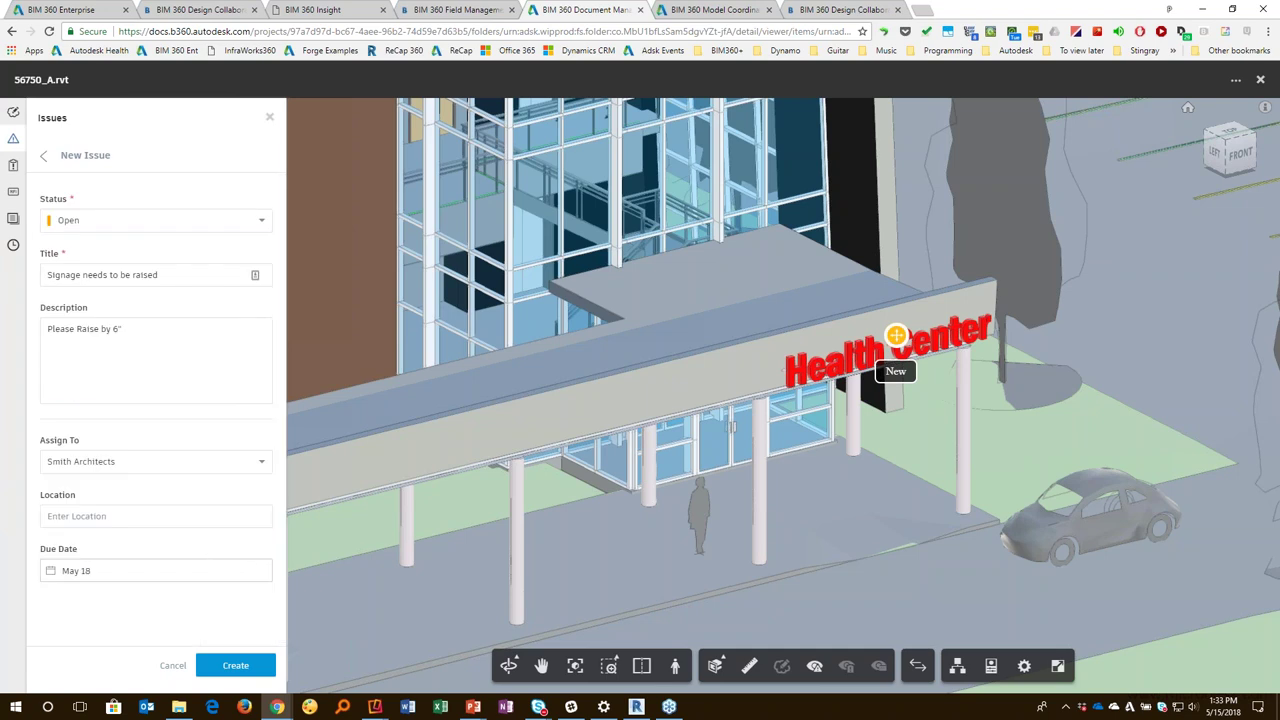
left_click(236, 666)
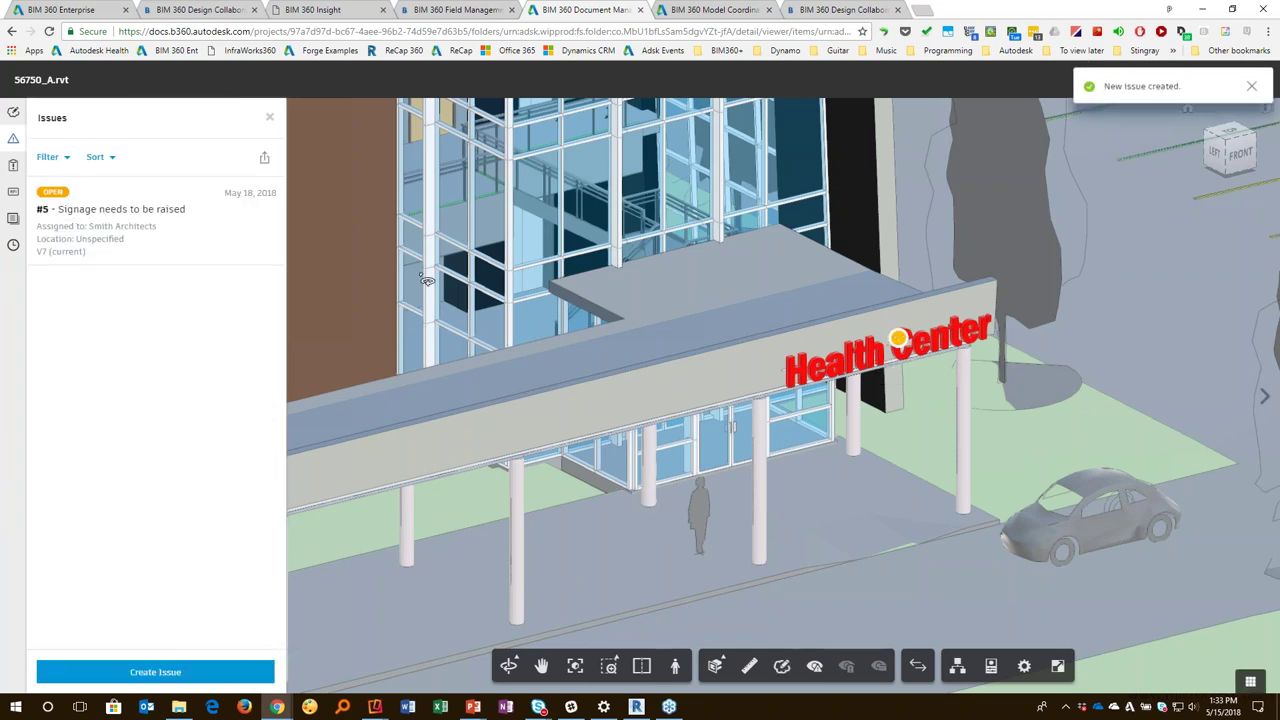
Step: Examine the signage issue's pin on the entrance canopy from a wider angle, and close the model viewer
left_click(128, 216)
mouse_move(795, 373)
left_mouse_down()
mouse_move(903, 280)
mouse_move(718, 452)
mouse_move(697, 394)
mouse_move(683, 236)
mouse_move(851, 309)
mouse_move(673, 327)
mouse_move(733, 344)
left_mouse_up()
left_click_drag(872, 363, 700, 356)
scroll(831, 300, "down", 6)
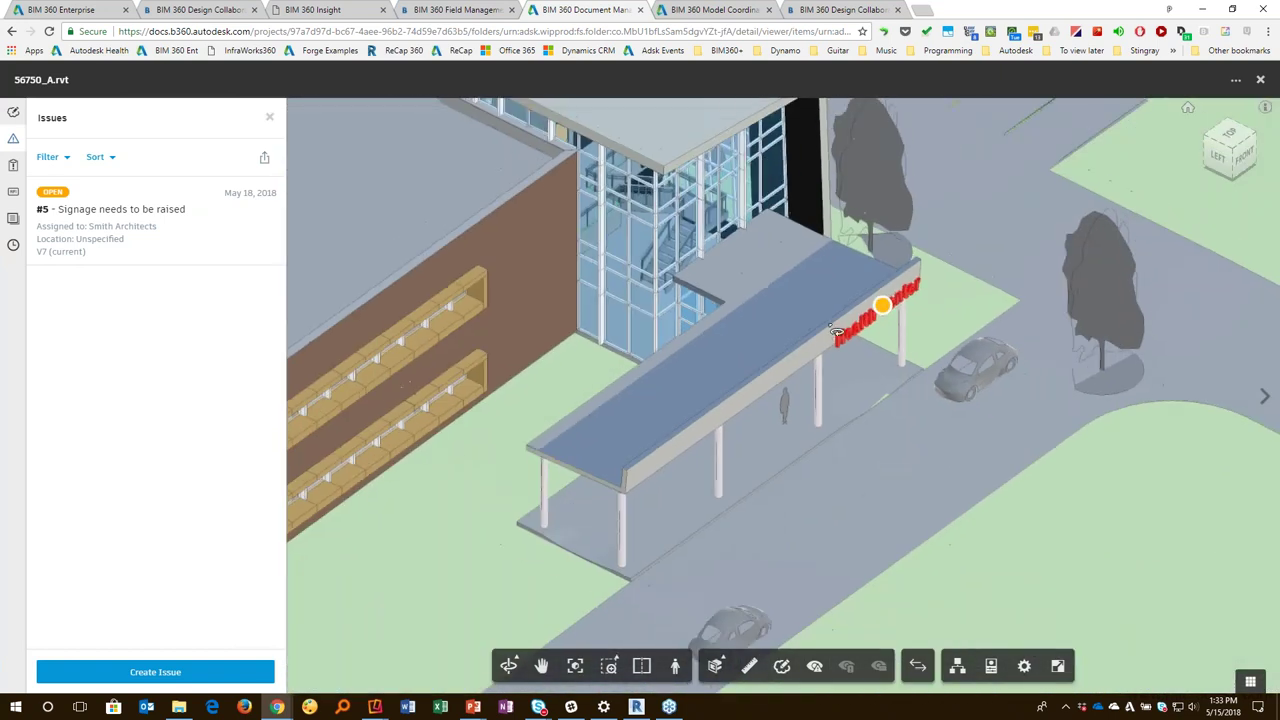
left_click(1261, 80)
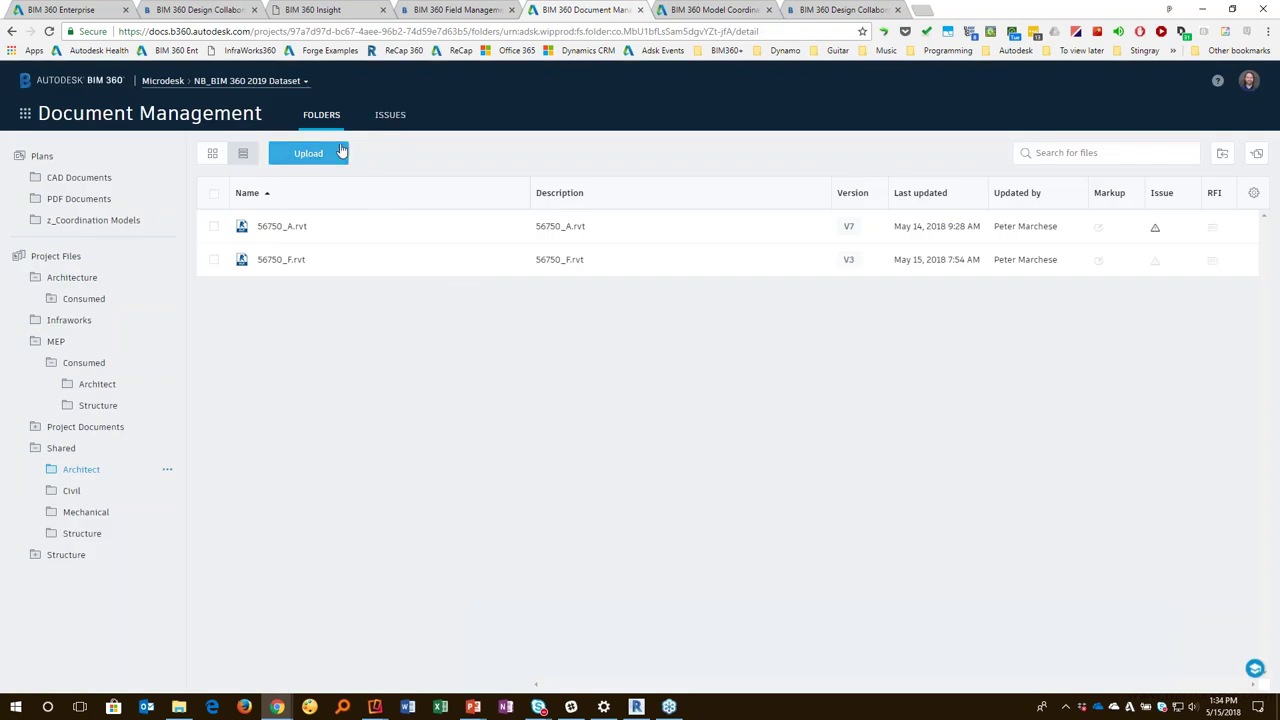
Step: Open the Clash Issues entry from the project's issue list and examine its pin in 56750_M_Systems.rvt
left_click(1155, 228)
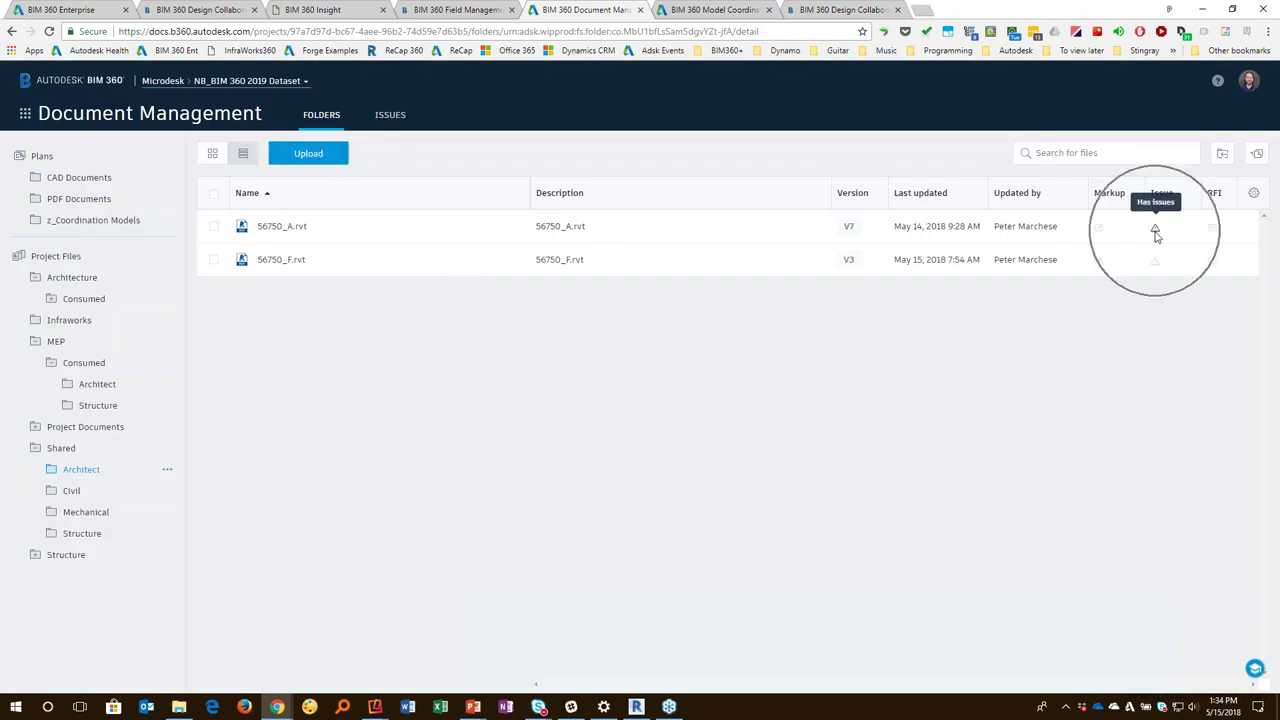
left_click(390, 116)
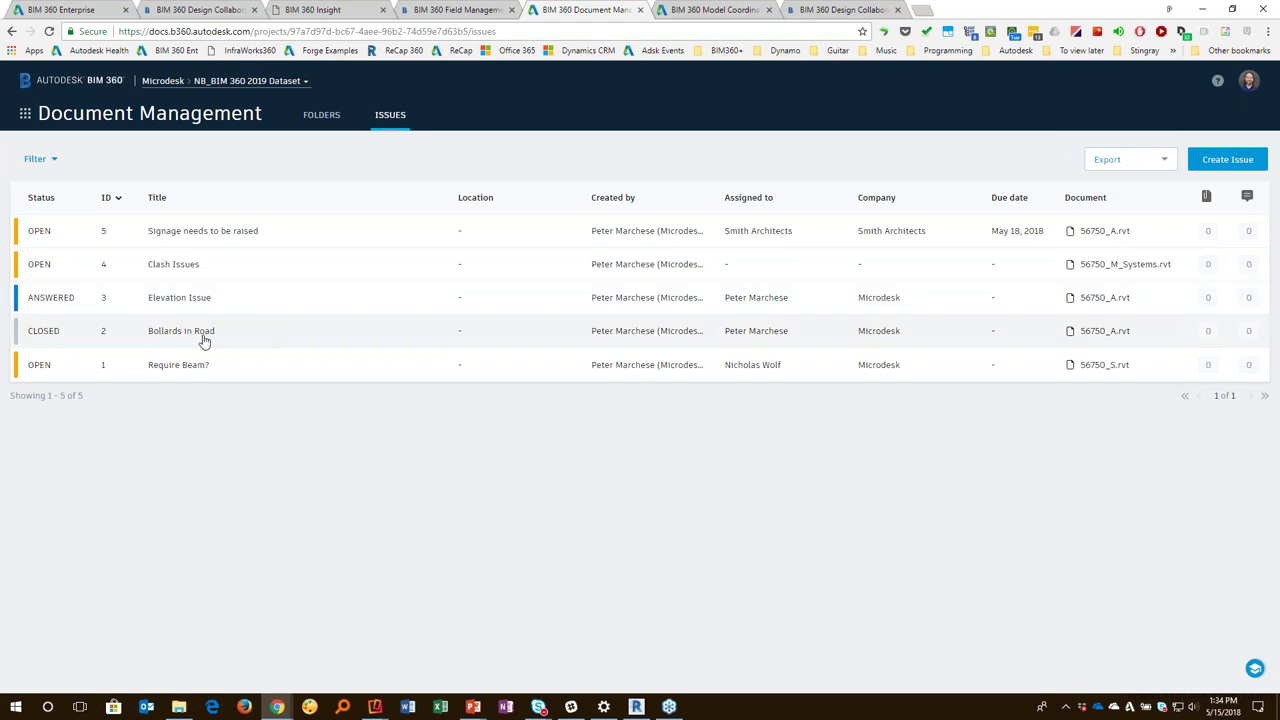
left_click(184, 274)
left_click(547, 265)
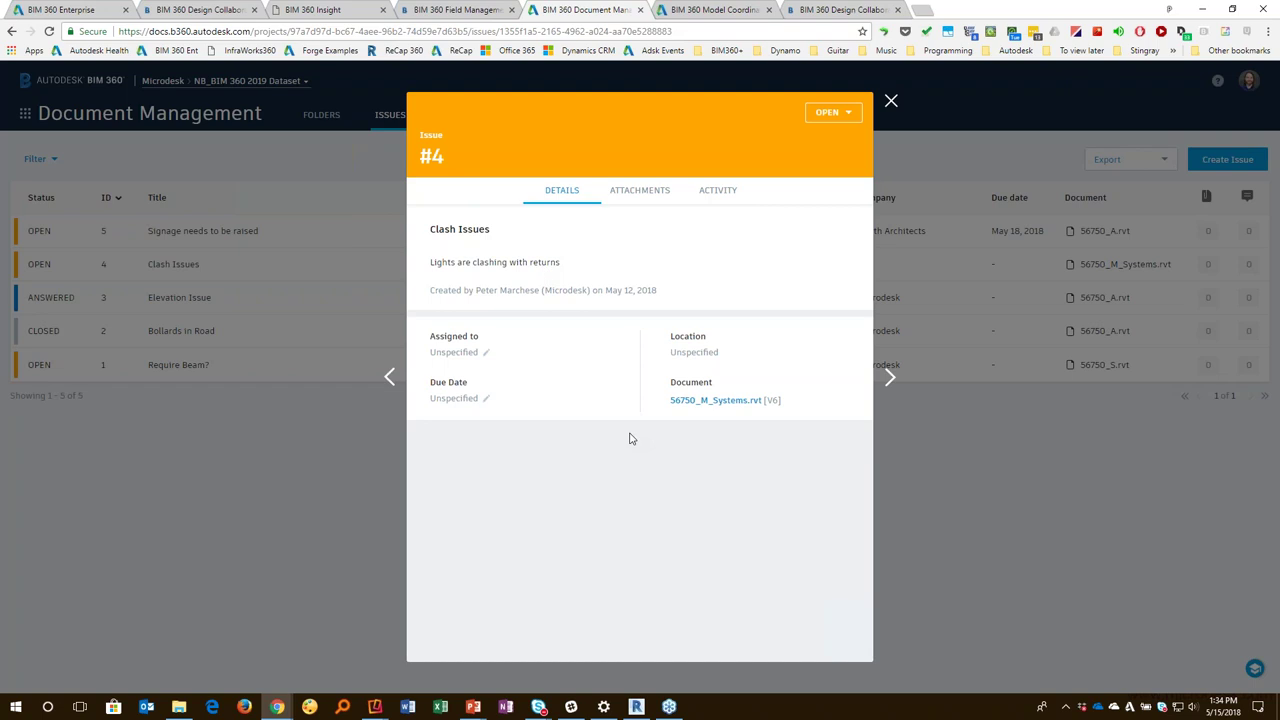
left_click(740, 404)
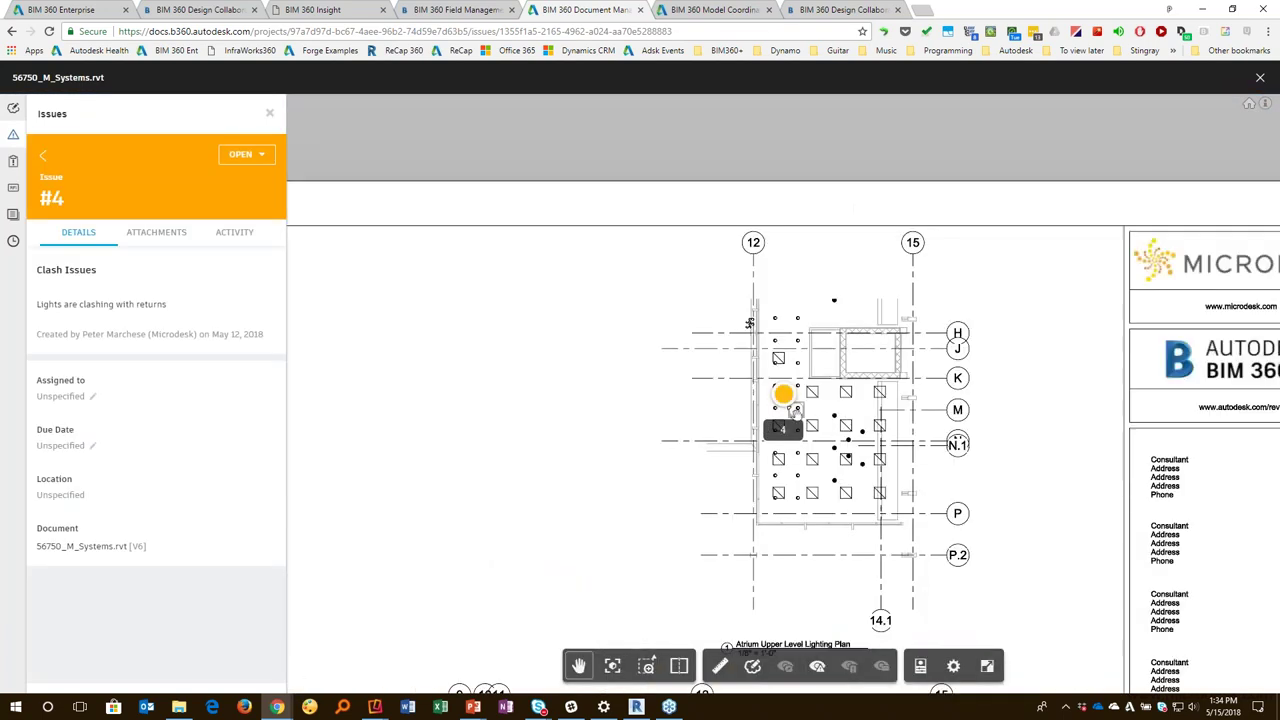
scroll(795, 407, "up", 5)
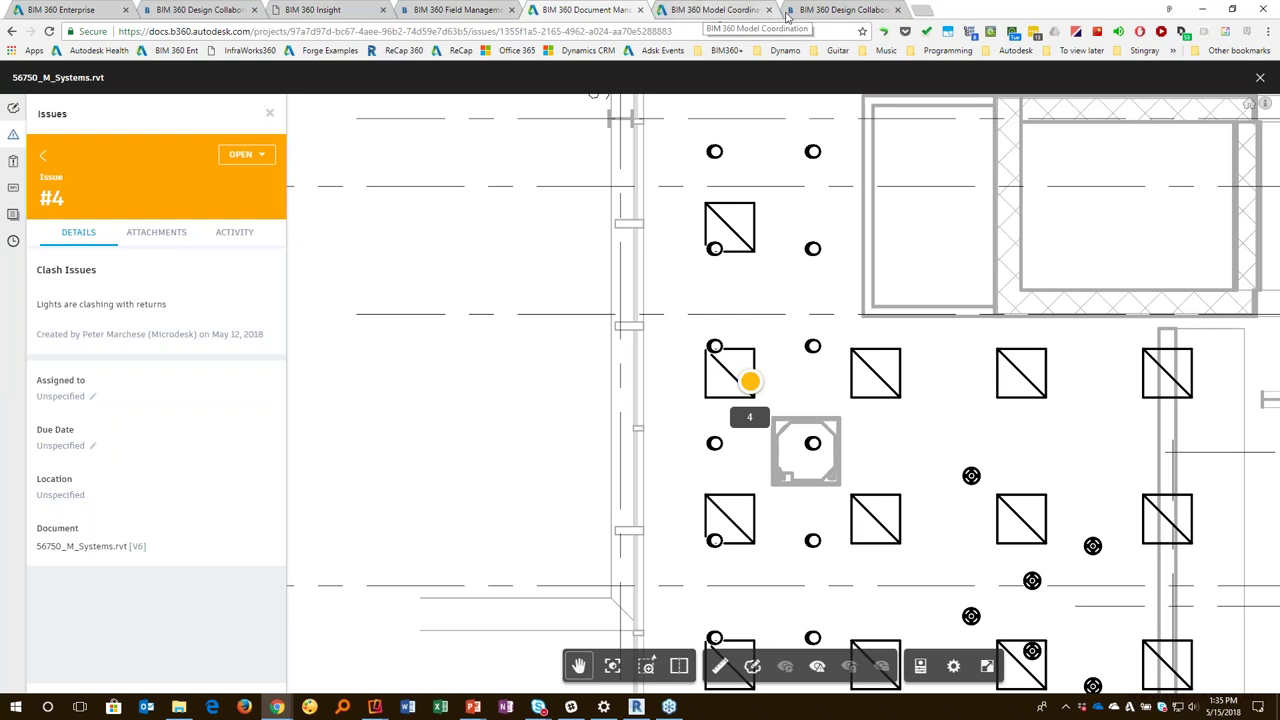
Step: Glance at Design Collaboration, close the 56750_M_Systems.rvt drawing and its issue details, and return to the project folders
left_click(836, 10)
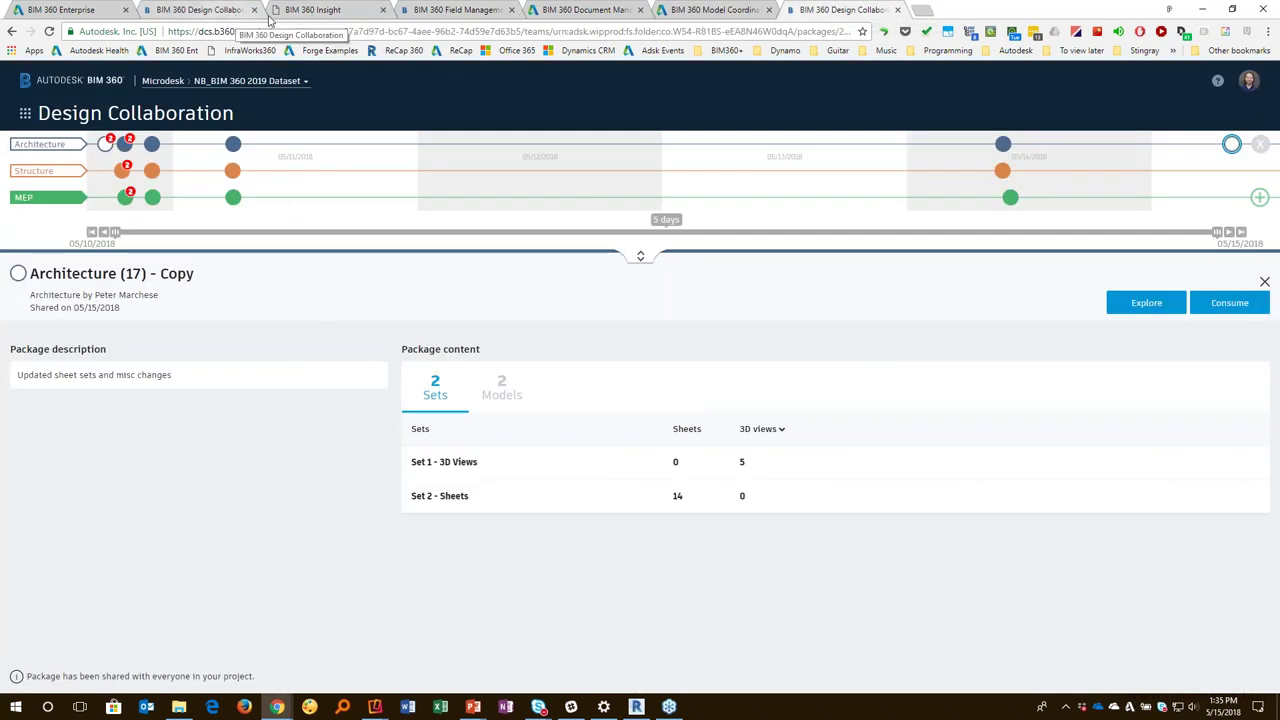
left_click(585, 10)
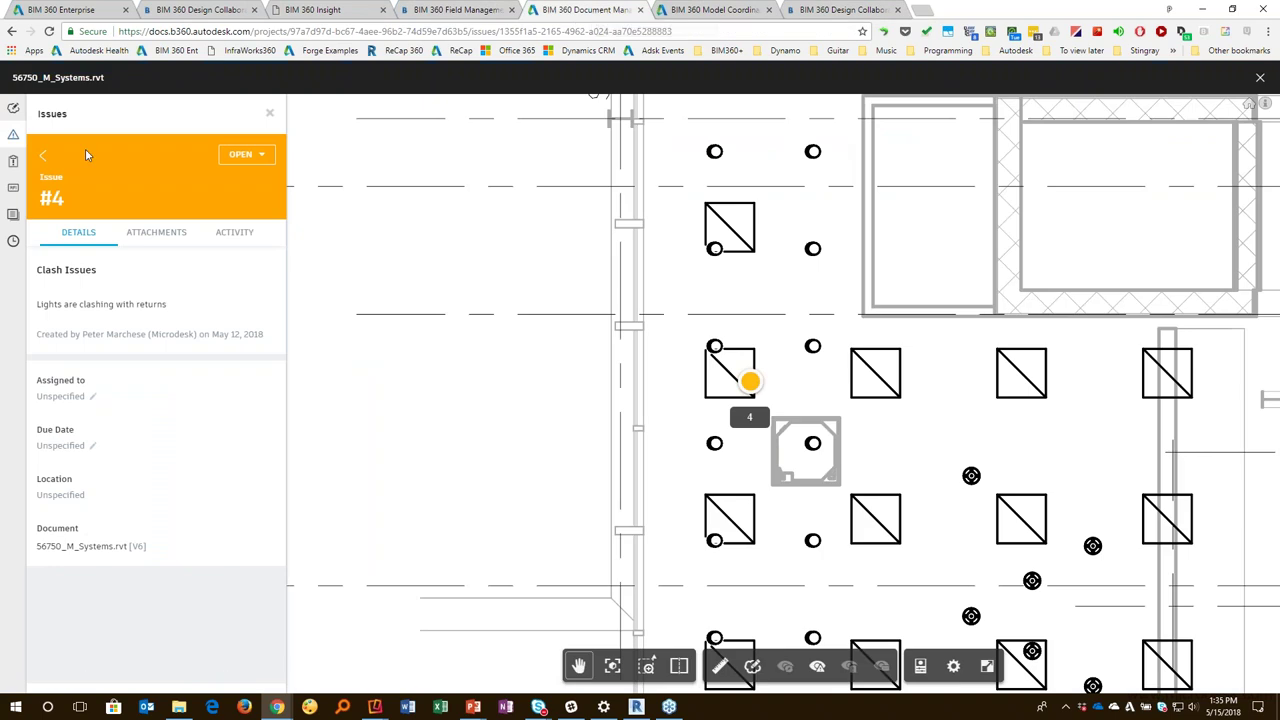
key("Escape")
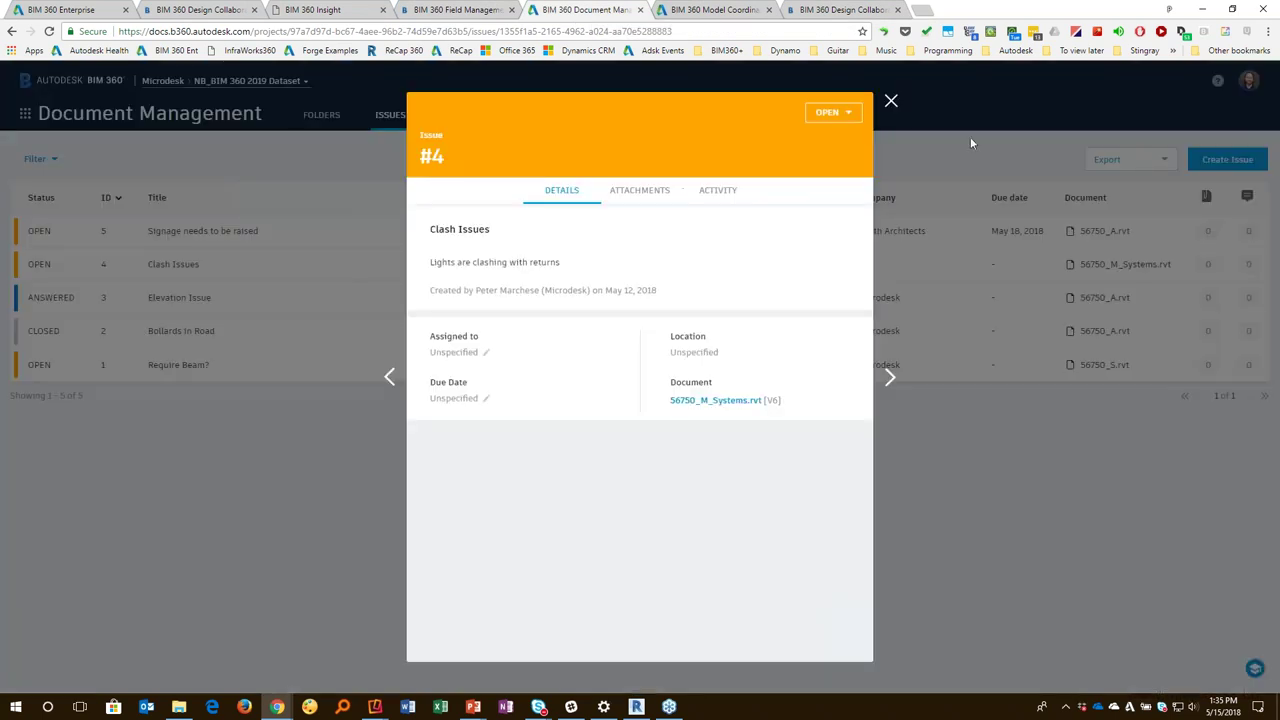
left_click(891, 101)
left_click(321, 115)
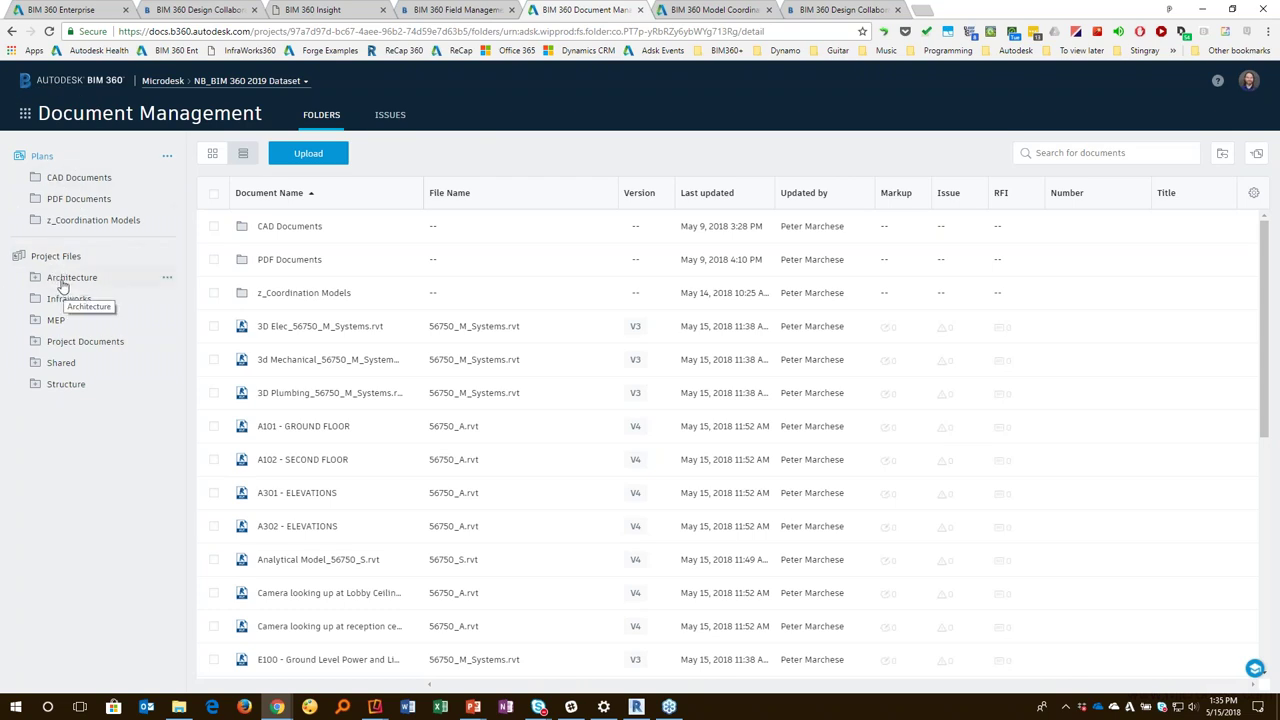
Step: Check the Design Collaboration team folders in Project Admin, and open the Architecture folder in Document Management
mouse_move(40, 286)
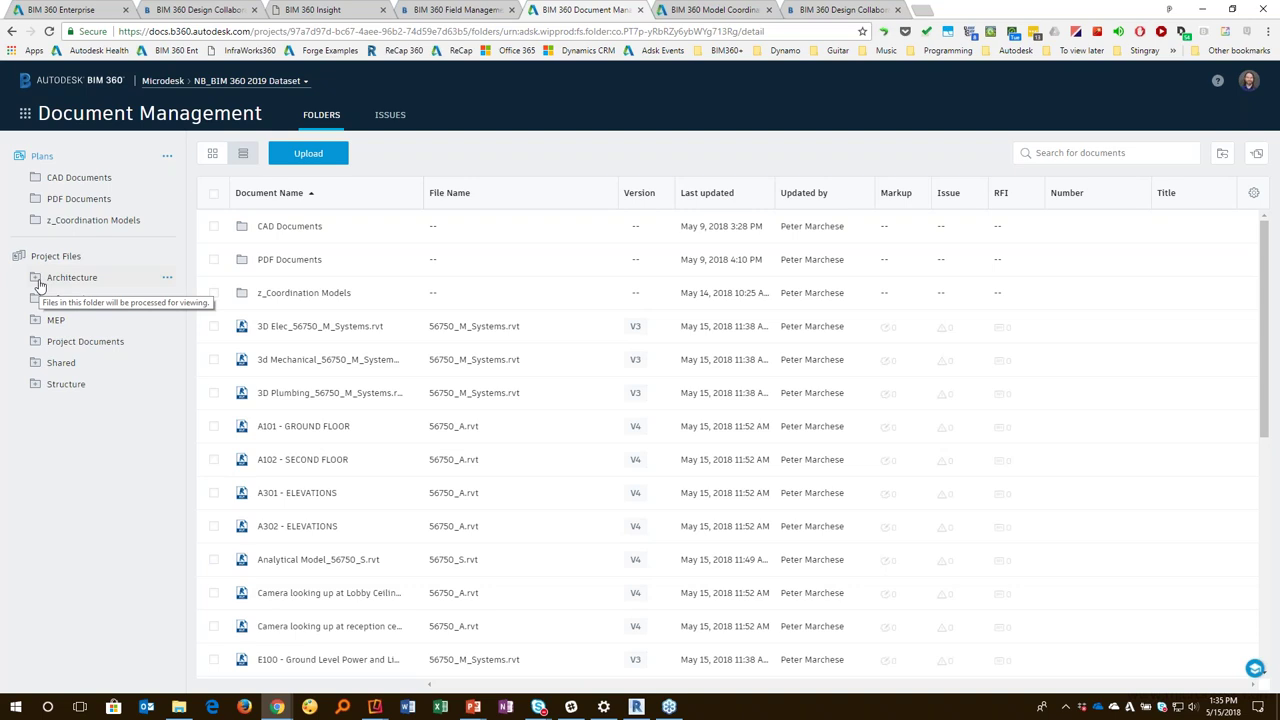
left_click(196, 13)
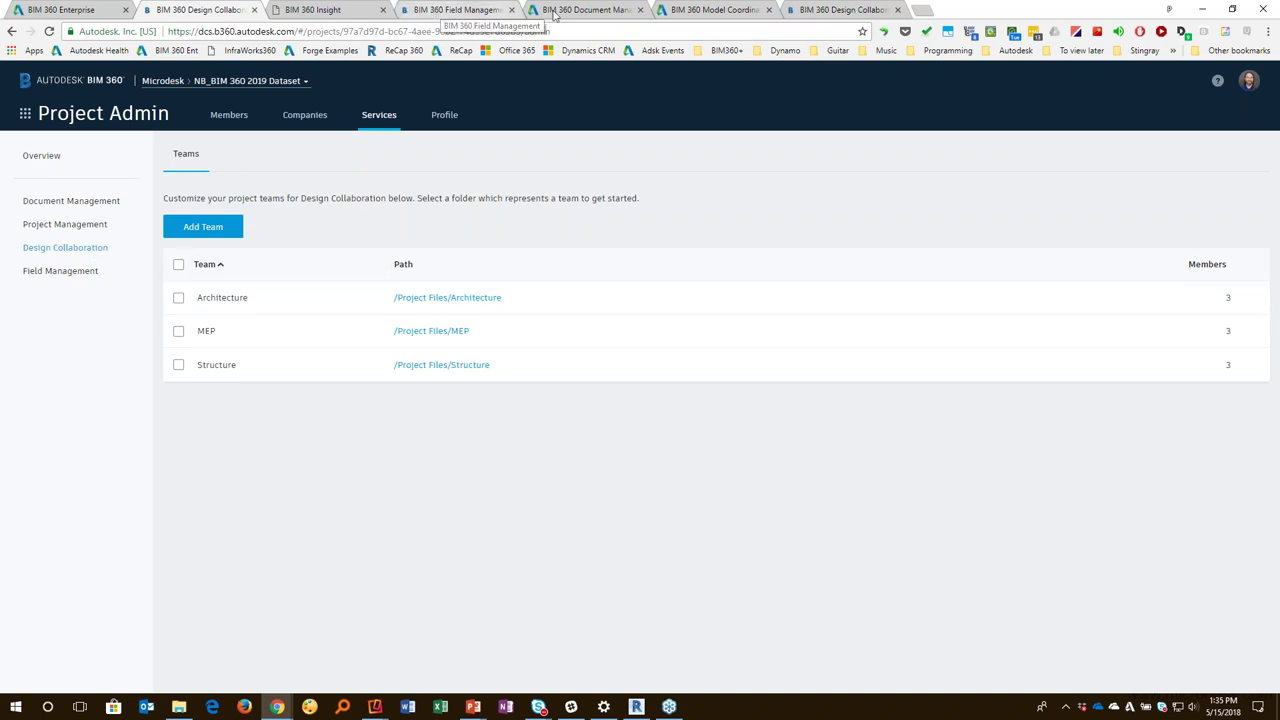
left_click(585, 10)
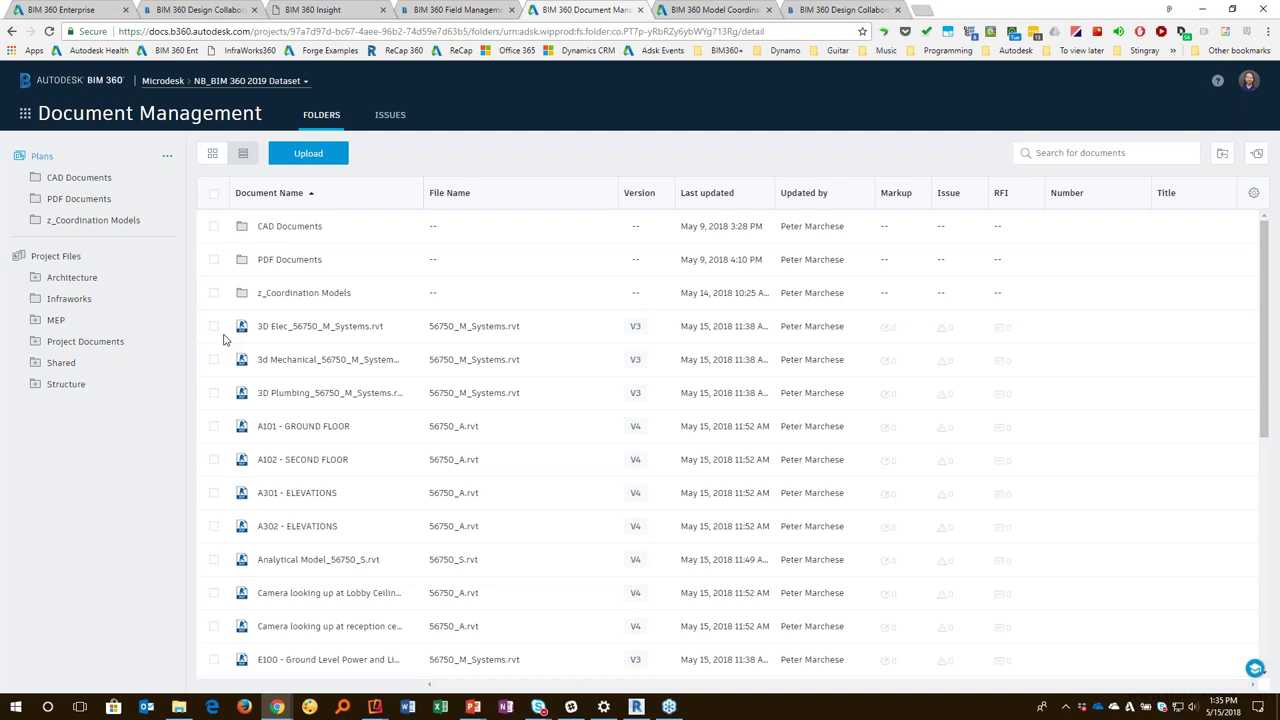
left_click(70, 280)
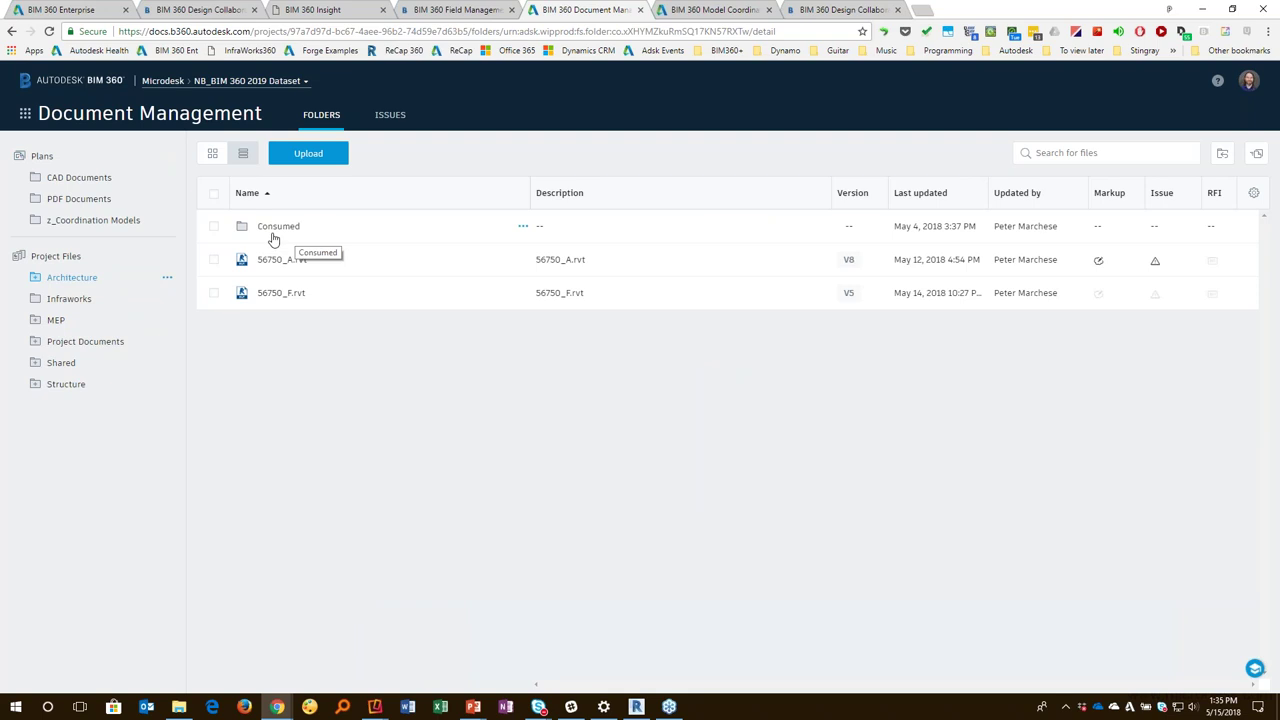
Step: Expand the Shared folder under Project Files, and switch to Account Admin
left_click(73, 368)
left_click(36, 366)
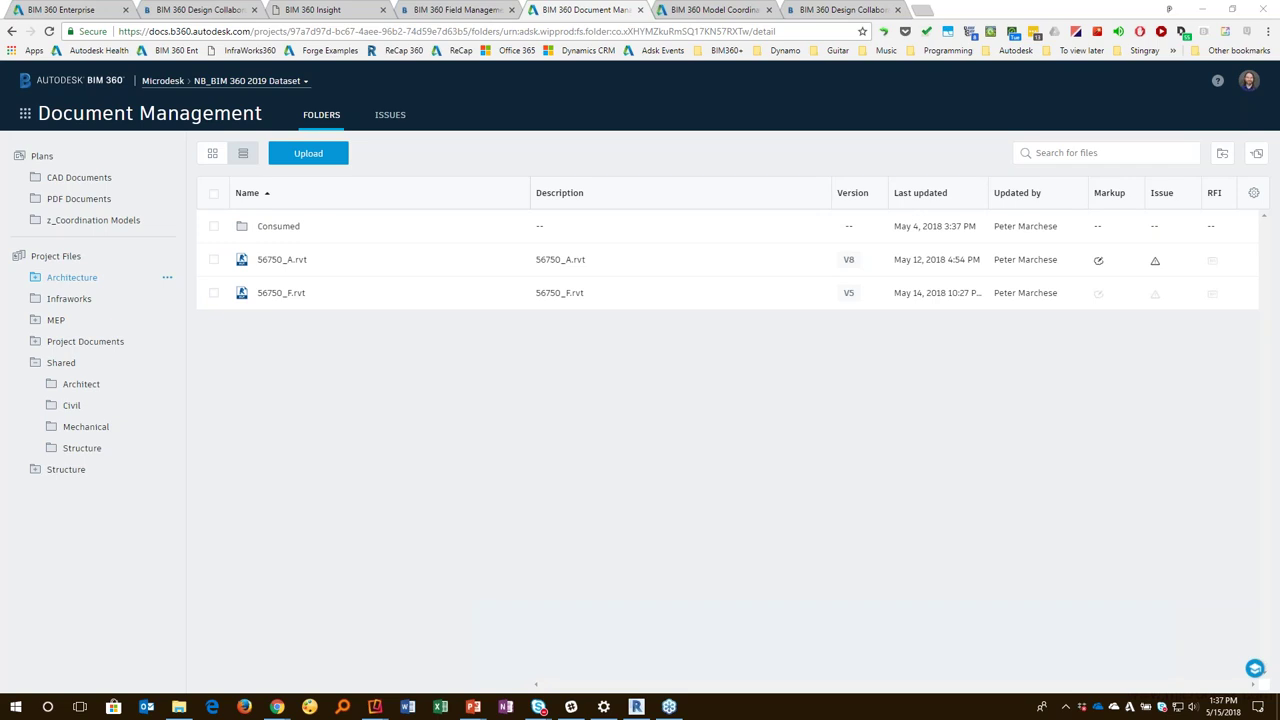
left_click(25, 115)
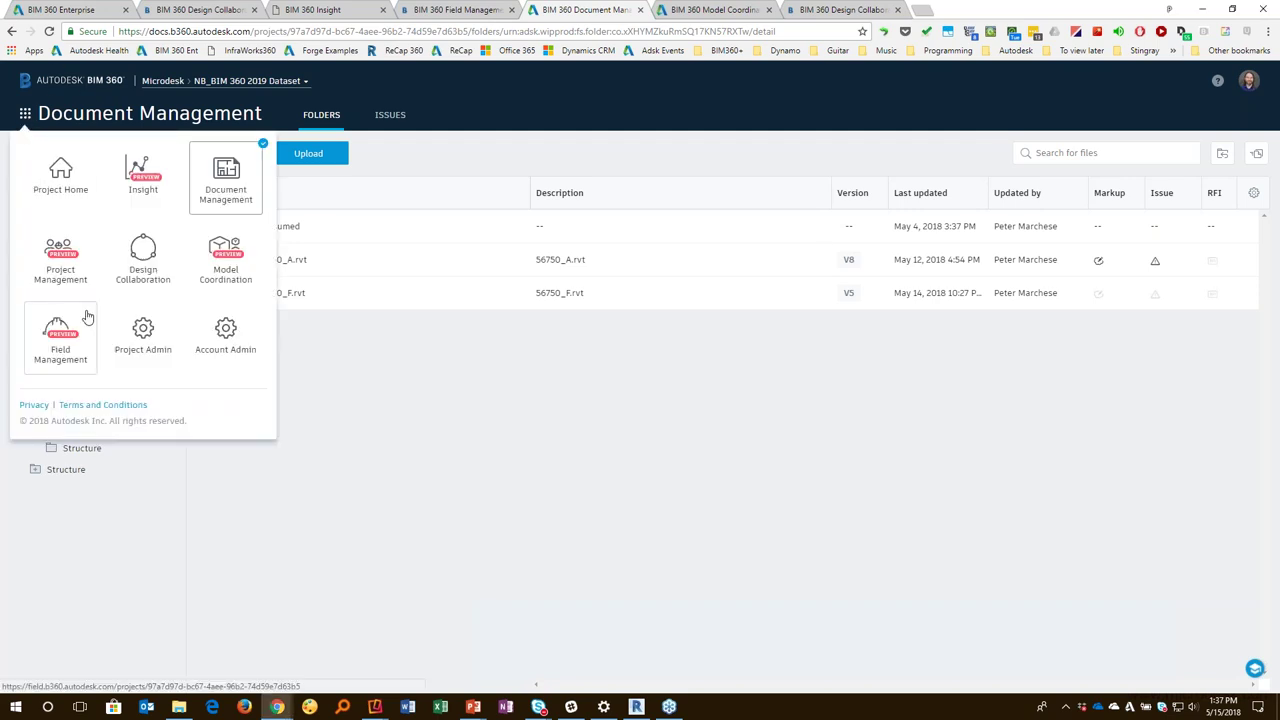
left_click(226, 329)
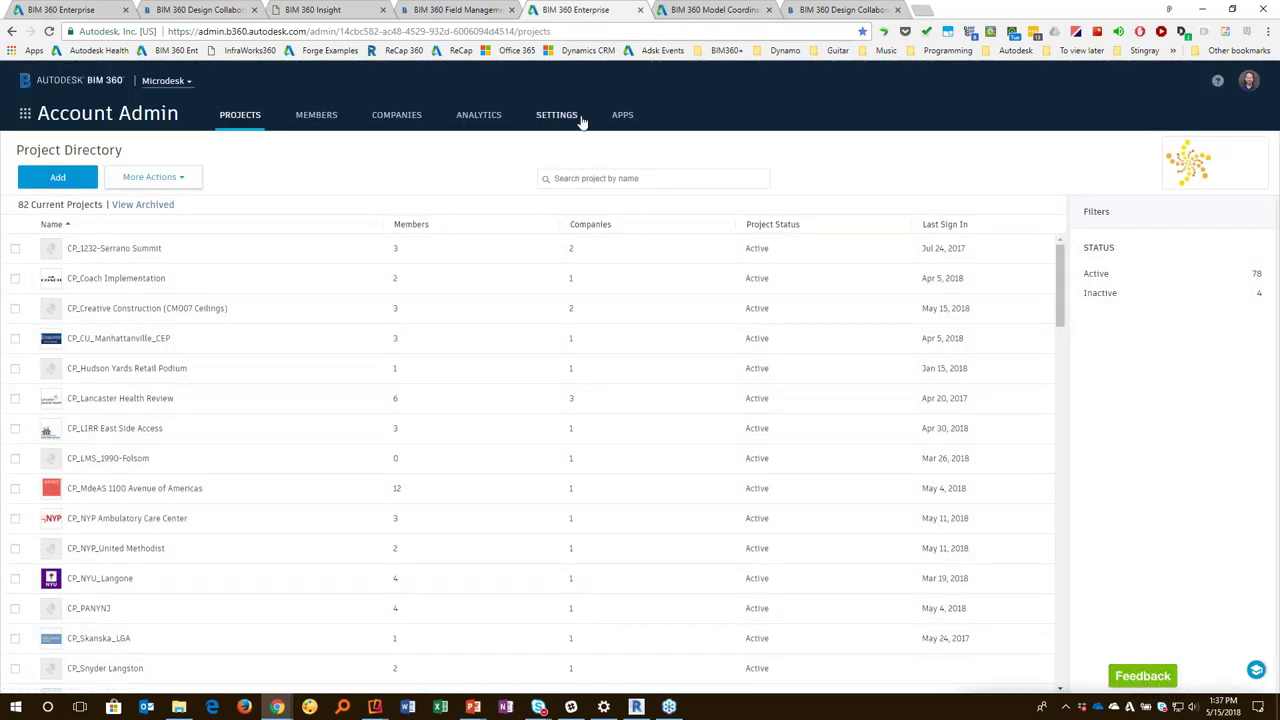
Step: Review the account's profile settings, its custom integrations and the account analytics overview
left_click(548, 118)
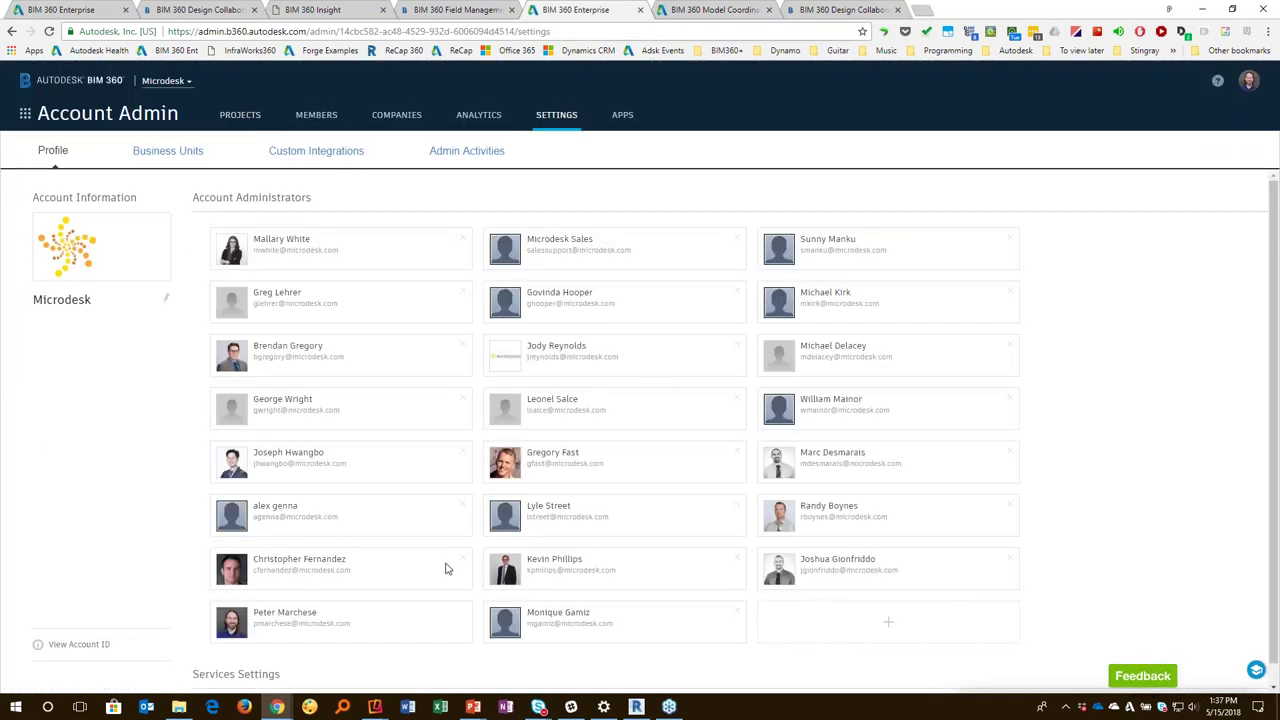
left_click(316, 151)
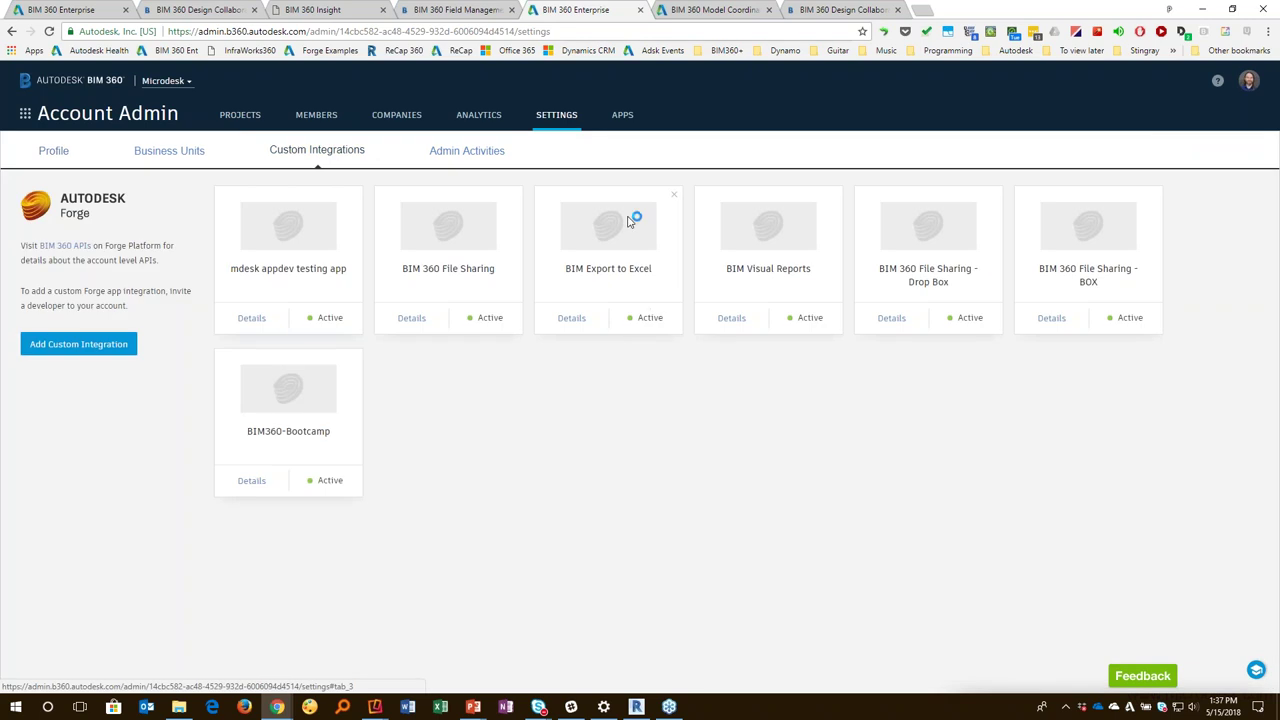
left_click(499, 121)
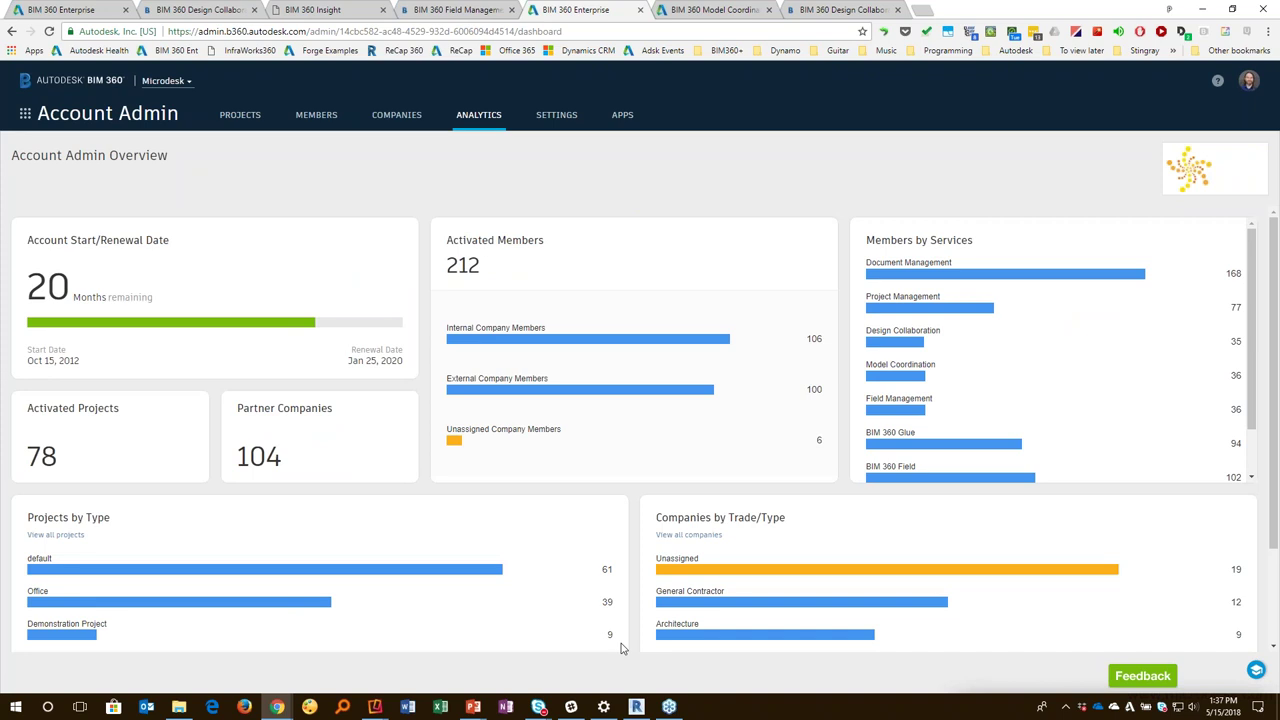
scroll(971, 385, "down", 2)
scroll(971, 385, "up", 2)
Step: Examine the Create Project Profile form from the project directory, and close it without creating a project
left_click(237, 120)
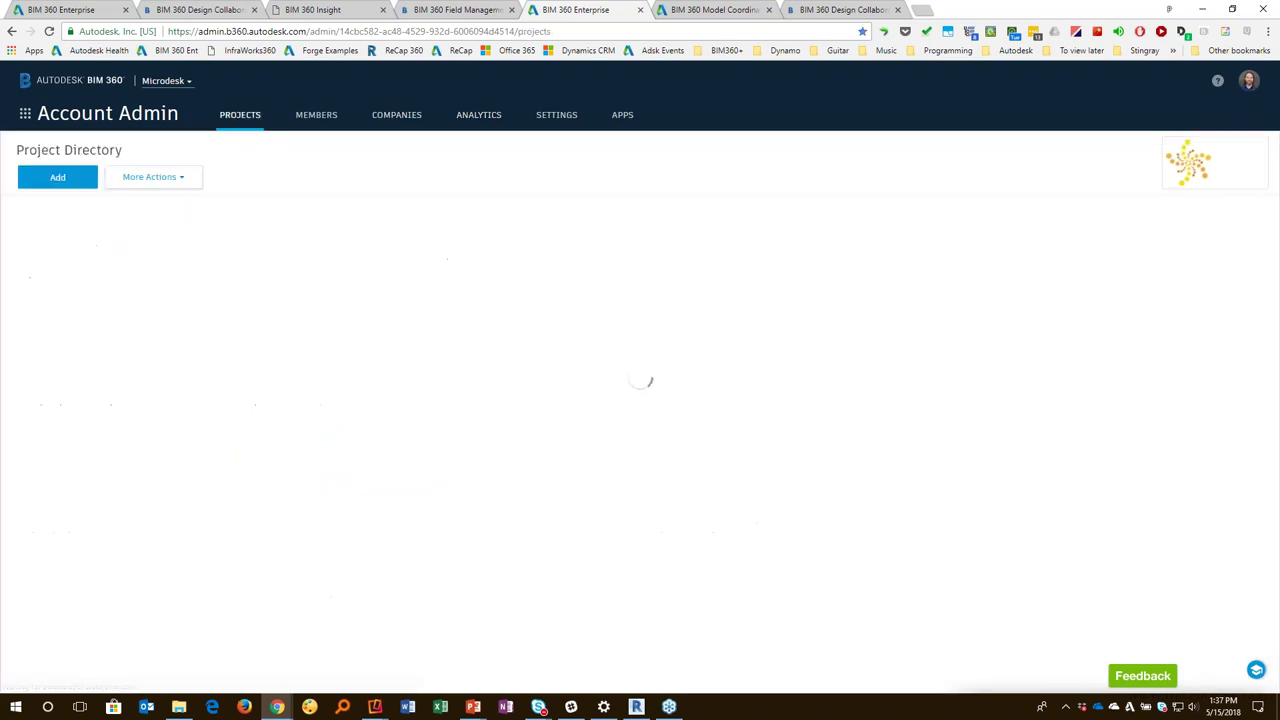
left_click(57, 177)
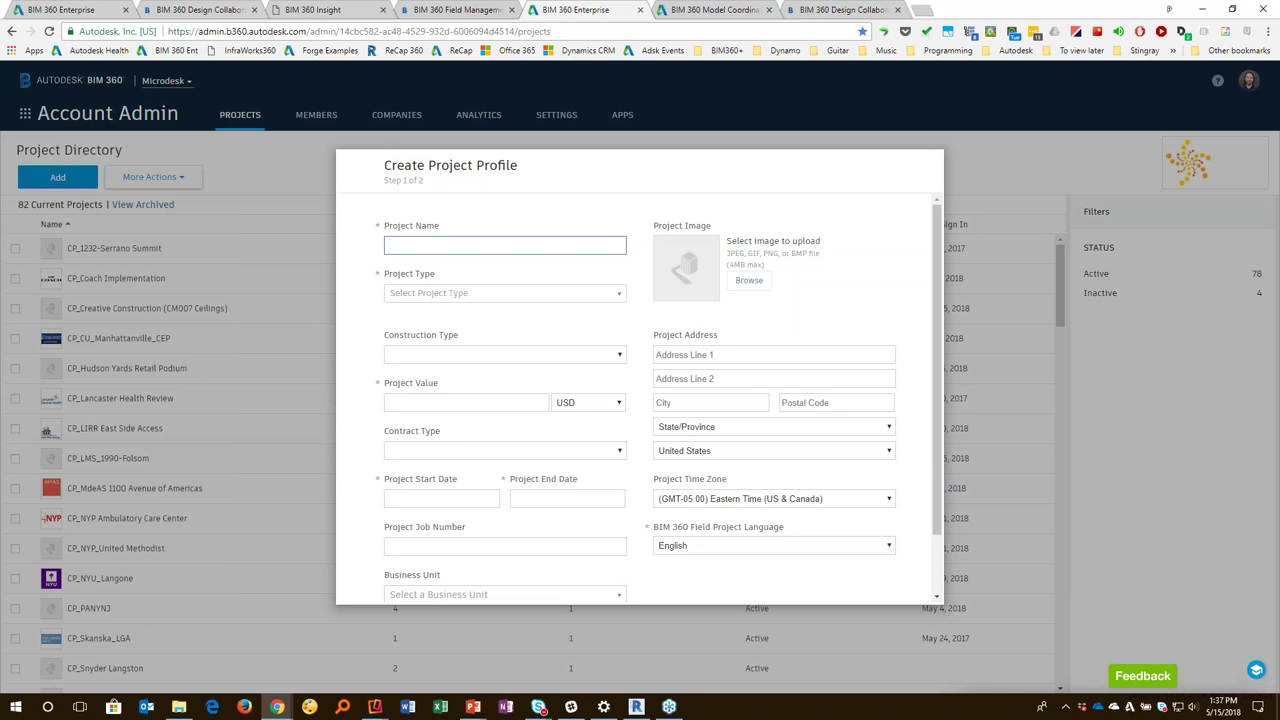
scroll(766, 560, "down", 1)
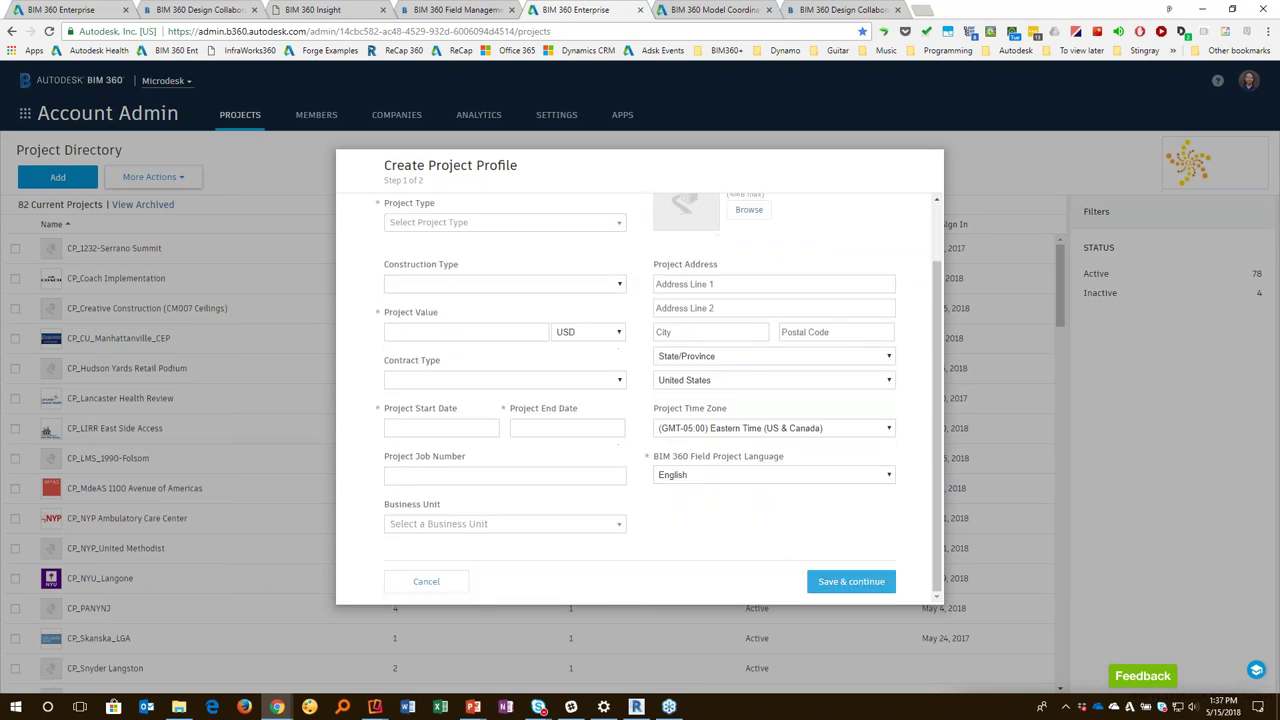
left_click(453, 584)
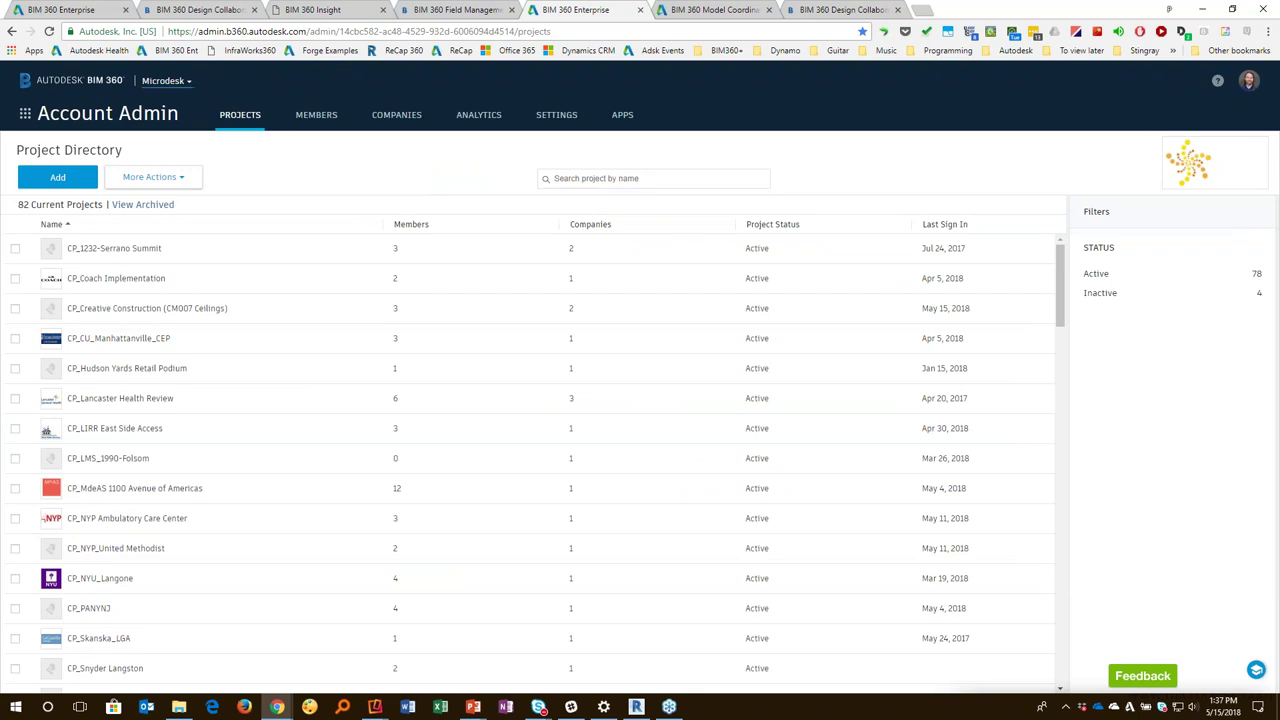
Step: Glance at the project switcher, search the project directory for 2019, and open the NB_BIM 360 2019 Dataset project
left_click(165, 80)
left_click(121, 112)
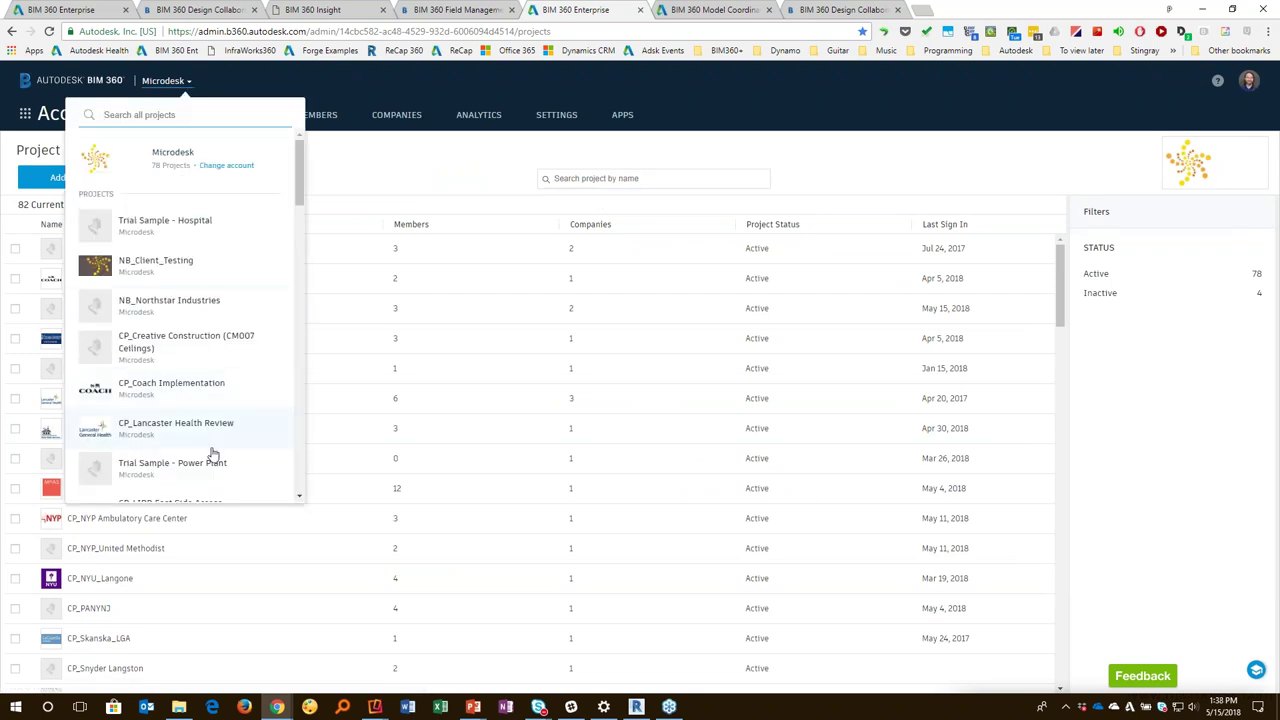
left_click(562, 175)
left_click(581, 182)
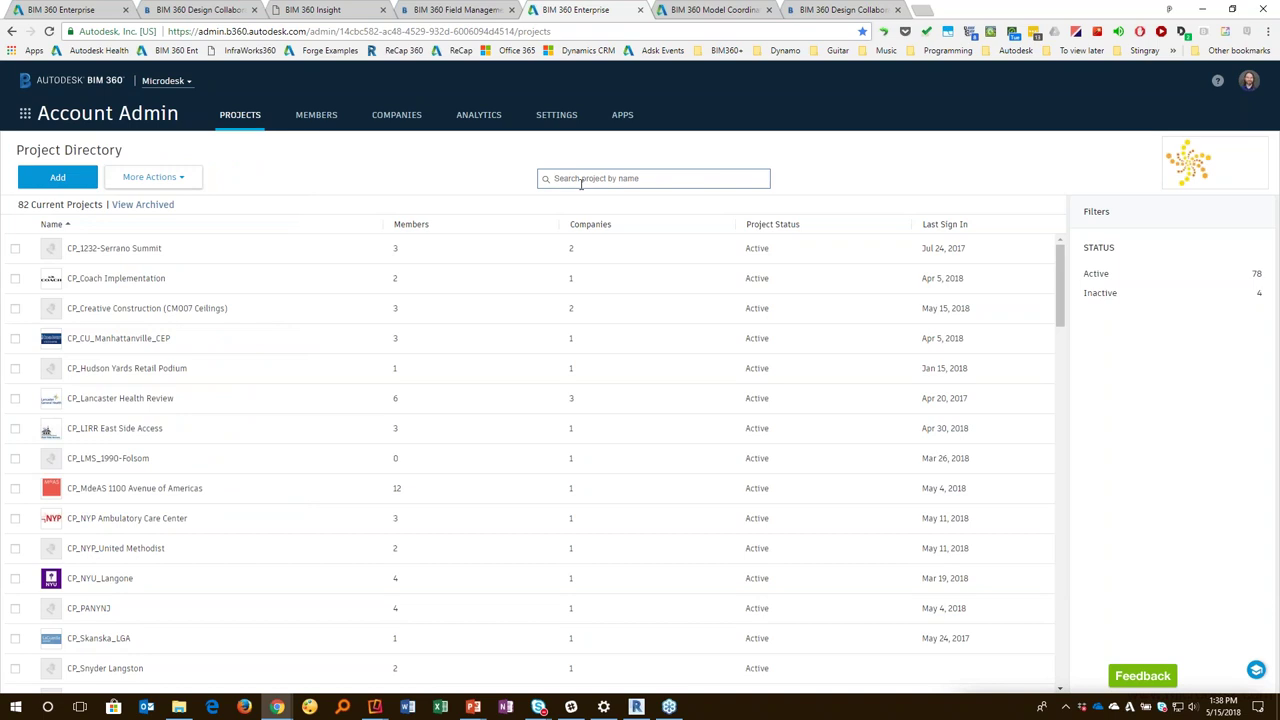
type("2019")
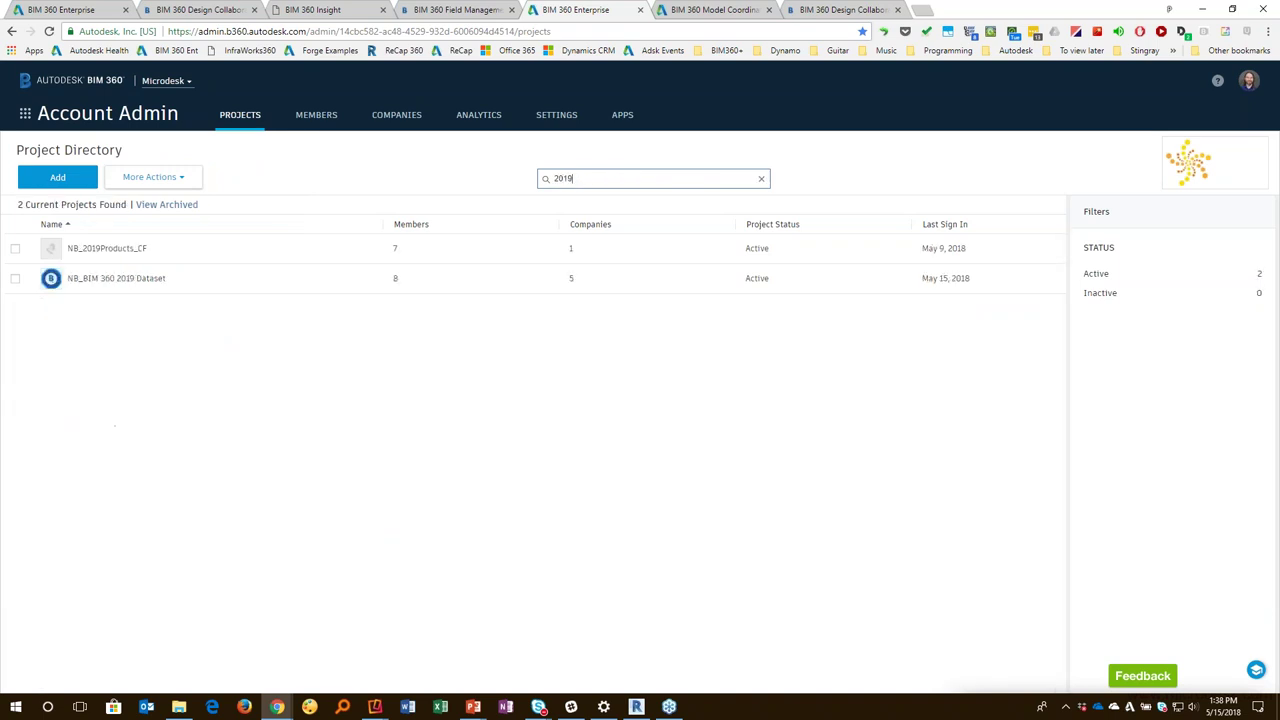
left_click(153, 278)
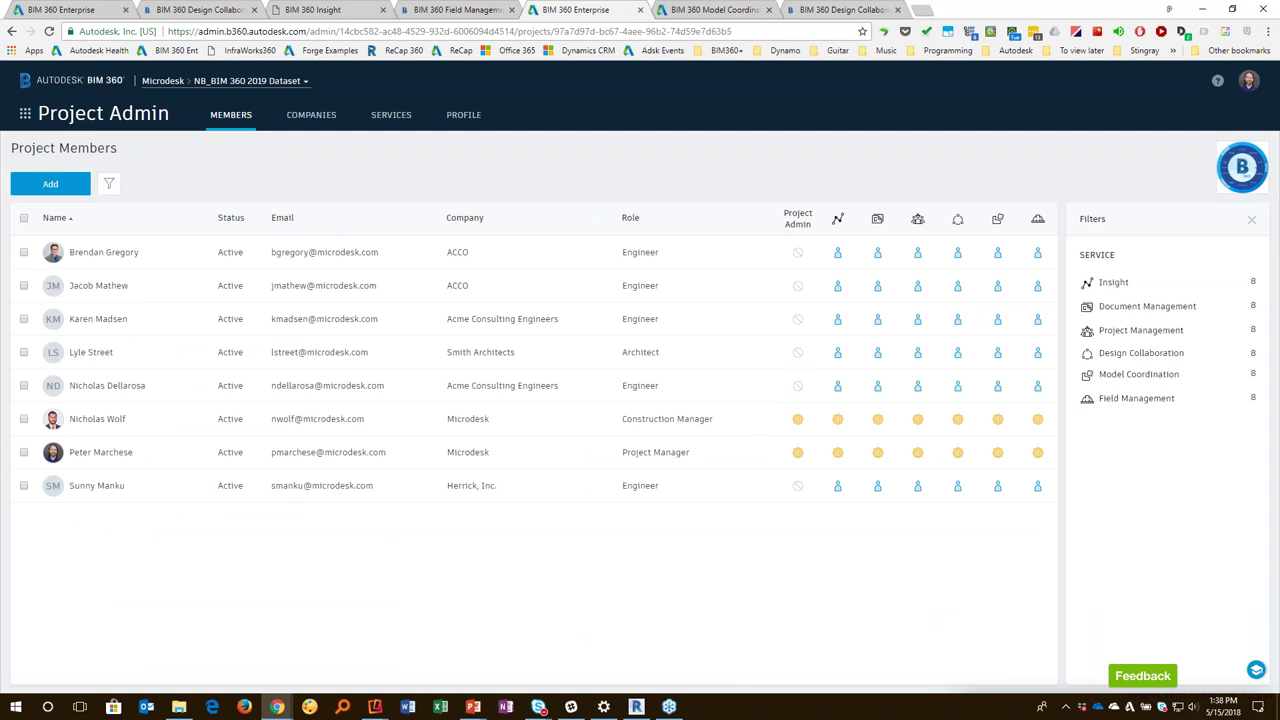
Step: Review the project's services overview, the Document Management activity log and the Design Collaboration teams
left_click(391, 114)
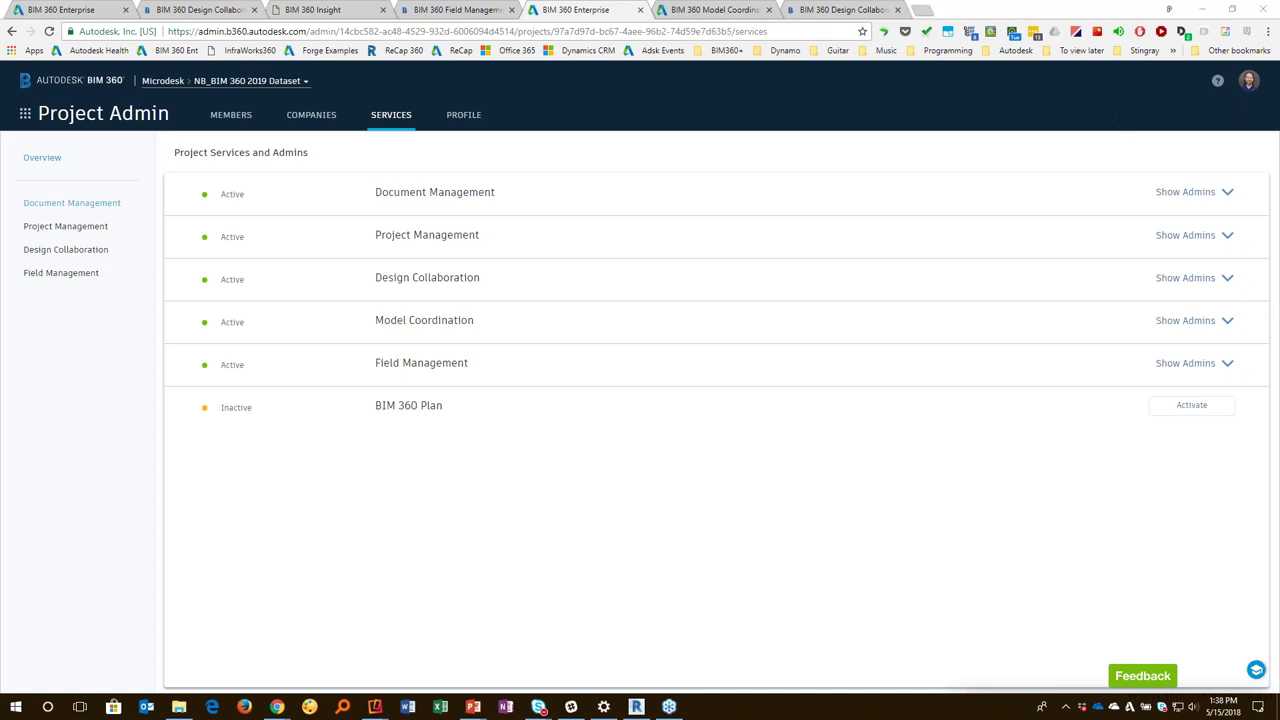
left_click(30, 202)
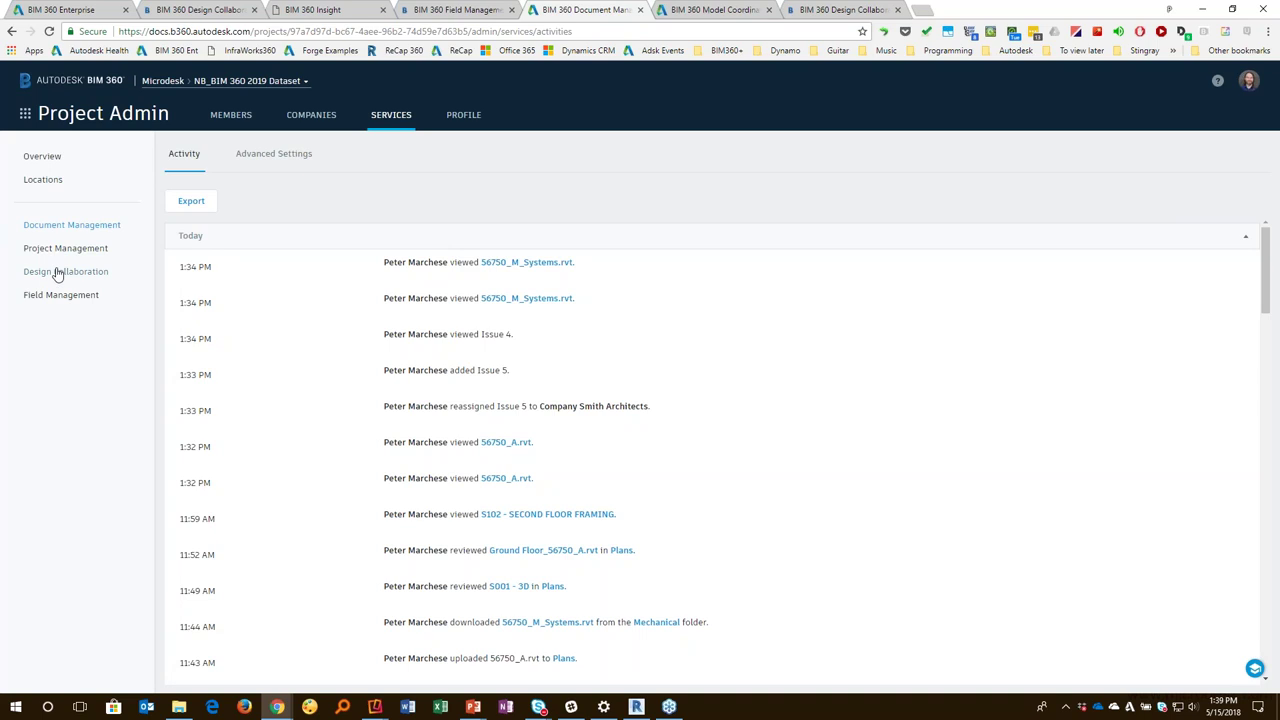
left_click(57, 272)
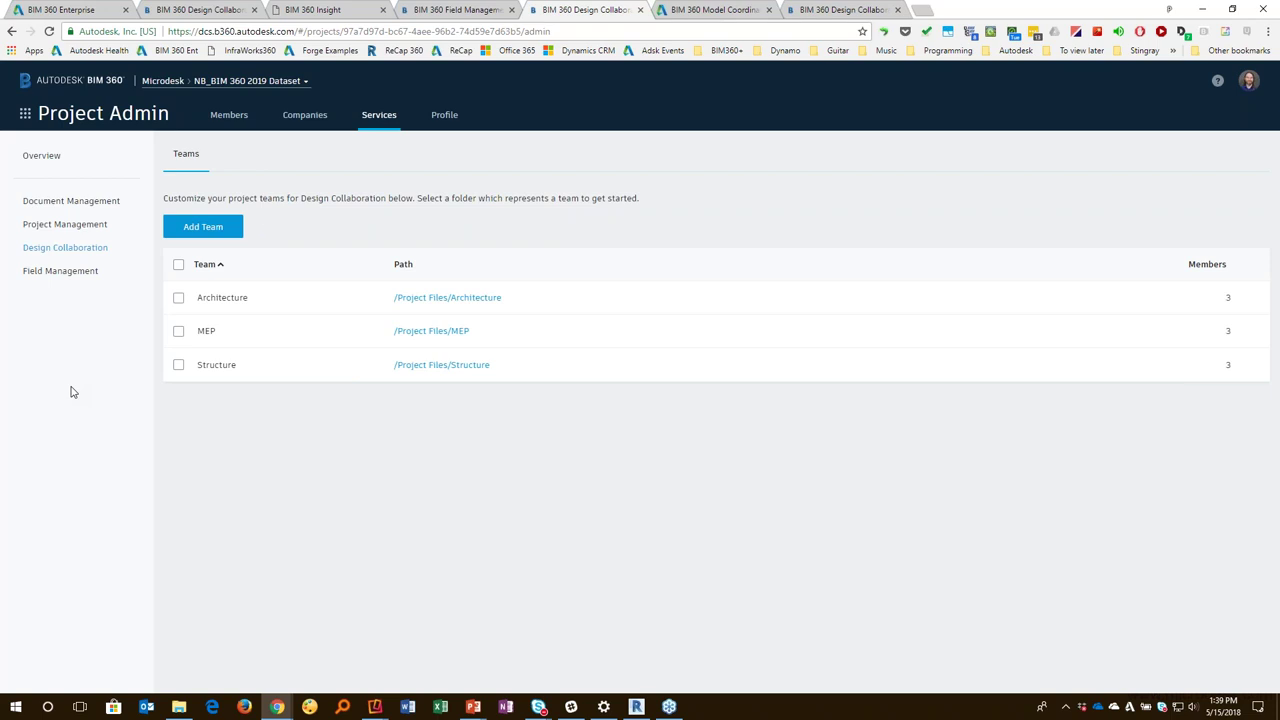
Step: Switch to Revit to show the collaboration tools for the 56750_A.rvt model, and return to the browser
left_click(636, 707)
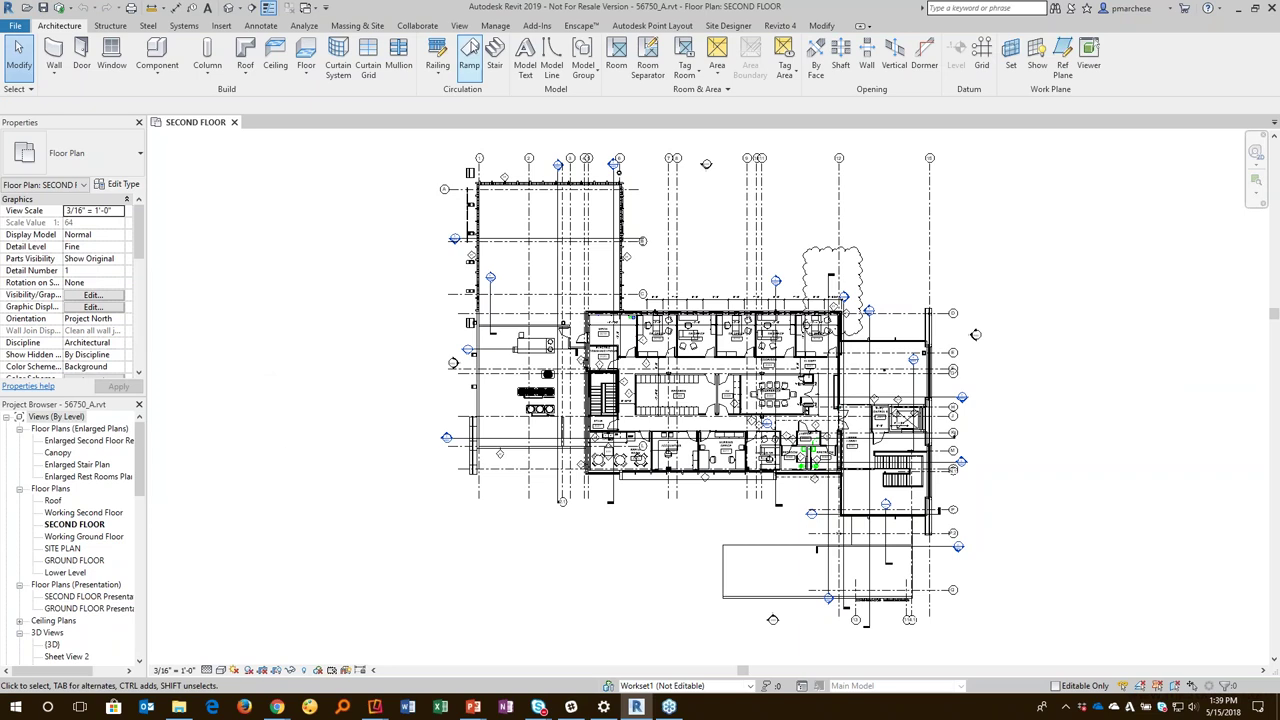
left_click(418, 25)
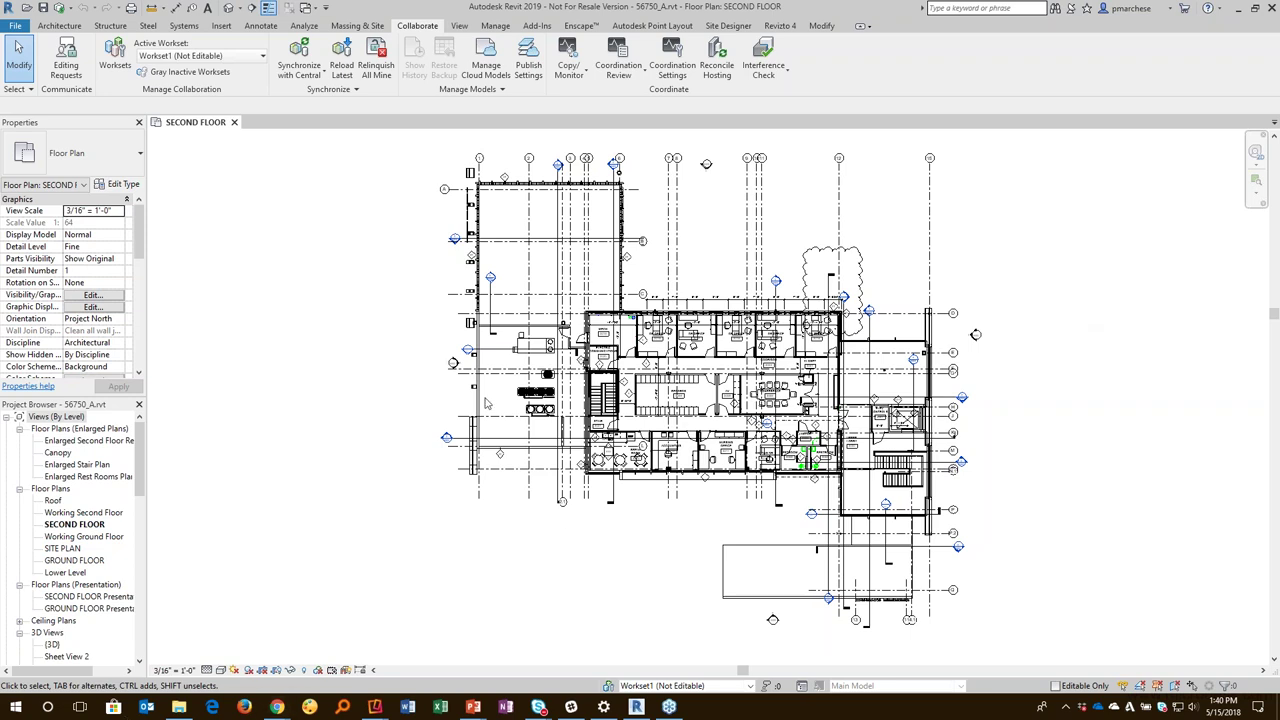
mouse_move(277, 707)
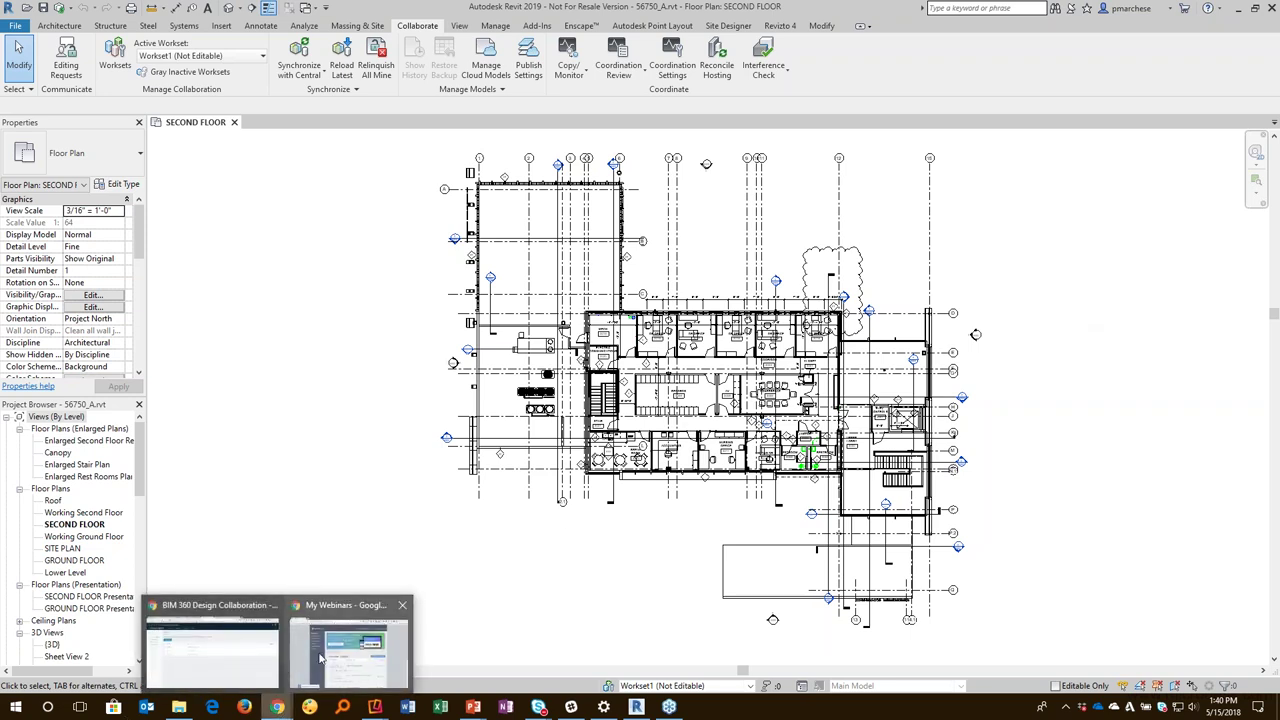
left_click(323, 658)
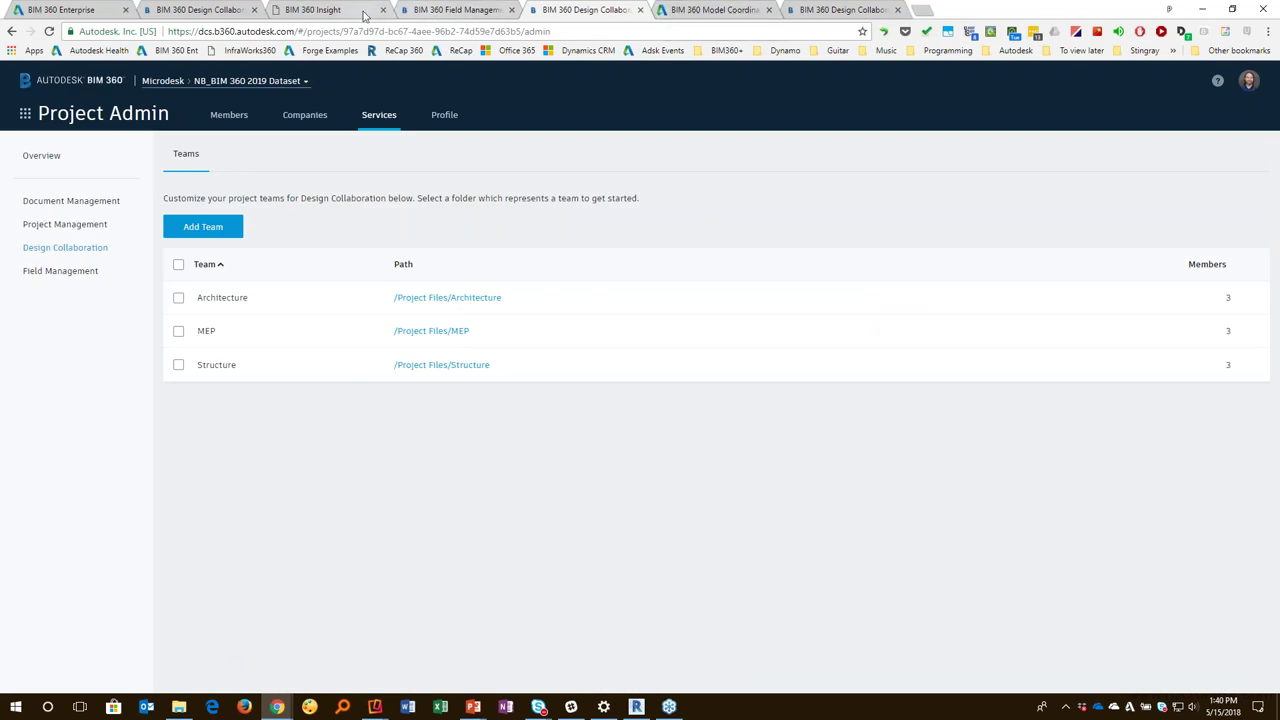
Step: Go back to Document Management from the other open Project Admin page
left_click(195, 10)
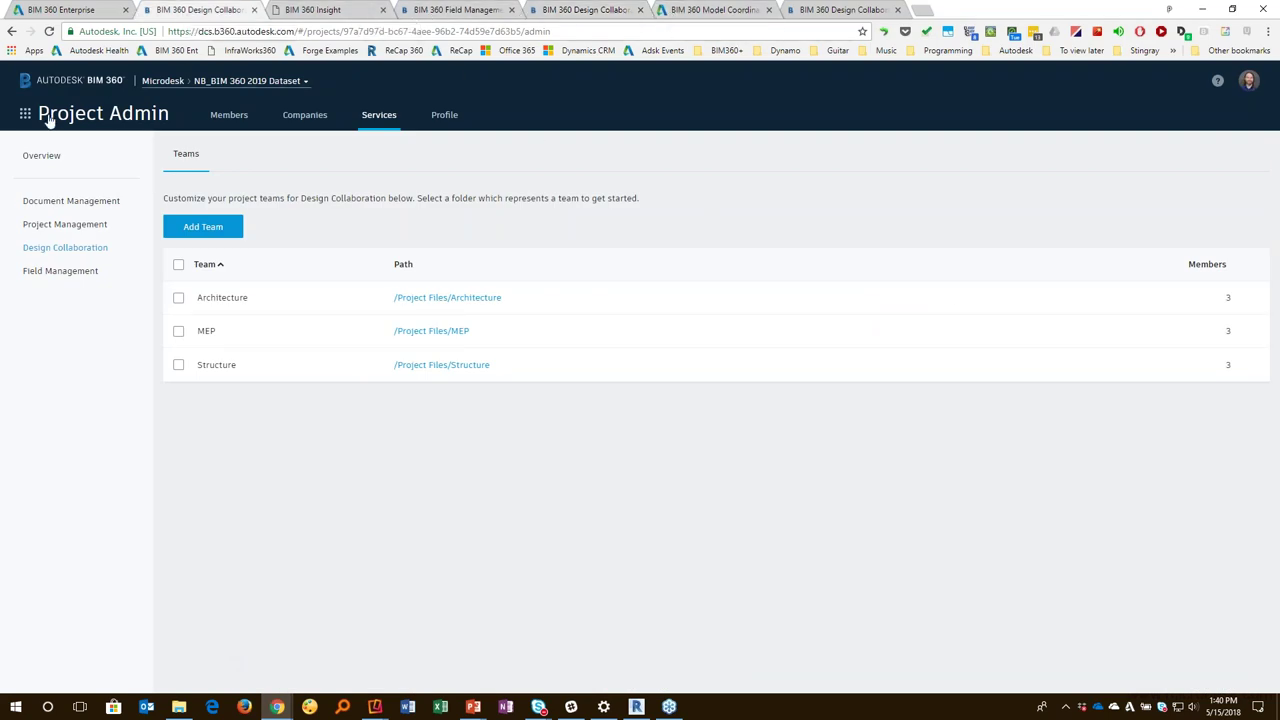
left_click(25, 114)
left_click(226, 178)
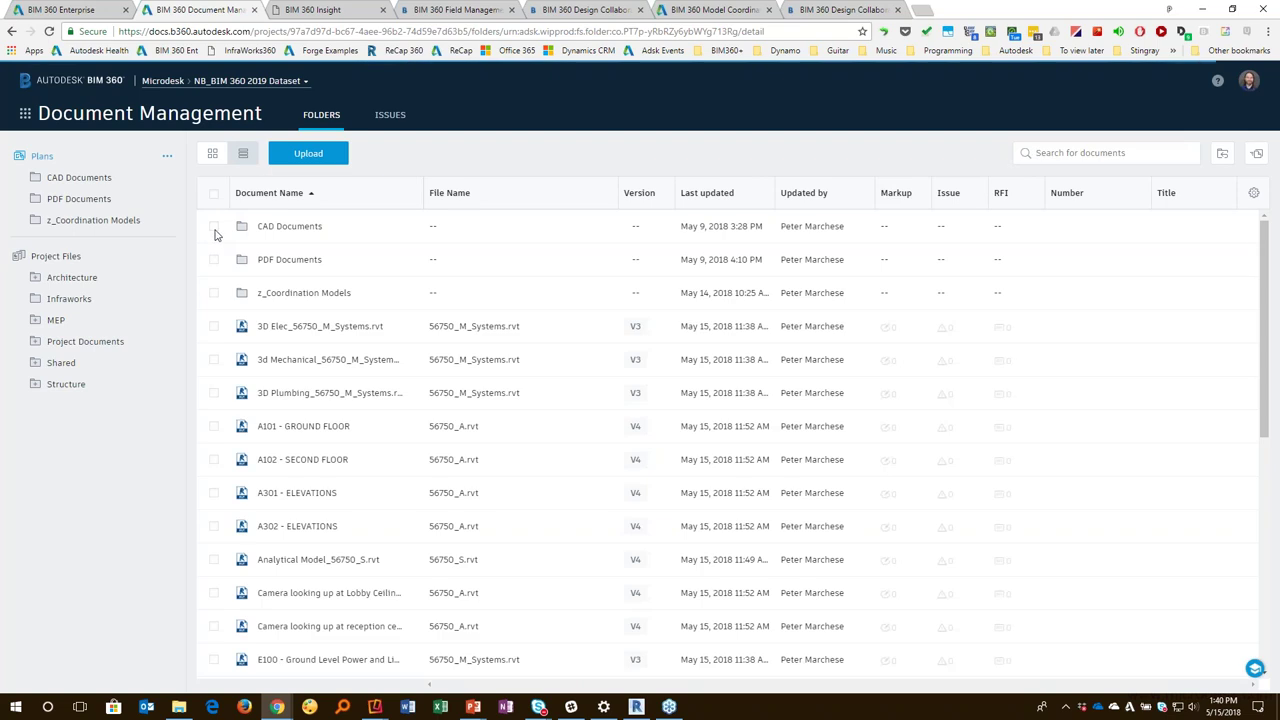
Step: Compare the actions offered for the CAD Documents folder and 3D Elec_56750_M_Systems.rvt in Plans, and the Architecture folder in Project Files
left_click(214, 227)
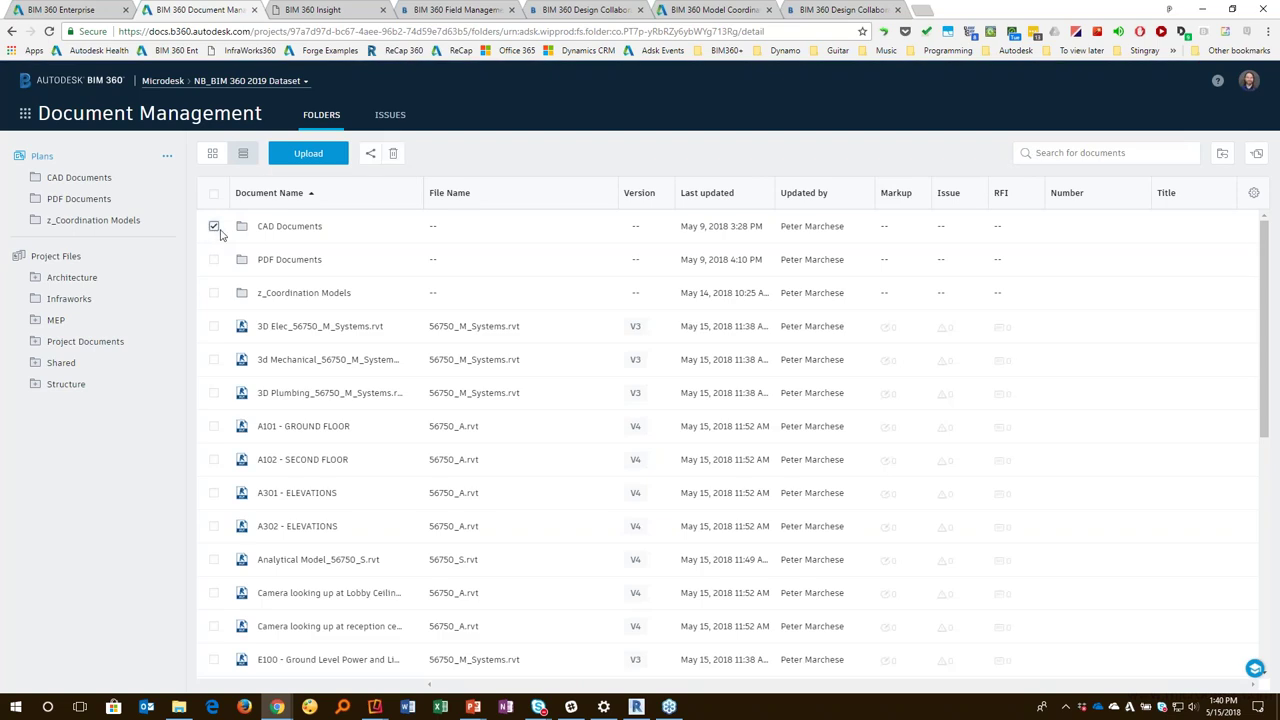
left_click(416, 227)
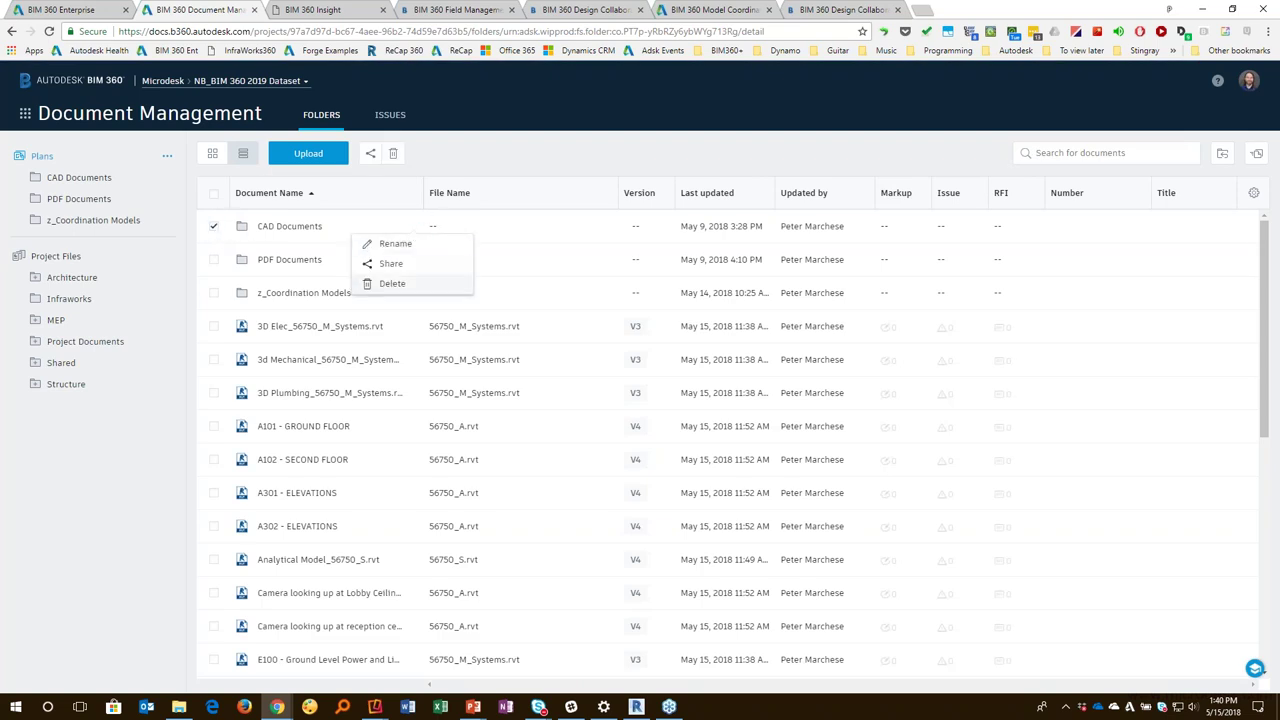
left_click(214, 227)
left_click(213, 328)
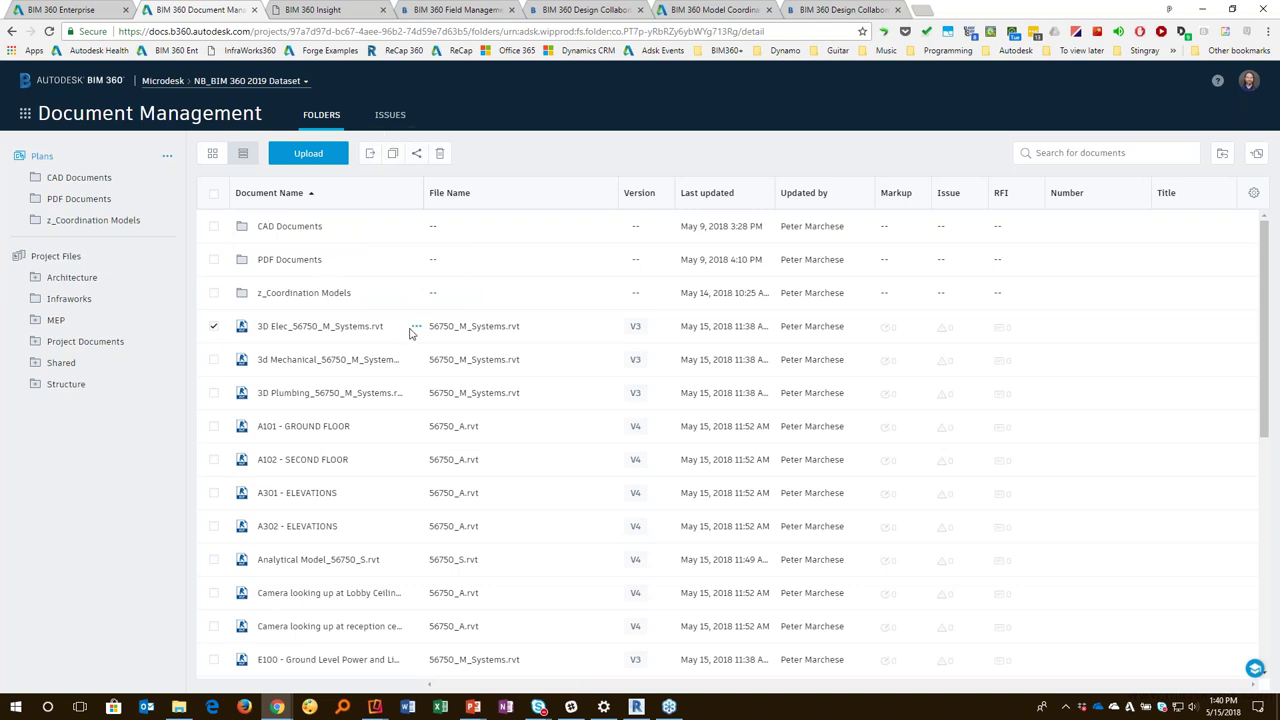
left_click(55, 259)
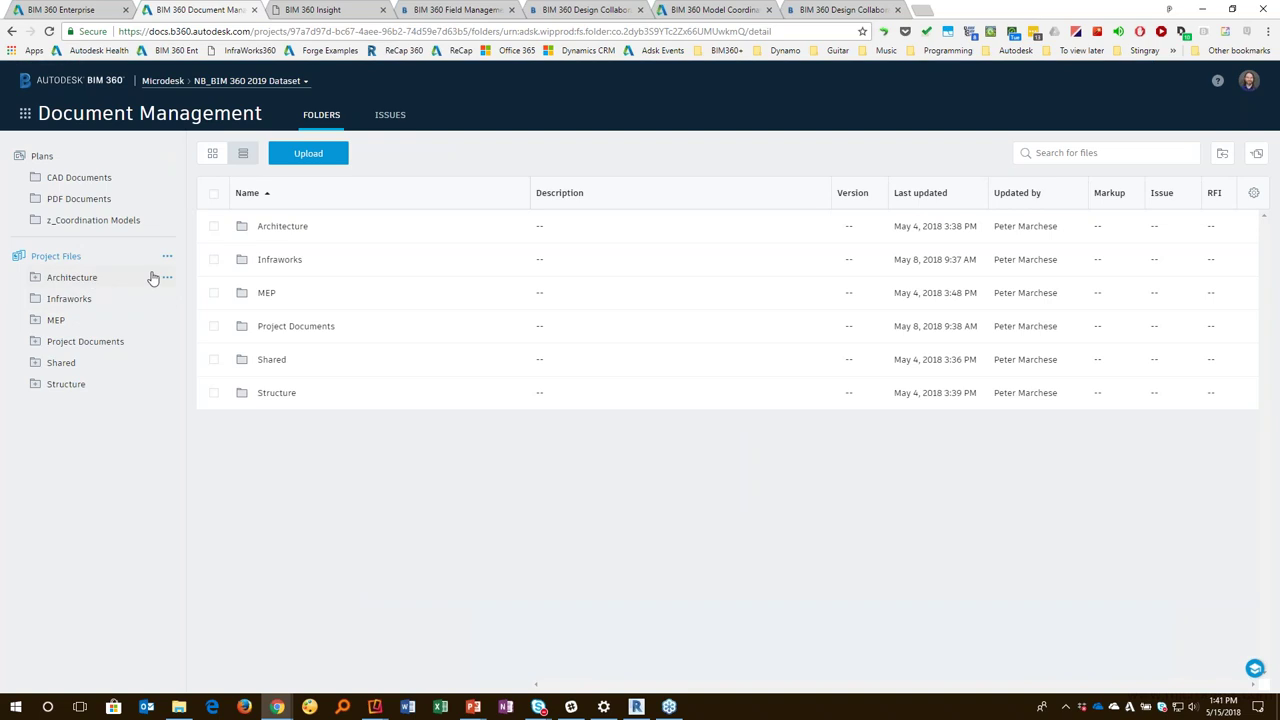
left_click(213, 226)
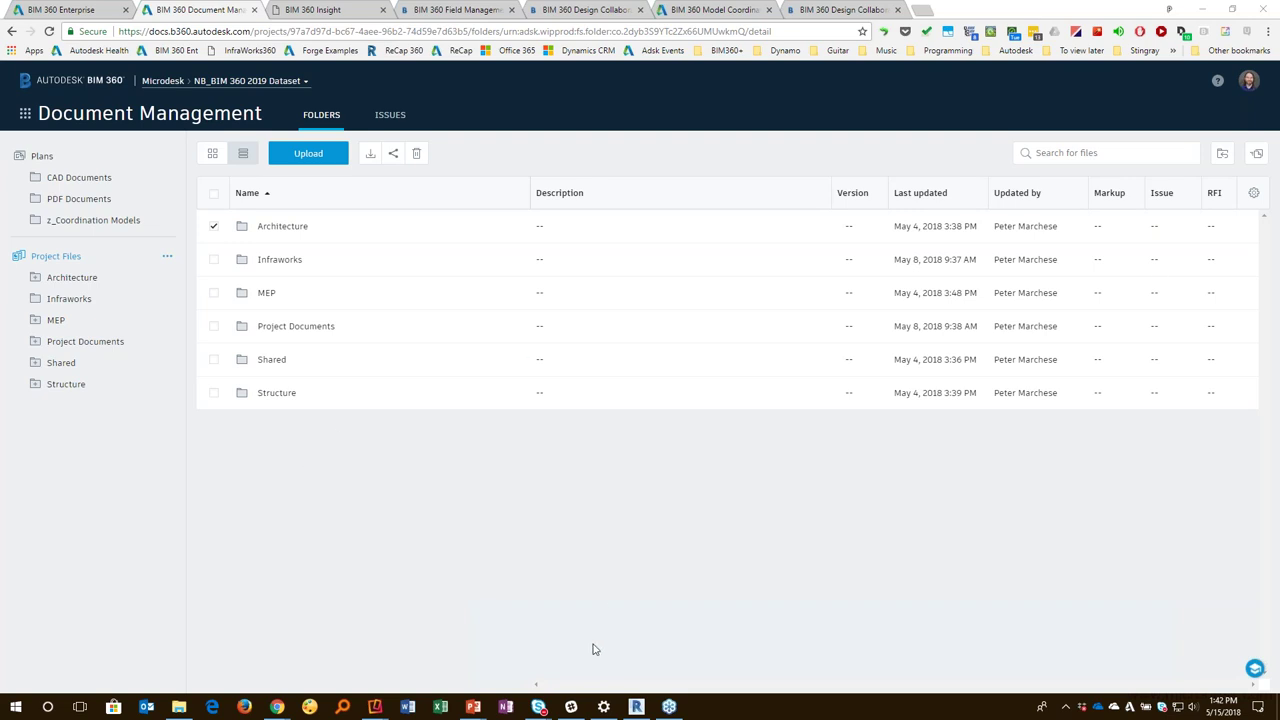
Step: Switch to the PowerPoint slide show and advance to the App Add-ins / Forge Customizations slide with its Autodesk App Store picture
mouse_move(476, 710)
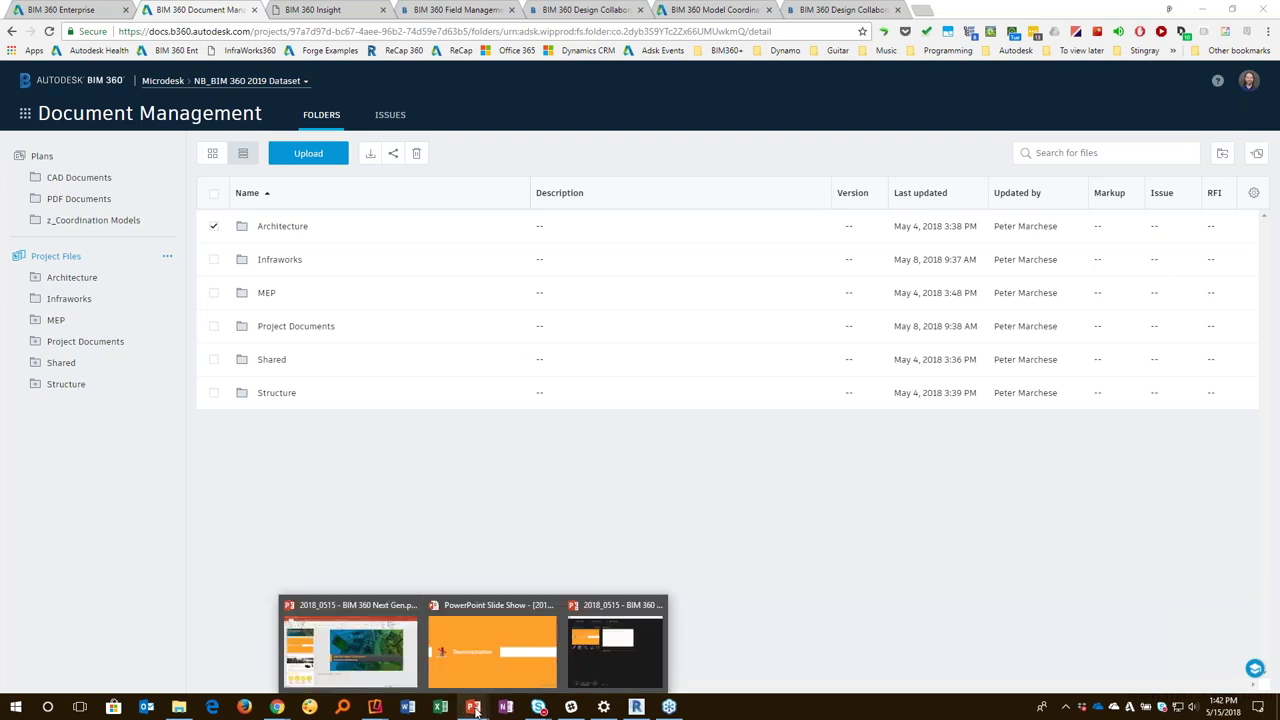
left_click(461, 670)
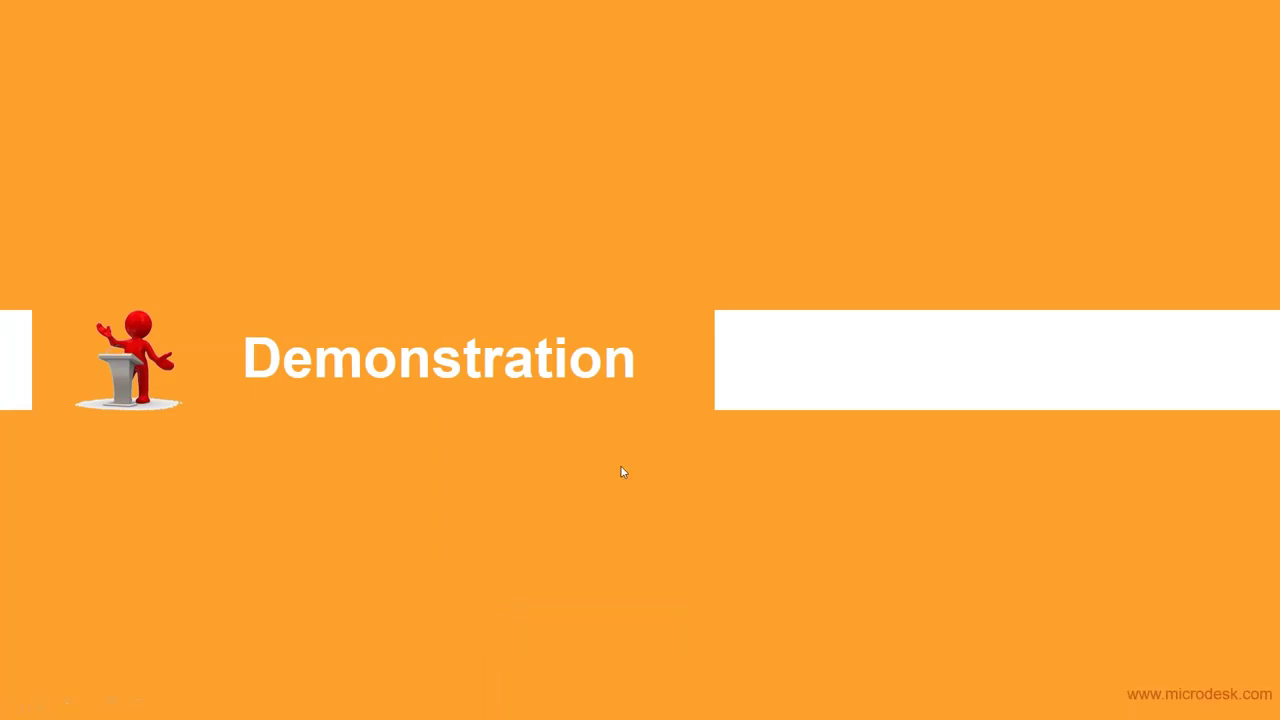
left_click(621, 472)
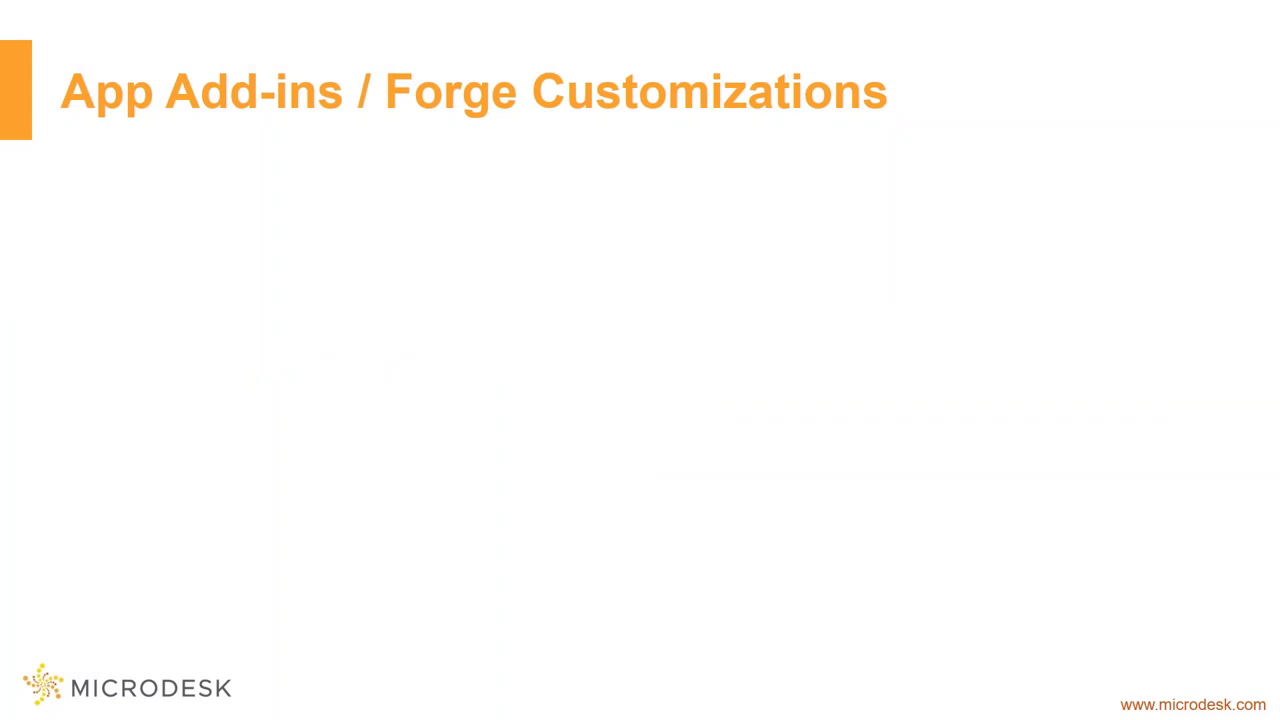
key("Right")
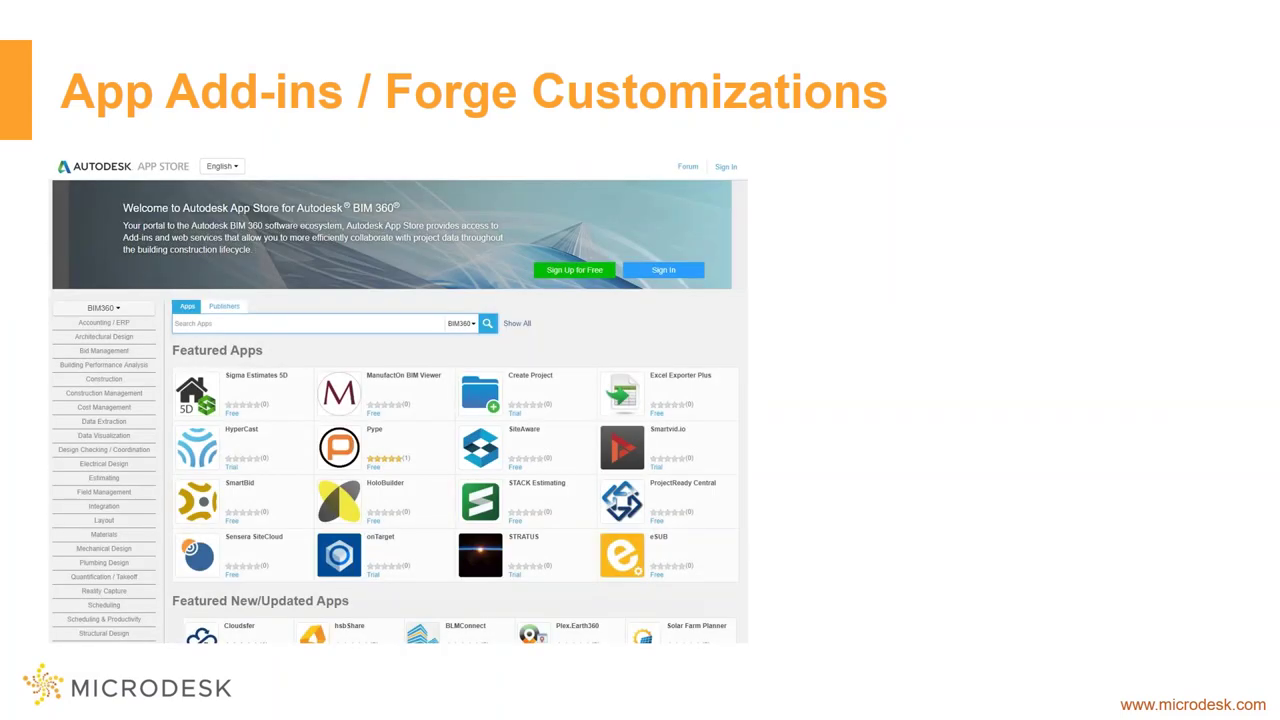